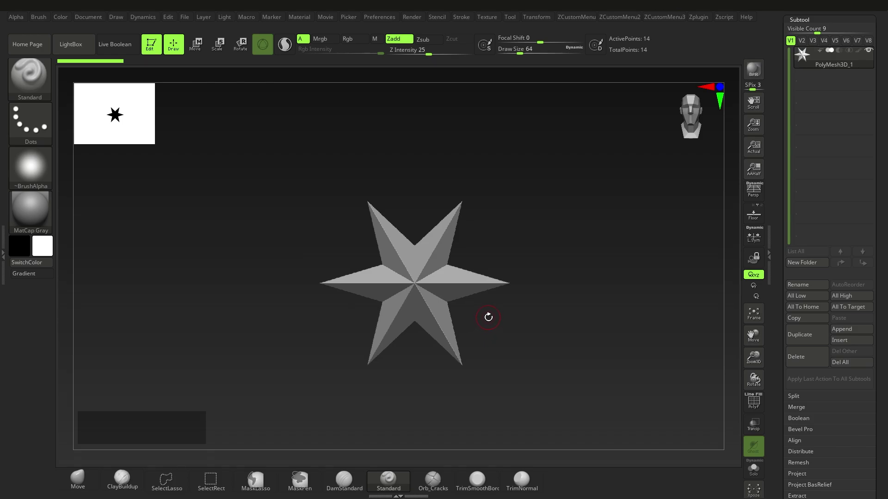
# Step: Insert a Plane3D mesh as a new subtool alongside the star
pyautogui.moveTo(885, 295); pyautogui.dragTo(876, 361)
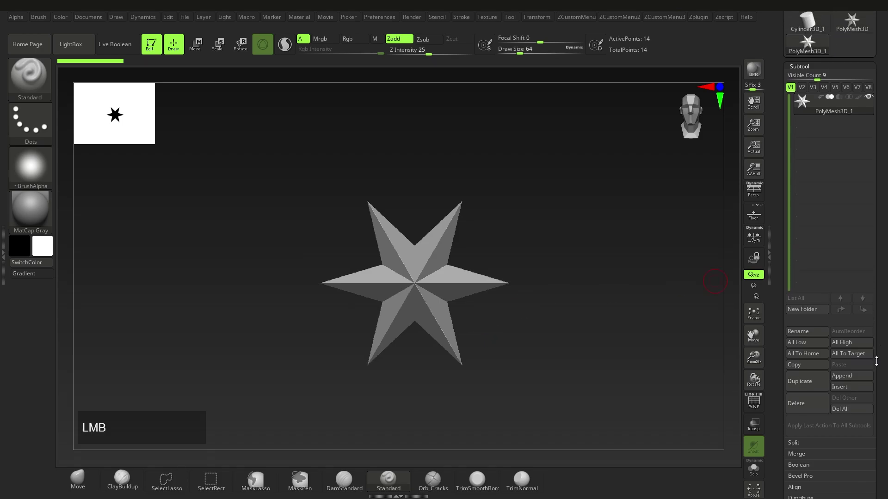
pyautogui.click(846, 388)
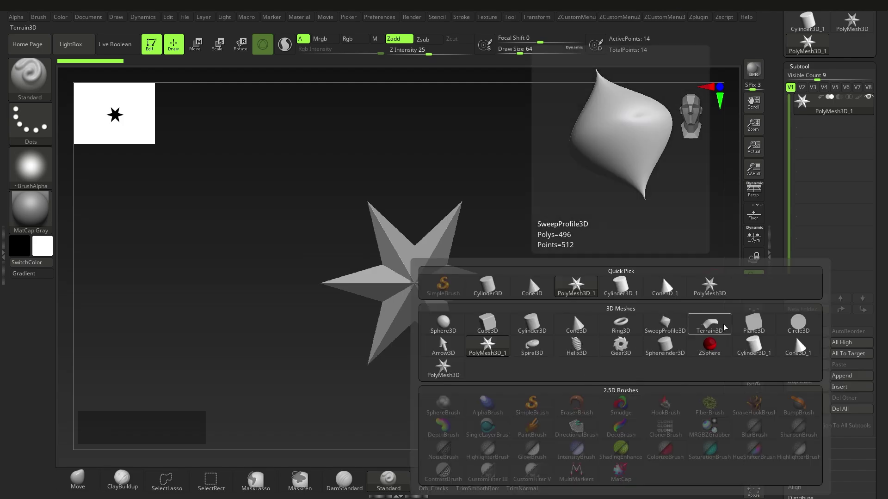
pyautogui.click(754, 323)
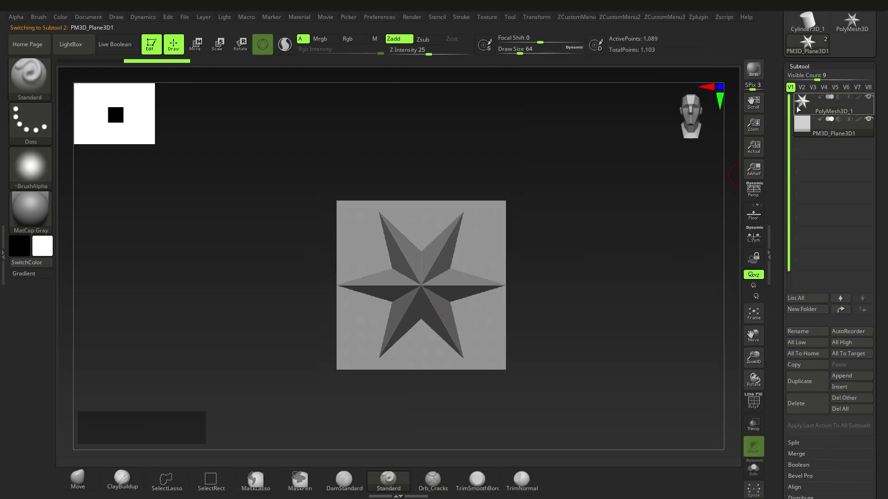
# Step: Delete the star-shaped PolyMesh3D_1 subtool so that only the plane is kept
pyautogui.click(807, 118)
pyautogui.moveTo(880, 302); pyautogui.dragTo(879, 281)
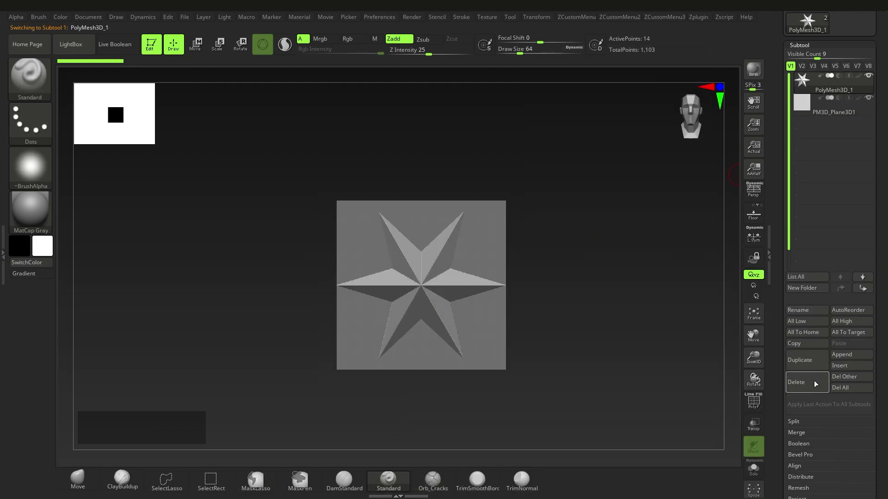
pyautogui.click(806, 385)
pyautogui.click(723, 403)
pyautogui.rightClick(428, 285)
pyautogui.keyDown('shift'); pyautogui.moveTo(428, 285); pyautogui.dragTo(452, 311, button='right'); pyautogui.keyUp('shift')
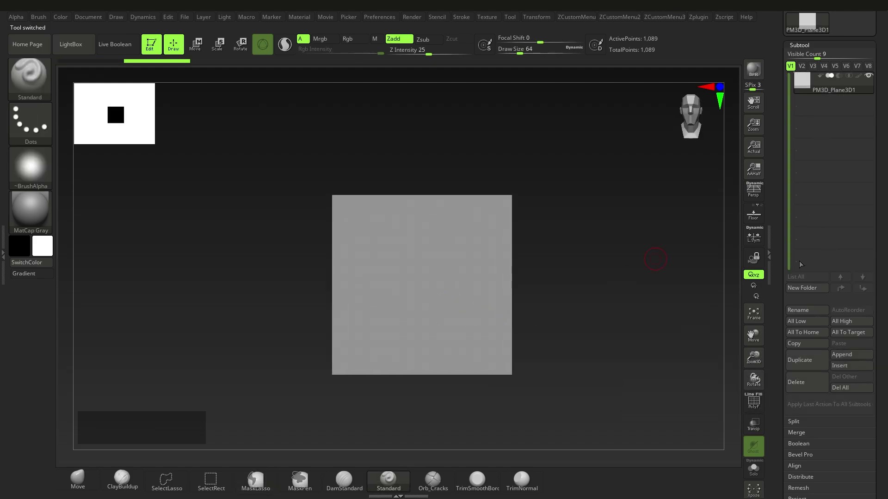
# Step: Rename the plane subtool as Template
pyautogui.click(796, 313)
pyautogui.write('Template')
pyautogui.press('Return')
# Step: Insert a second Plane3D subtool and move it about 0.25 units along Z away from the Template plane
pyautogui.click(846, 366)
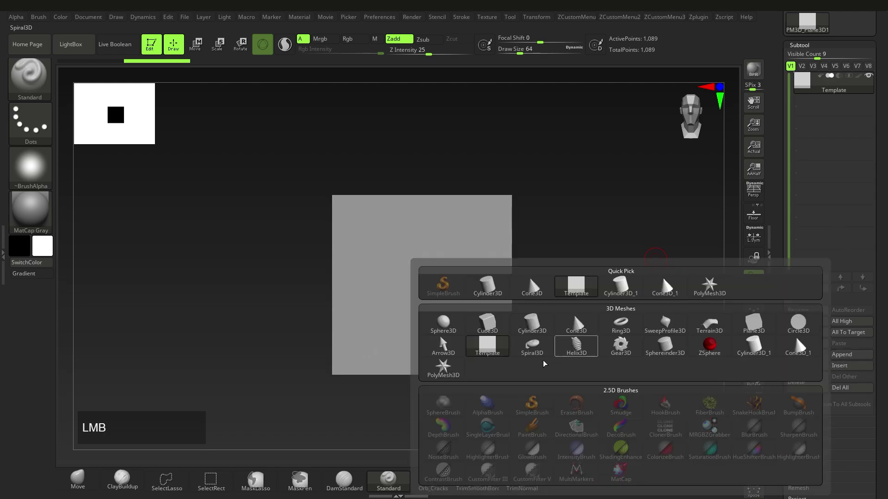
pyautogui.click(760, 328)
pyautogui.moveTo(428, 303); pyautogui.dragTo(450, 309, button='right')
pyautogui.press('w')
pyautogui.moveTo(463, 289); pyautogui.dragTo(485, 295)
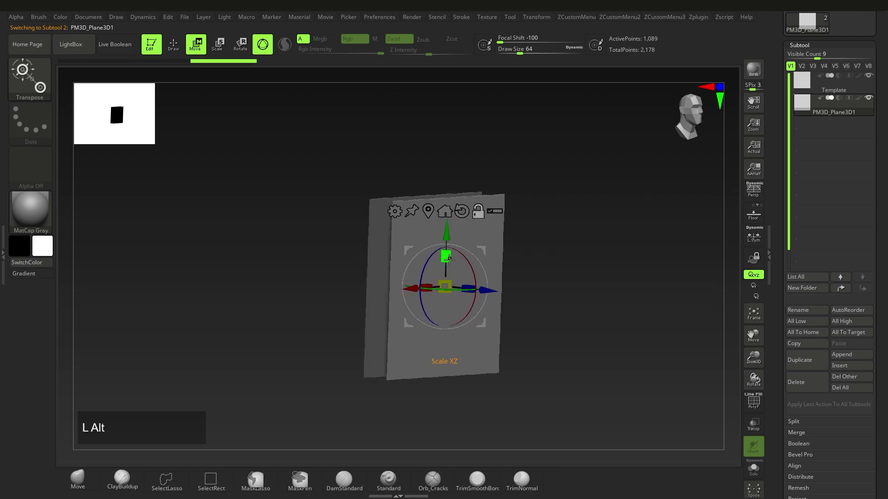
pyautogui.keyDown('alt'); pyautogui.click(428, 212); pyautogui.keyUp('alt')
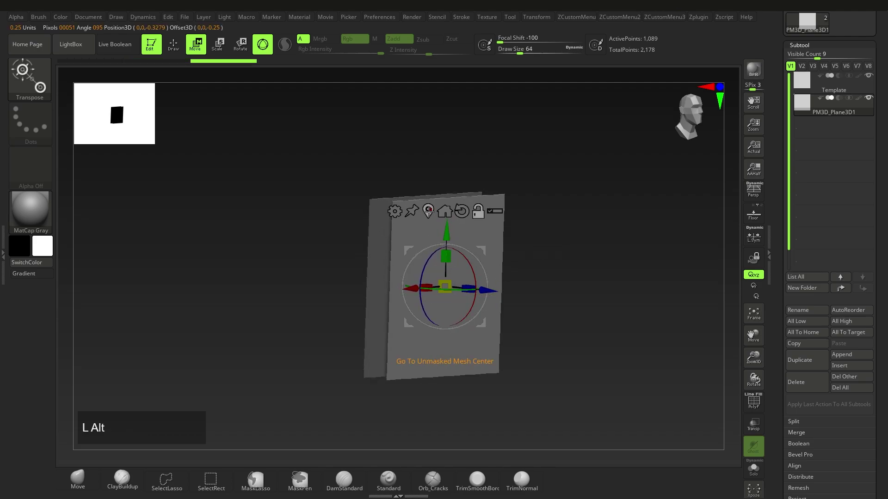
pyautogui.moveTo(455, 282); pyautogui.dragTo(482, 263)
pyautogui.moveTo(482, 264)
pyautogui.mouseDown(button='right')
pyautogui.moveTo(440, 168)
pyautogui.moveTo(550, 259)
pyautogui.mouseUp(button='right')
pyautogui.press('q')
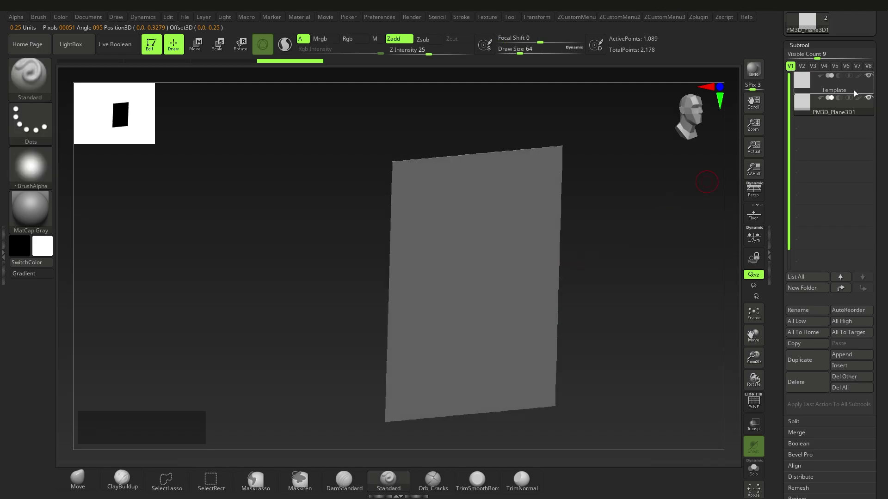
# Step: Rename the second plane subtool, PM3D_Plane3D1, as Base
pyautogui.click(807, 89)
pyautogui.keyDown('shift'); pyautogui.moveTo(509, 297); pyautogui.dragTo(518, 301, button='right'); pyautogui.keyUp('shift')
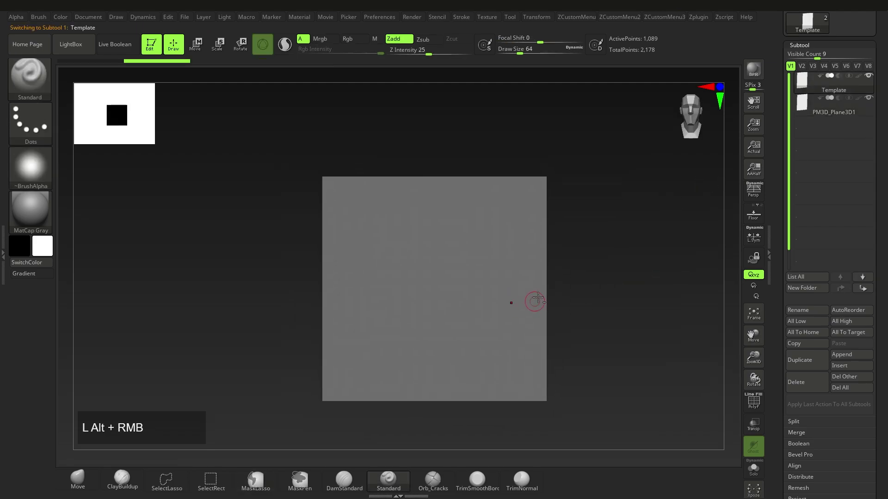
pyautogui.click(805, 110)
pyautogui.click(799, 309)
pyautogui.write('Bas')
pyautogui.press('Return')
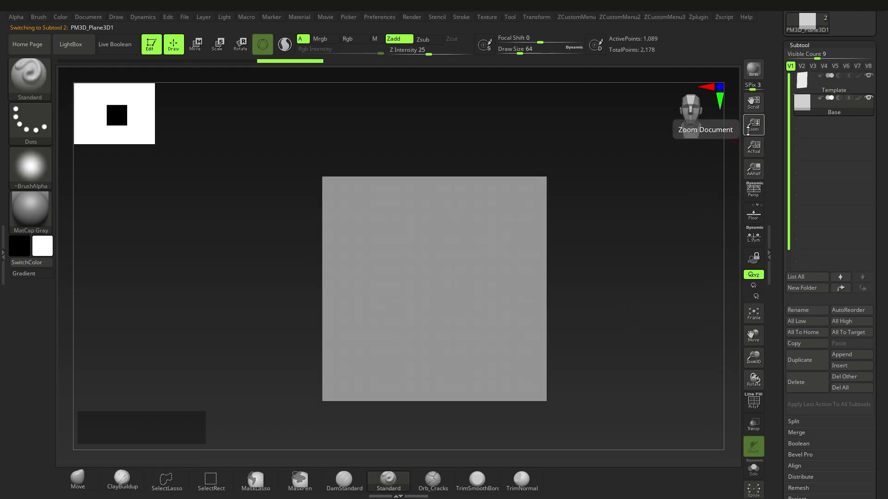
# Step: Resize the document to 2048 by 2048 pixels, without keeping the old proportions
pyautogui.moveTo(749, 133); pyautogui.dragTo(743, 85)
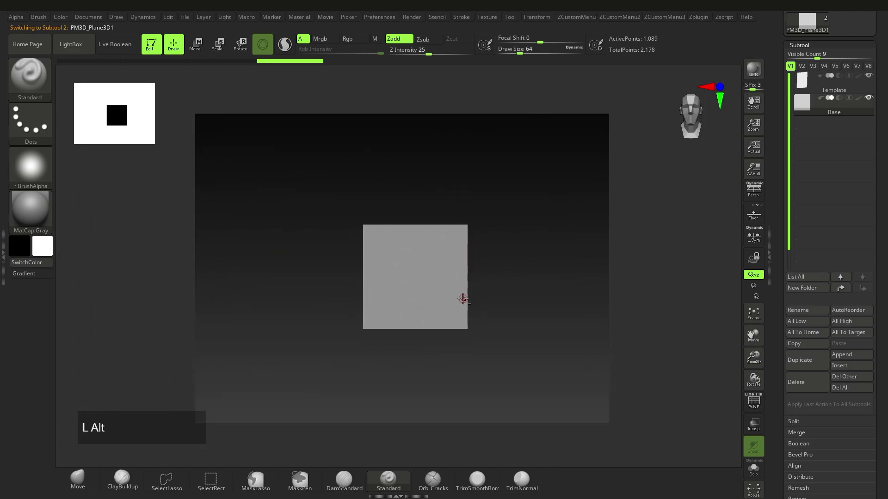
pyautogui.keyDown('alt'); pyautogui.moveTo(463, 299); pyautogui.dragTo(451, 298, button='right'); pyautogui.keyUp('alt')
pyautogui.click(88, 17)
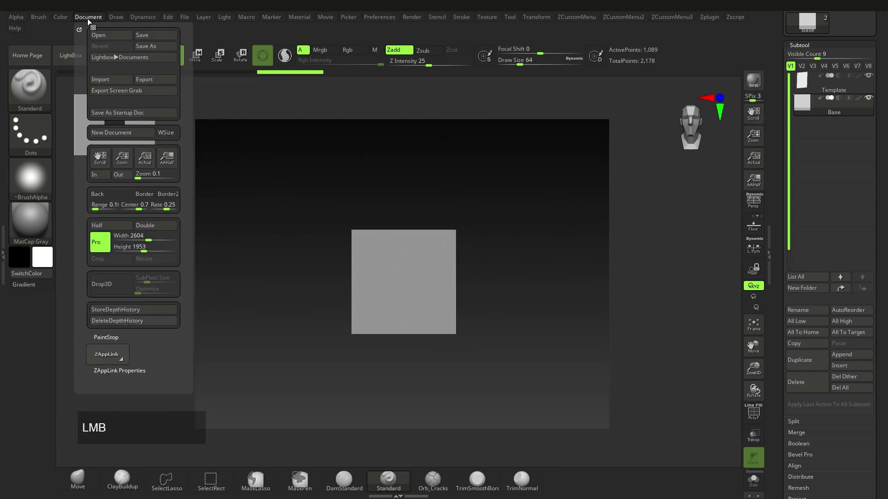
pyautogui.moveTo(149, 236); pyautogui.dragTo(146, 236)
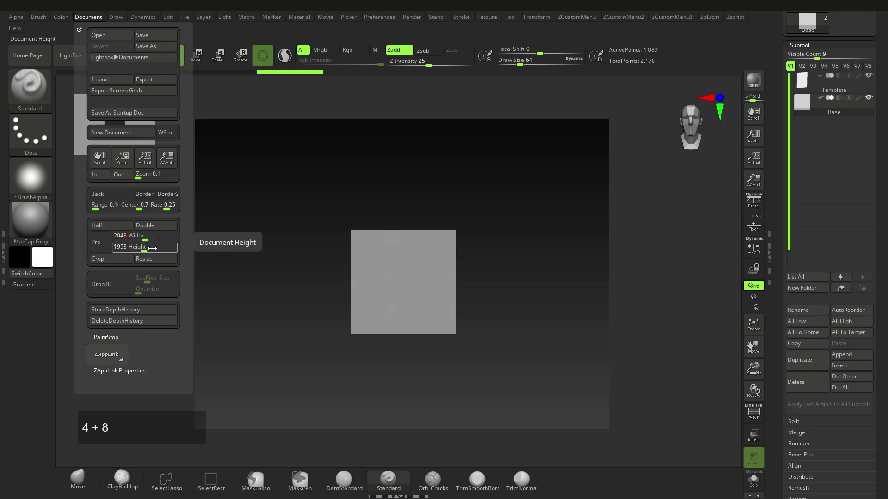
pyautogui.click(147, 248)
pyautogui.click(138, 259)
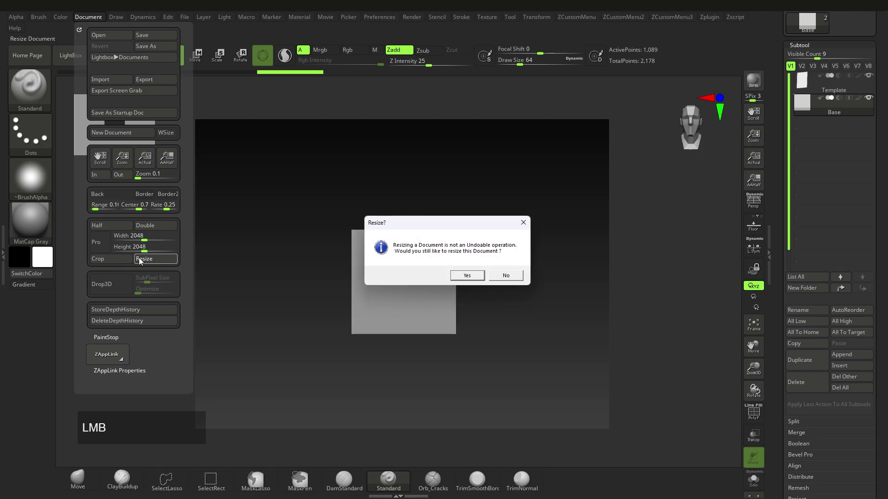
pyautogui.click(461, 276)
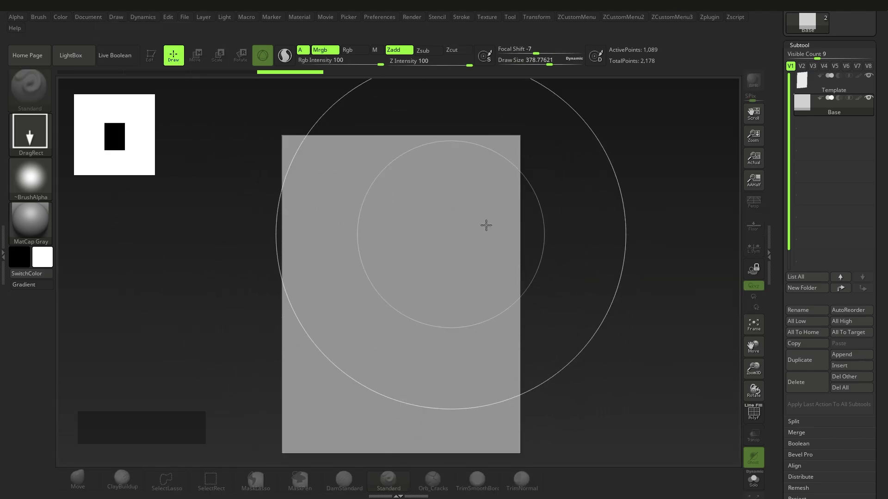
# Step: Clear the canvas, redraw the planes on it in Edit mode and frame the Base plane from the front to fill the document
pyautogui.moveTo(758, 144); pyautogui.dragTo(465, 290)
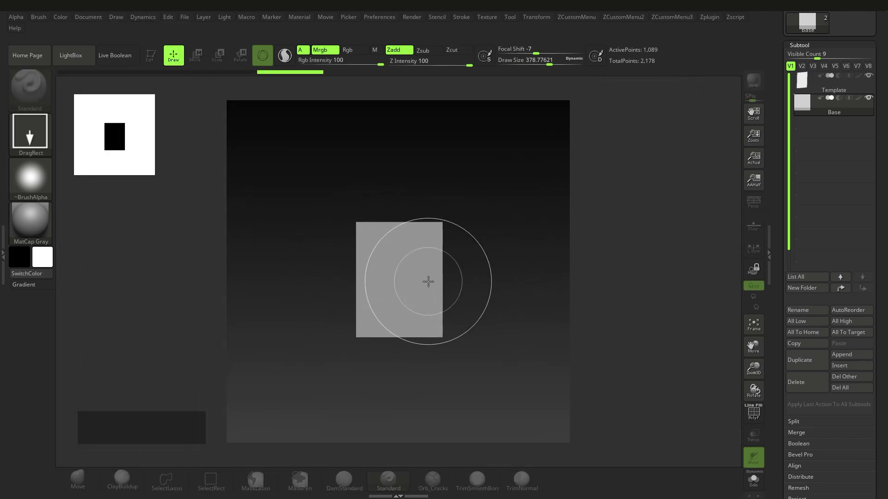
pyautogui.press('ctrl')
pyautogui.hotkey('ctrl', 'n')
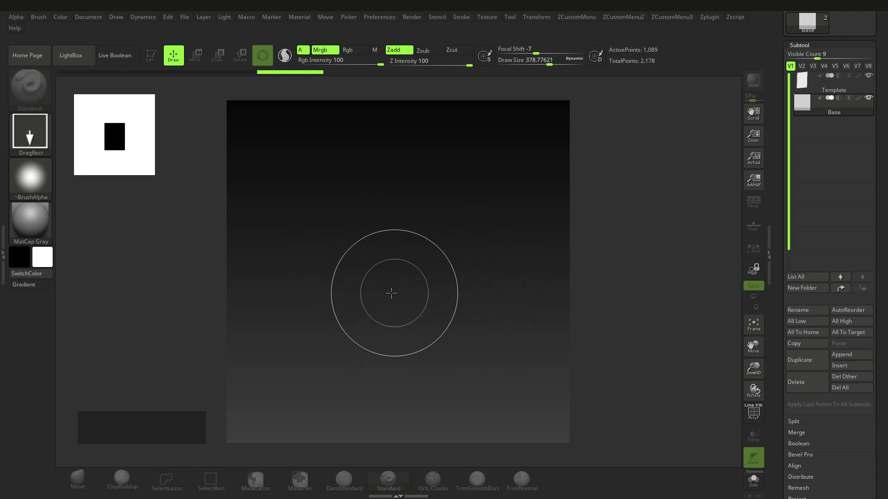
pyautogui.moveTo(396, 270); pyautogui.dragTo(467, 370)
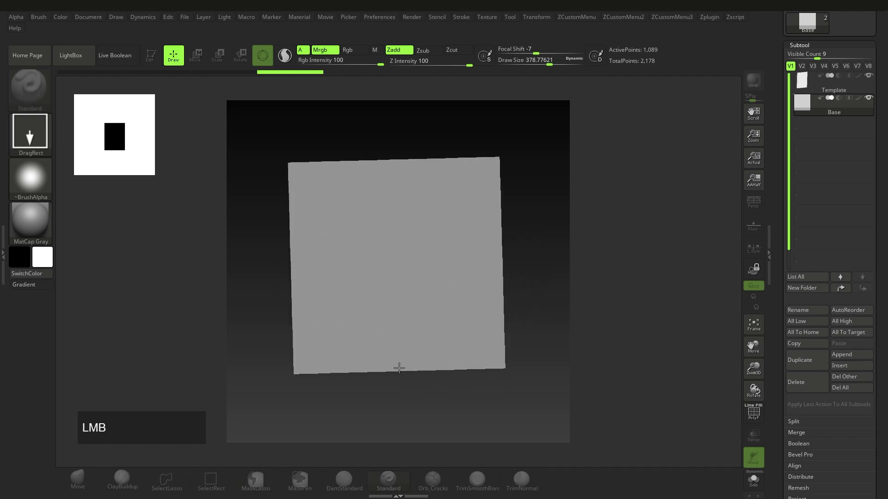
pyautogui.press('t')
pyautogui.keyDown('shift'); pyautogui.moveTo(408, 284); pyautogui.dragTo(423, 243, button='right'); pyautogui.keyUp('shift')
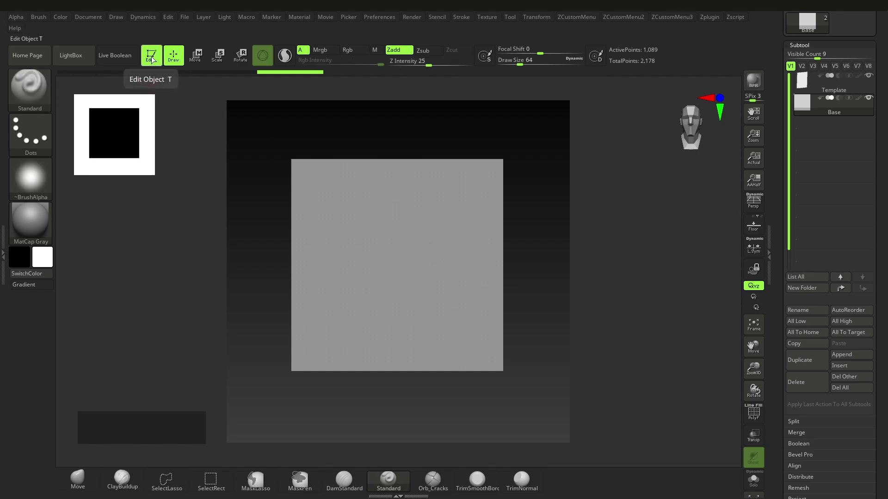
pyautogui.keyDown('shift'); pyautogui.moveTo(459, 283); pyautogui.dragTo(457, 303, button='right'); pyautogui.keyUp('shift')
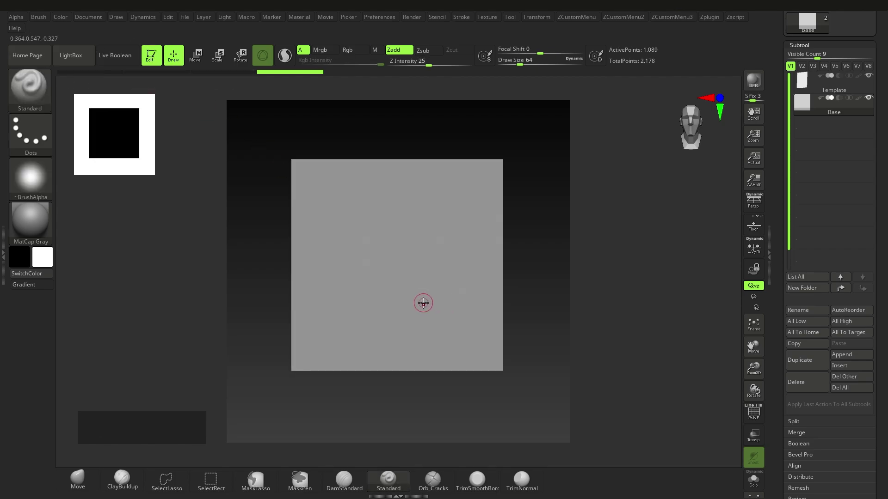
pyautogui.press('f')
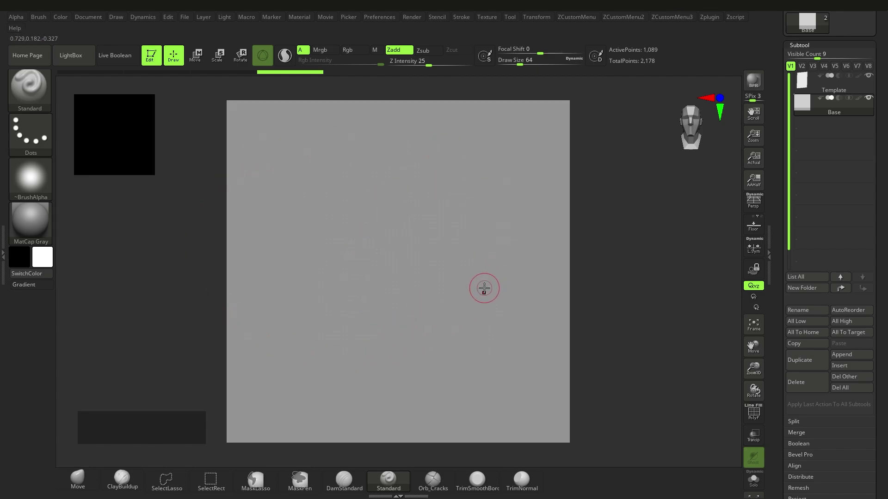
# Step: Examine how the Template and Base planes line up with transparency on, and return to the Base subtool with transparency off
pyautogui.keyDown('ctrl'); pyautogui.moveTo(481, 288); pyautogui.dragTo(440, 276, button='right'); pyautogui.keyUp('ctrl')
pyautogui.moveTo(676, 201); pyautogui.dragTo(685, 199, button='right')
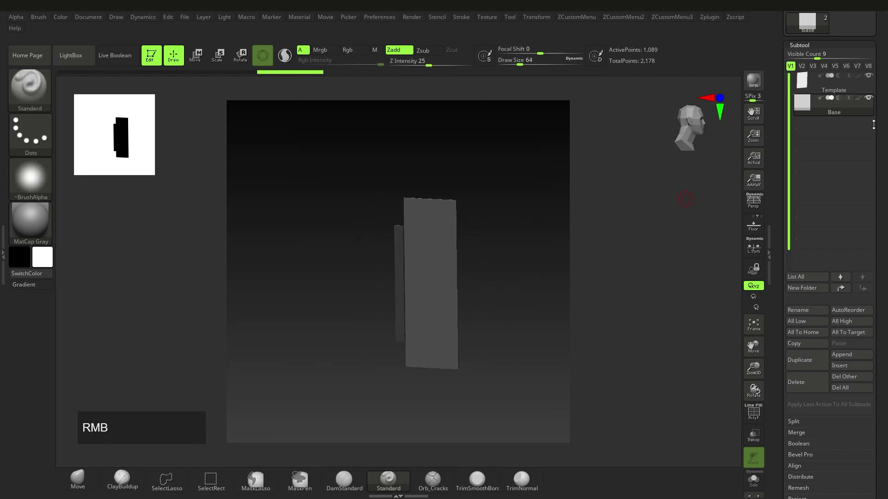
pyautogui.click(856, 90)
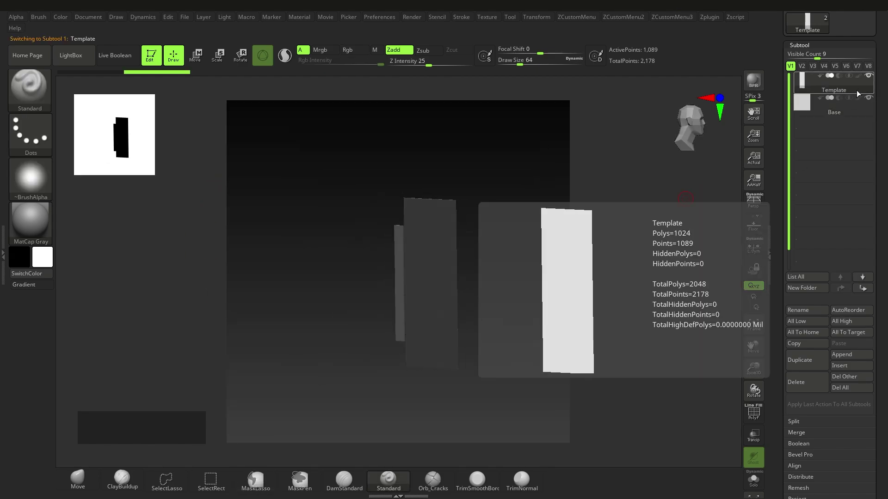
pyautogui.click(753, 435)
pyautogui.moveTo(444, 297); pyautogui.dragTo(426, 293, button='right')
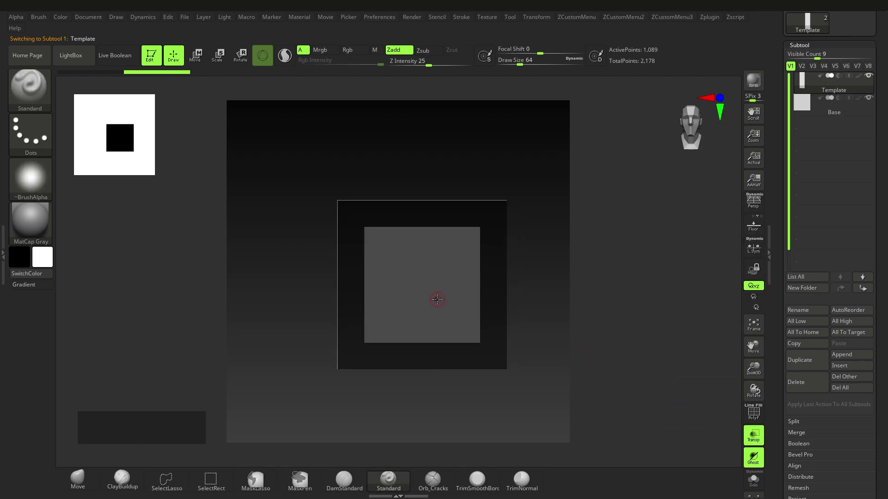
pyautogui.press('f')
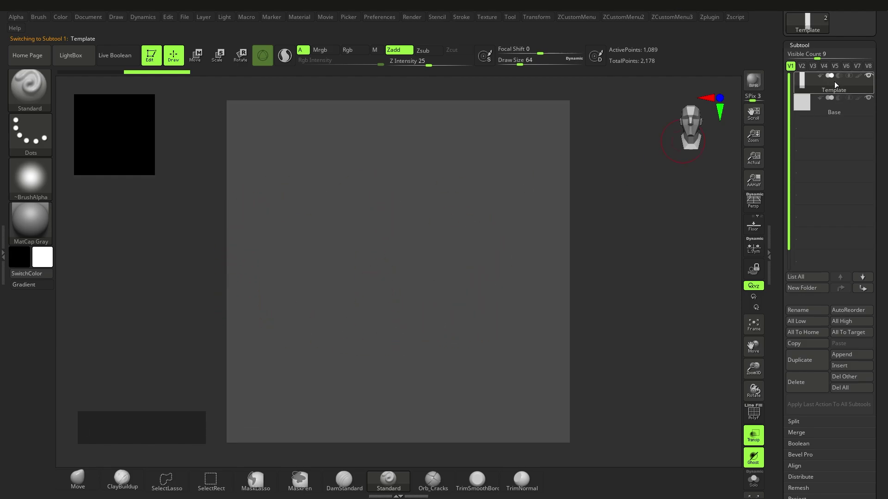
pyautogui.click(810, 109)
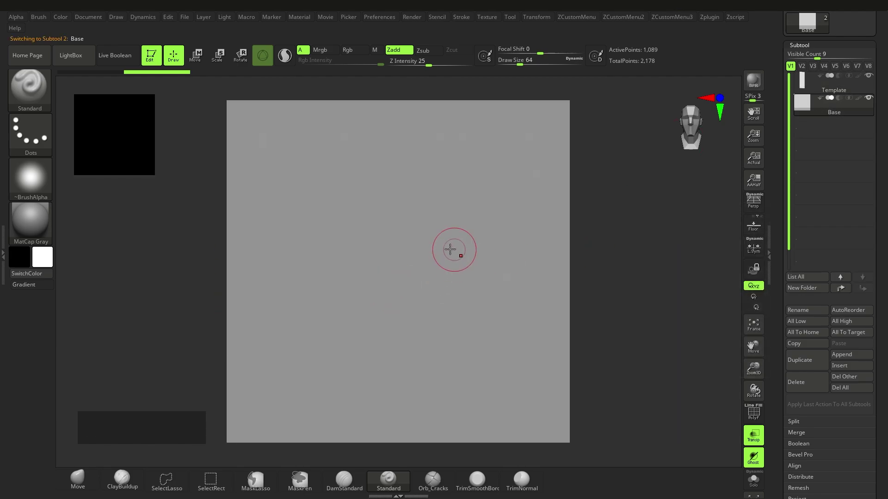
pyautogui.click(753, 437)
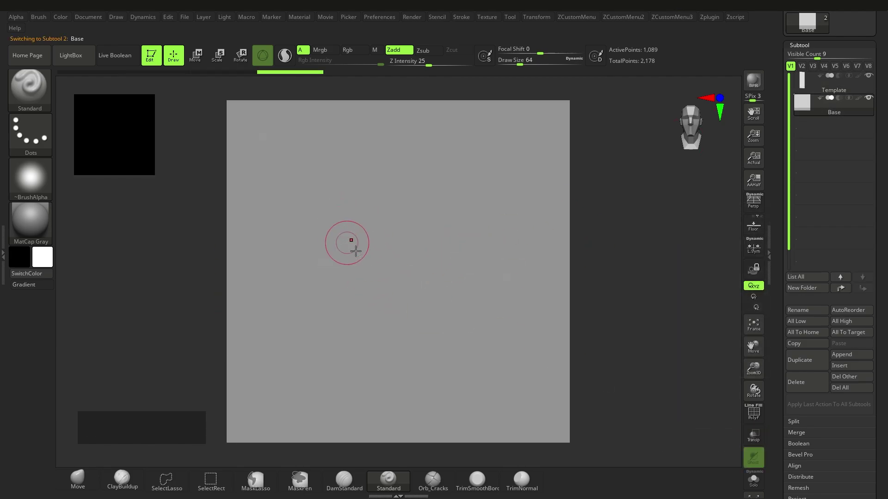
# Step: Set the draw size to about 22, switch to the ClayBuildup brush, and try a stroke on the Base plane, undoing it
pyautogui.press('s')
pyautogui.moveTo(410, 270); pyautogui.dragTo(374, 291)
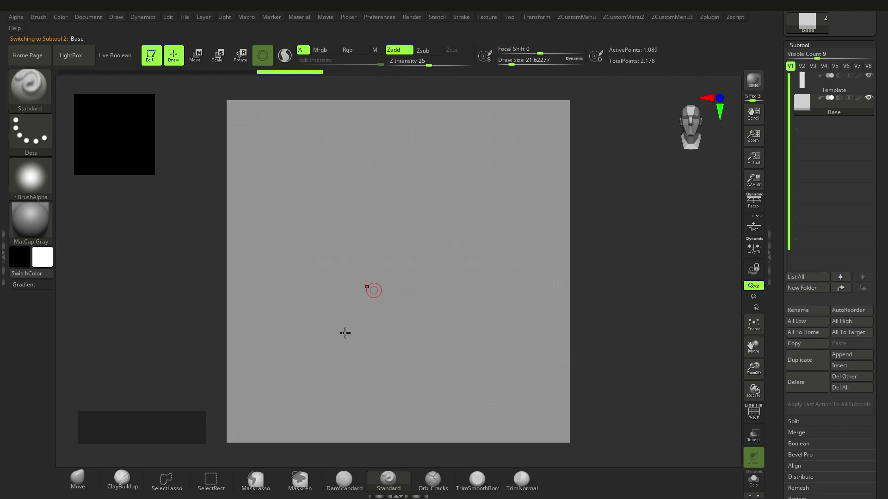
pyautogui.click(132, 484)
pyautogui.moveTo(397, 184)
pyautogui.mouseDown()
pyautogui.moveTo(377, 253)
pyautogui.moveTo(323, 297)
pyautogui.mouseUp()
pyautogui.hotkey('ctrl', 'z')
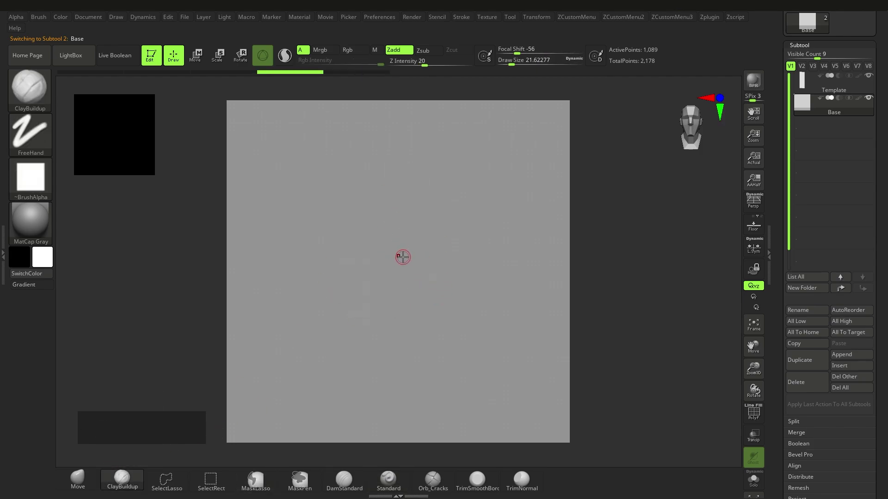
# Step: Subdivide the Base plane four times
pyautogui.hotkey('ctrl', 'd')
pyautogui.hotkey('ctrl', 'd')
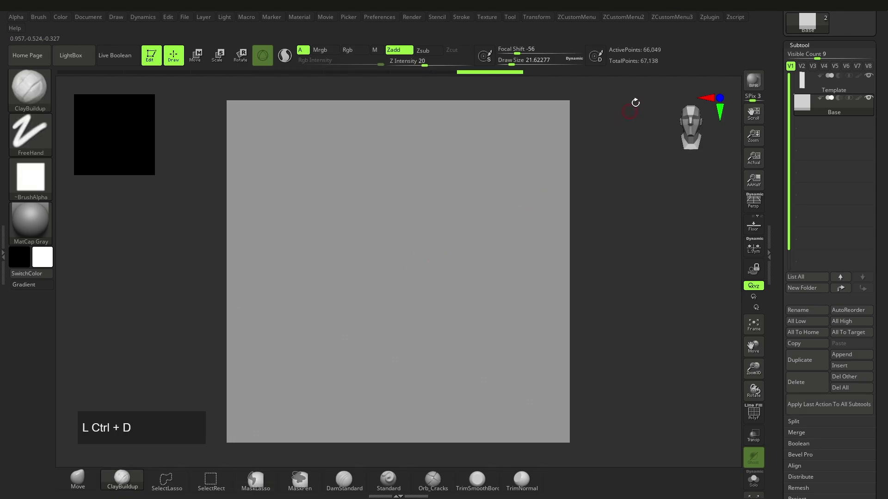
pyautogui.hotkey('ctrl', 'd')
# Step: Set the ClayBuildup draw size to about 101, trying strokes on the subdivided plane and undoing them
pyautogui.moveTo(345, 237)
pyautogui.mouseDown()
pyautogui.moveTo(335, 318)
pyautogui.moveTo(445, 347)
pyautogui.mouseUp()
pyautogui.hotkey('ctrl', 'z')
pyautogui.press('s')
pyautogui.moveTo(413, 302)
pyautogui.mouseDown()
pyautogui.moveTo(428, 305)
pyautogui.moveTo(398, 317)
pyautogui.moveTo(454, 326)
pyautogui.mouseUp()
pyautogui.hotkey('ctrl', 'z')
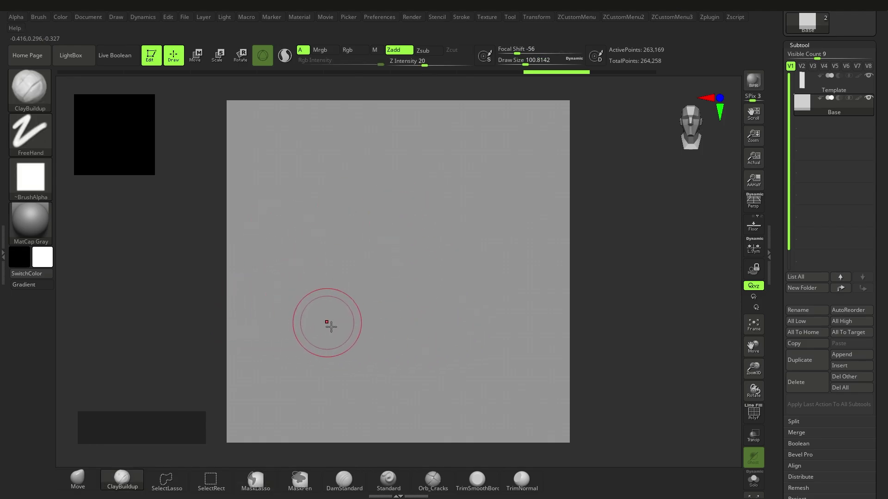
# Step: Dock the Brush palette beside the canvas and set WrapMode to 1 in the brush's Curve settings
pyautogui.click(2, 270)
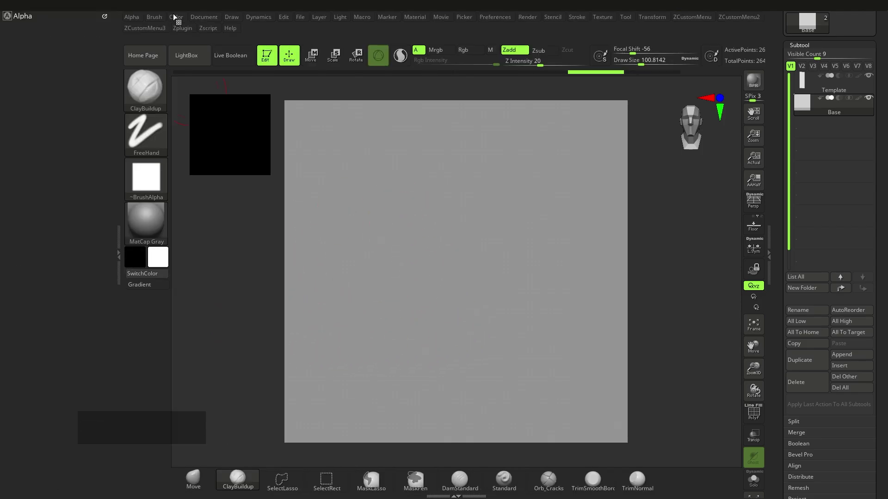
pyautogui.click(157, 18)
pyautogui.moveTo(150, 29)
pyautogui.mouseDown()
pyautogui.moveTo(60, 52)
pyautogui.moveTo(45, 88)
pyautogui.mouseUp()
pyautogui.moveTo(1, 366); pyautogui.dragTo(28, 225)
pyautogui.keyDown('shift'); pyautogui.click(25, 185); pyautogui.keyUp('shift')
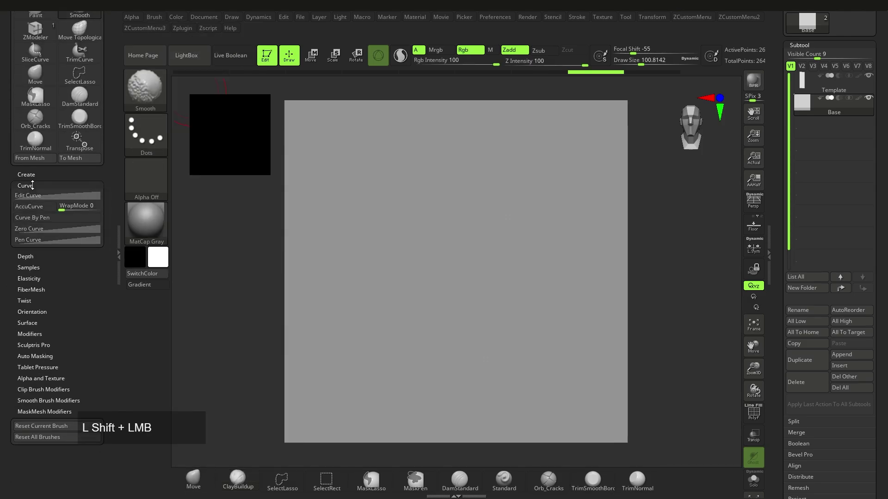
pyautogui.click(69, 205)
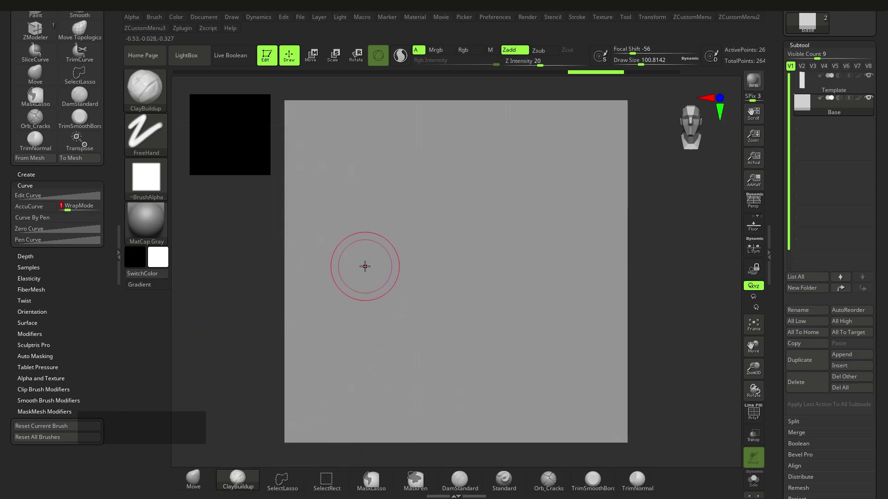
# Step: Set WrapMode to 1 for the Smooth, DamStandard and TrimSmoothBorder brushes
pyautogui.press('shift')
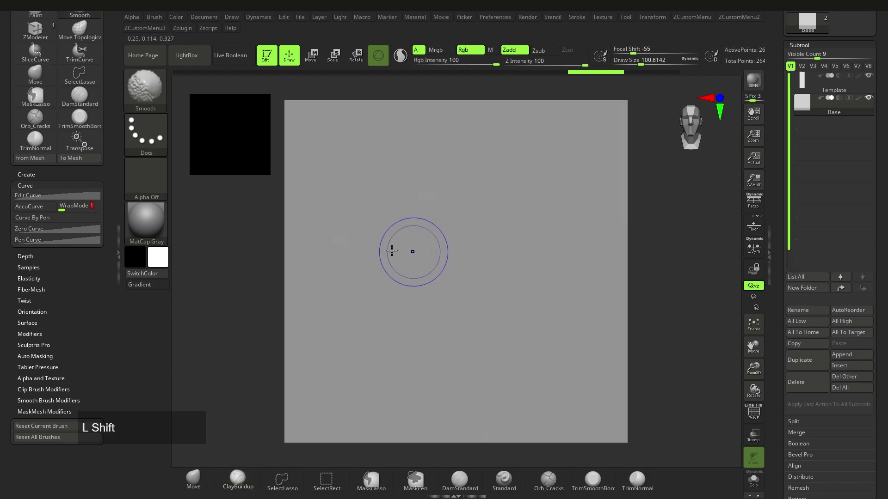
pyautogui.keyDown('shift'); pyautogui.click(62, 208); pyautogui.keyUp('shift')
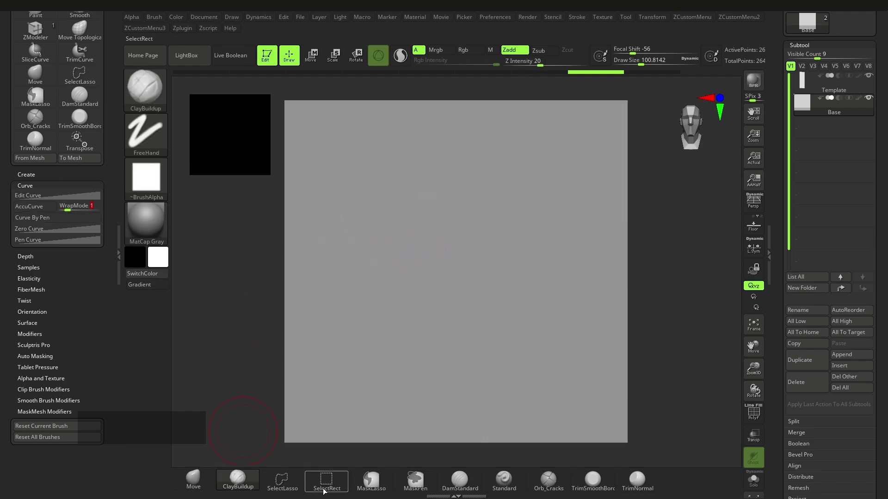
pyautogui.click(460, 481)
pyautogui.click(61, 209)
pyautogui.click(592, 481)
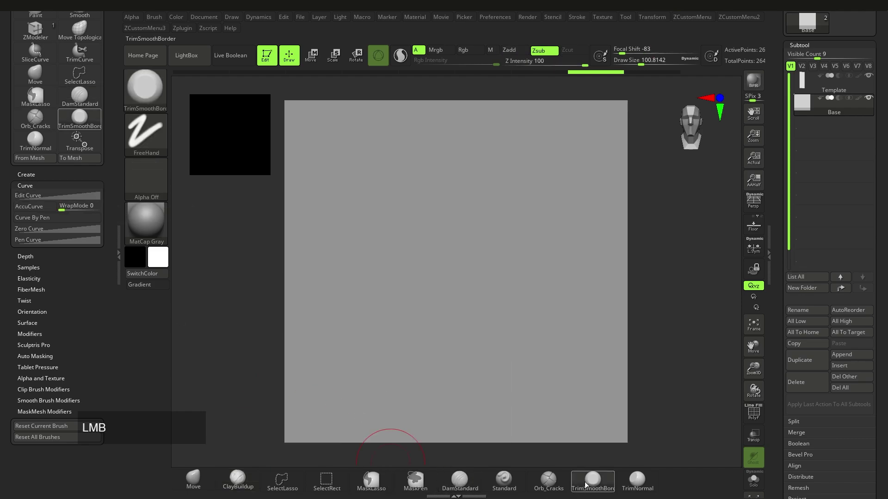
pyautogui.moveTo(63, 209); pyautogui.dragTo(67, 209)
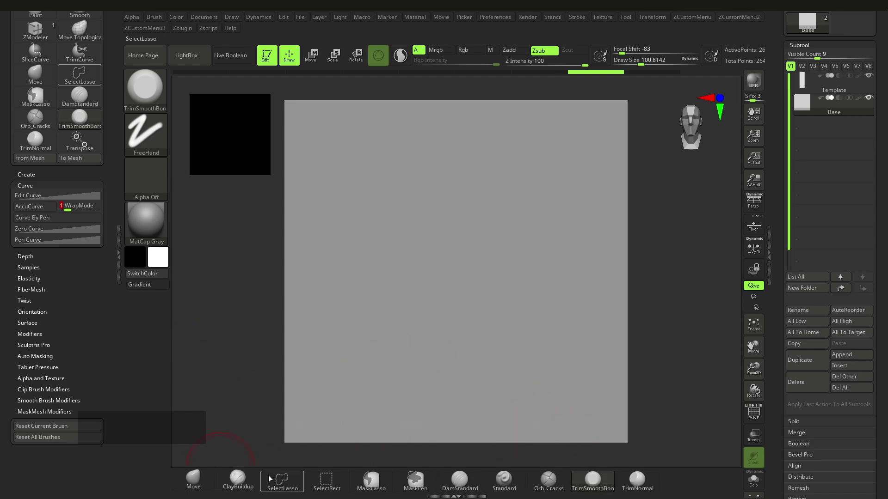
# Step: Switch to the DamStandard brush, set its draw size to about 29, and try a wrapped stroke on the plane, undoing it
pyautogui.click(460, 481)
pyautogui.press('s')
pyautogui.moveTo(462, 214); pyautogui.dragTo(452, 214)
pyautogui.moveTo(414, 209)
pyautogui.mouseDown()
pyautogui.moveTo(457, 230)
pyautogui.moveTo(331, 323)
pyautogui.moveTo(254, 273)
pyautogui.moveTo(299, 148)
pyautogui.moveTo(271, 353)
pyautogui.moveTo(418, 373)
pyautogui.moveTo(551, 345)
pyautogui.moveTo(521, 447)
pyautogui.moveTo(443, 264)
pyautogui.moveTo(321, 477)
pyautogui.moveTo(523, 460)
pyautogui.moveTo(430, 323)
pyautogui.mouseUp()
pyautogui.hotkey('ctrl', 'z')
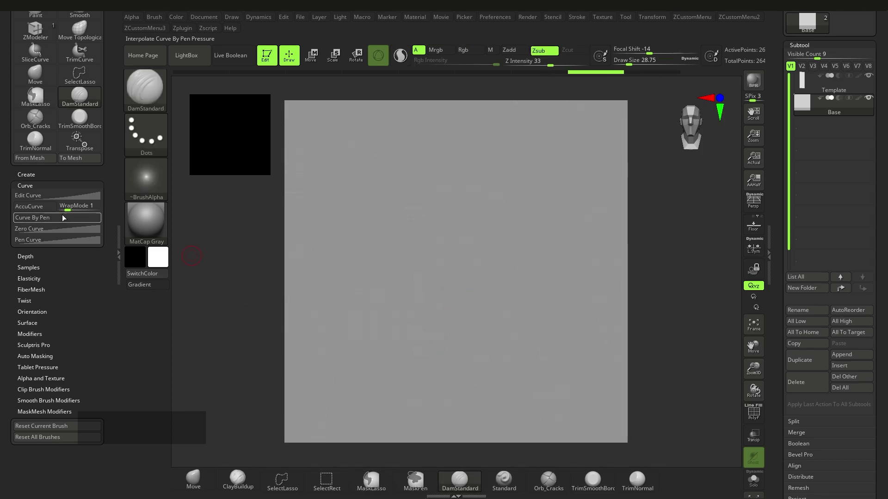
# Step: Try a DamStandard stroke with WrapMode 2, undo it, and return WrapMode to 1 with another test stroke, undoing that too
pyautogui.click(69, 210)
pyautogui.moveTo(275, 217)
pyautogui.mouseDown()
pyautogui.moveTo(367, 178)
pyautogui.moveTo(421, 168)
pyautogui.moveTo(477, 225)
pyautogui.moveTo(384, 204)
pyautogui.moveTo(388, 211)
pyautogui.mouseUp()
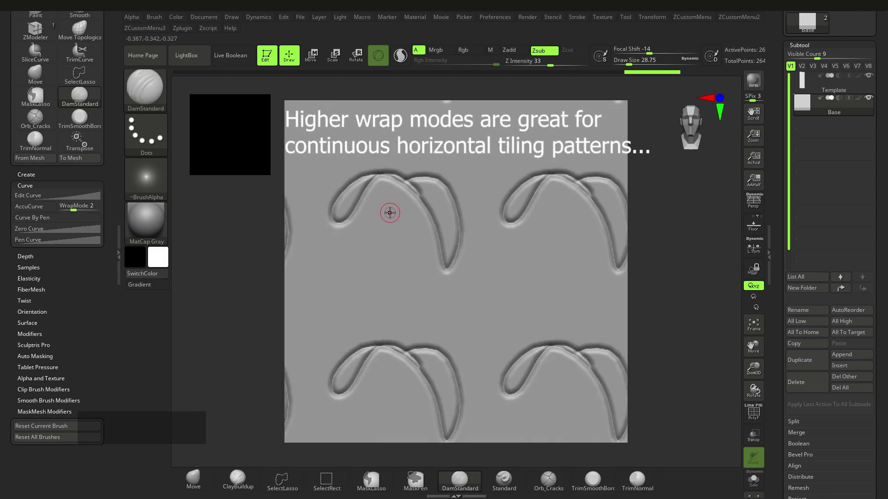
pyautogui.hotkey('ctrl', 'z')
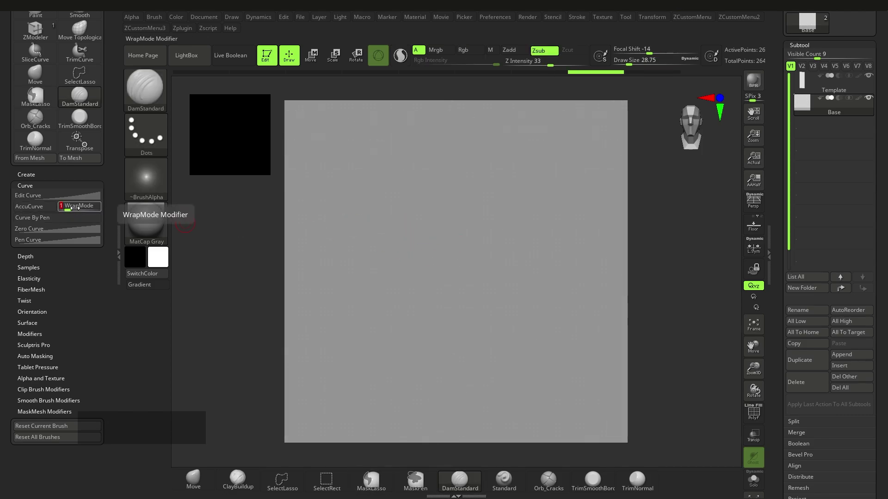
pyautogui.moveTo(391, 236)
pyautogui.mouseDown()
pyautogui.moveTo(341, 295)
pyautogui.moveTo(387, 303)
pyautogui.mouseUp()
pyautogui.hotkey('ctrl', 'z')
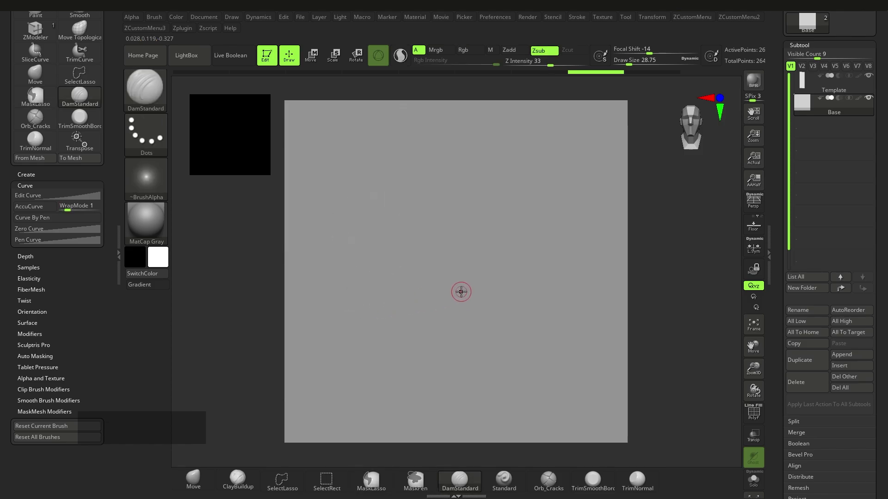
# Step: Set the DamStandard draw size to about 46 for carving the Base plane
pyautogui.press('s')
pyautogui.moveTo(408, 294); pyautogui.dragTo(422, 290)
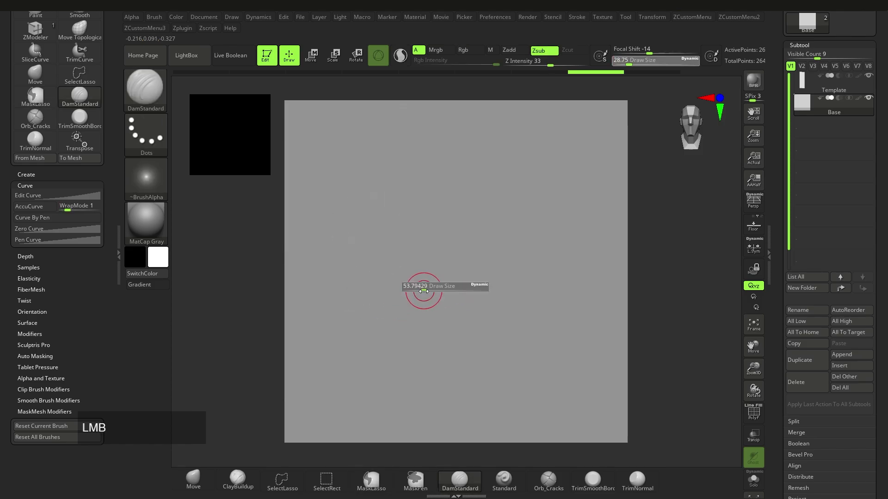
pyautogui.moveTo(814, 116)
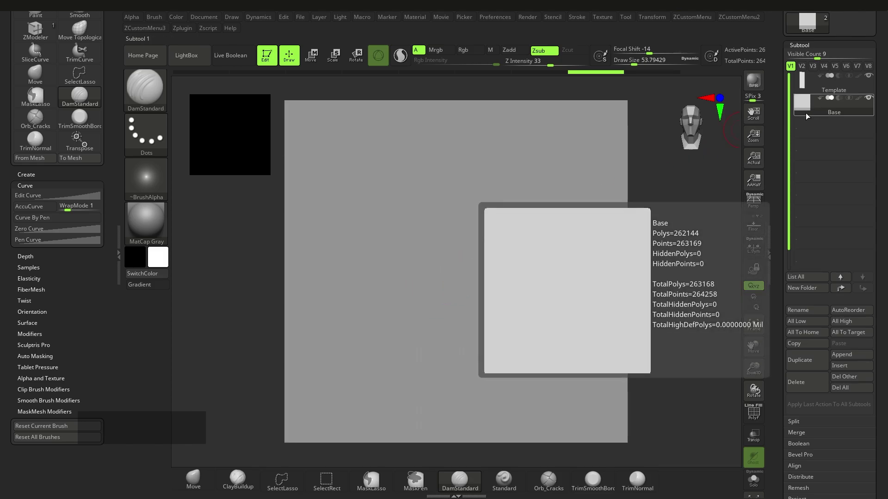
pyautogui.click(811, 85)
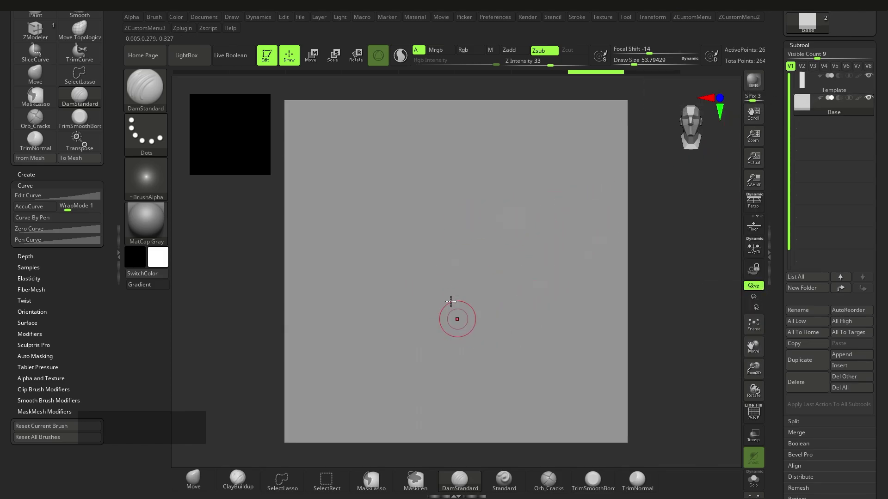
pyautogui.press('s')
pyautogui.moveTo(406, 280); pyautogui.dragTo(412, 283)
# Step: Carve intersecting crack lines across the Base plane and over its edges, outlining irregular stone shapes
pyautogui.moveTo(486, 143); pyautogui.dragTo(391, 230)
pyautogui.moveTo(382, 306)
pyautogui.mouseDown()
pyautogui.moveTo(376, 313)
pyautogui.moveTo(499, 283)
pyautogui.mouseUp()
pyautogui.moveTo(479, 134); pyautogui.dragTo(550, 170)
pyautogui.moveTo(383, 317); pyautogui.dragTo(348, 442)
pyautogui.moveTo(497, 286)
pyautogui.mouseDown()
pyautogui.moveTo(559, 402)
pyautogui.moveTo(499, 457)
pyautogui.mouseUp()
pyautogui.moveTo(546, 165); pyautogui.dragTo(634, 160)
pyautogui.moveTo(511, 257); pyautogui.dragTo(687, 308)
pyautogui.moveTo(379, 316); pyautogui.dragTo(314, 301)
pyautogui.moveTo(347, 407); pyautogui.dragTo(315, 423)
pyautogui.moveTo(384, 223); pyautogui.dragTo(222, 153)
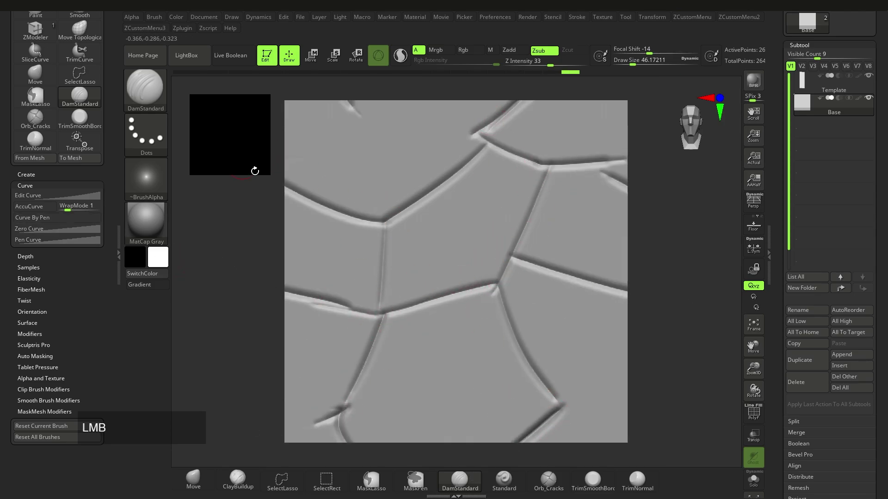
pyautogui.moveTo(433, 102); pyautogui.dragTo(425, 69)
pyautogui.moveTo(527, 359); pyautogui.dragTo(620, 376)
pyautogui.moveTo(559, 411); pyautogui.dragTo(603, 450)
pyautogui.moveTo(370, 355); pyautogui.dragTo(270, 382)
pyautogui.moveTo(386, 224); pyautogui.dragTo(535, 211)
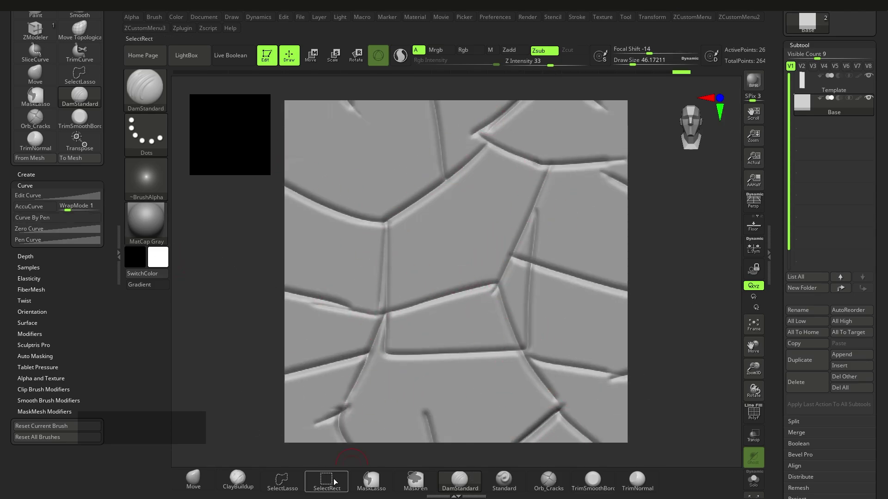
# Step: Build up the stones between the cracks with ClayBuildup at draw size 112, working one subdivision level lower
pyautogui.click(238, 481)
pyautogui.press('s')
pyautogui.click(409, 306)
pyautogui.moveTo(409, 306)
pyautogui.mouseDown()
pyautogui.moveTo(458, 193)
pyautogui.moveTo(519, 198)
pyautogui.moveTo(480, 310)
pyautogui.moveTo(435, 323)
pyautogui.moveTo(448, 208)
pyautogui.mouseUp()
pyautogui.hotkey('shift', 'd')
pyautogui.moveTo(552, 185)
pyautogui.mouseDown()
pyautogui.moveTo(596, 250)
pyautogui.moveTo(586, 196)
pyautogui.moveTo(578, 245)
pyautogui.mouseUp()
pyautogui.moveTo(370, 282)
pyautogui.mouseDown()
pyautogui.moveTo(341, 224)
pyautogui.moveTo(324, 282)
pyautogui.mouseUp()
pyautogui.moveTo(462, 234); pyautogui.dragTo(440, 323)
pyautogui.moveTo(371, 422)
pyautogui.mouseDown()
pyautogui.moveTo(337, 448)
pyautogui.moveTo(445, 369)
pyautogui.moveTo(490, 373)
pyautogui.moveTo(568, 431)
pyautogui.moveTo(389, 381)
pyautogui.mouseUp()
pyautogui.moveTo(347, 333); pyautogui.dragTo(393, 327)
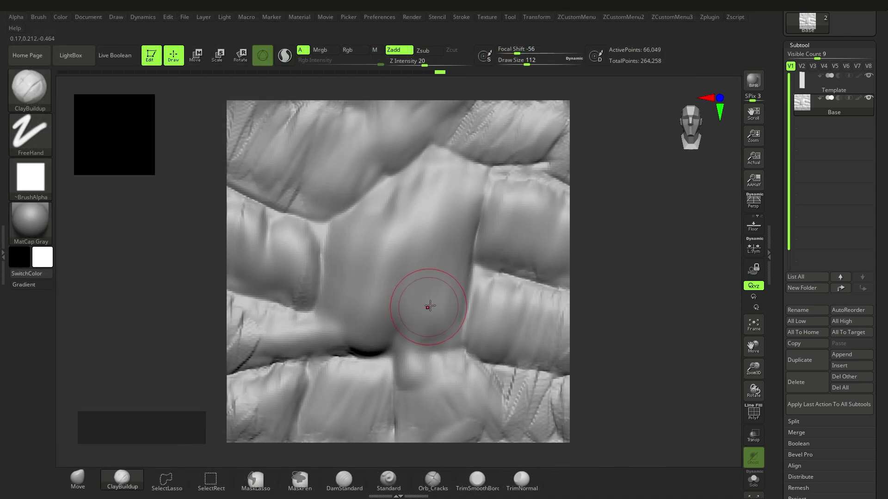
# Step: Switch to the TrimSmoothBorder brush, set its draw size to about 90, and try a stroke on the central stone, undoing it
pyautogui.press('s')
pyautogui.moveTo(420, 307)
pyautogui.mouseDown()
pyautogui.moveTo(432, 312)
pyautogui.moveTo(426, 318)
pyautogui.moveTo(442, 299)
pyautogui.mouseUp()
pyautogui.click(479, 484)
pyautogui.press('s')
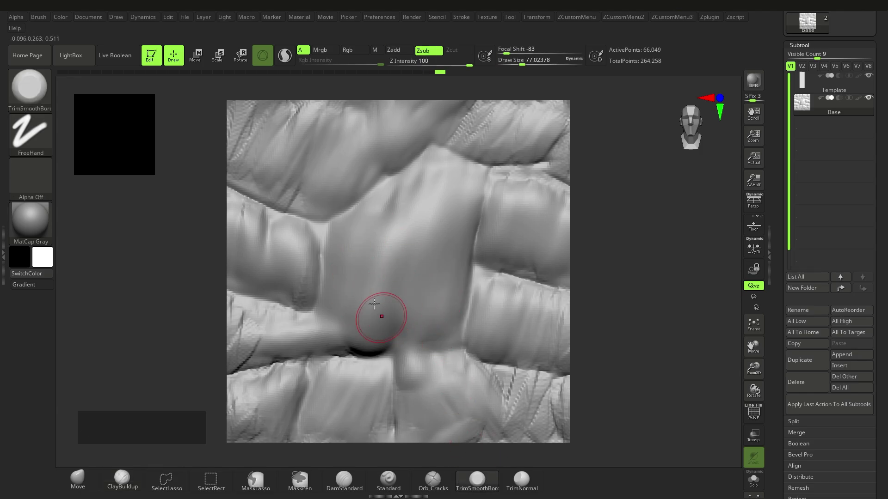
pyautogui.press('s')
pyautogui.moveTo(371, 299); pyautogui.dragTo(370, 344)
pyautogui.hotkey('ctrl', 'z')
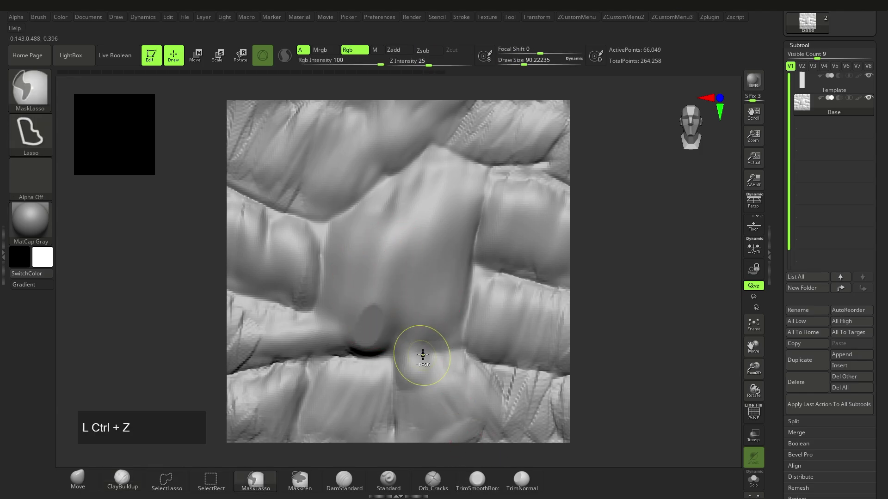
# Step: Locate the TrimSmoothBorder brush in LightBox's Trim brush folder and close LightBox
pyautogui.press(',')
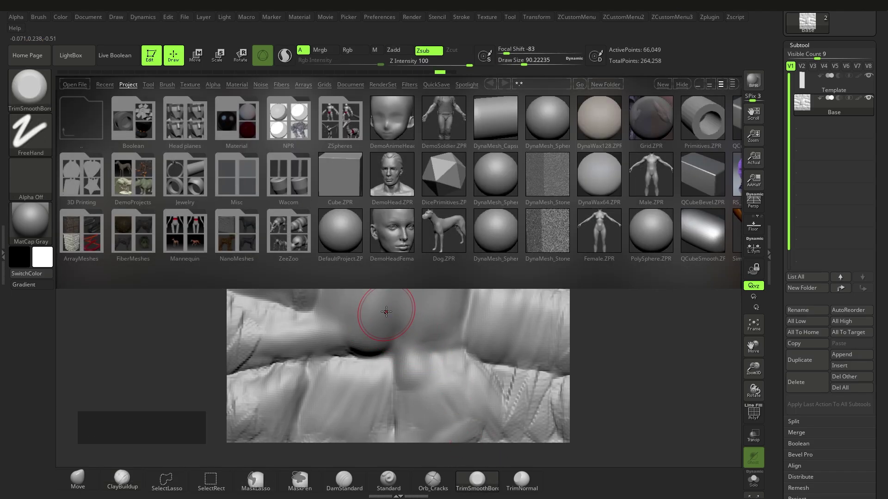
pyautogui.click(171, 87)
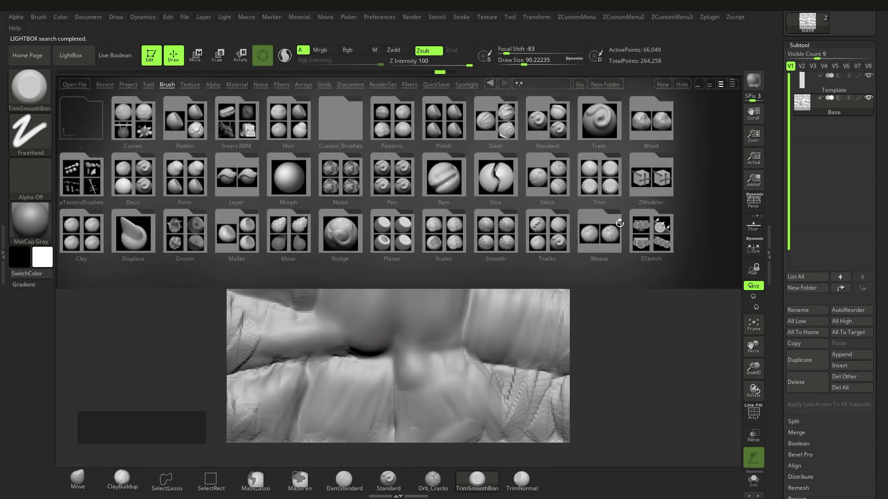
pyautogui.click(596, 195)
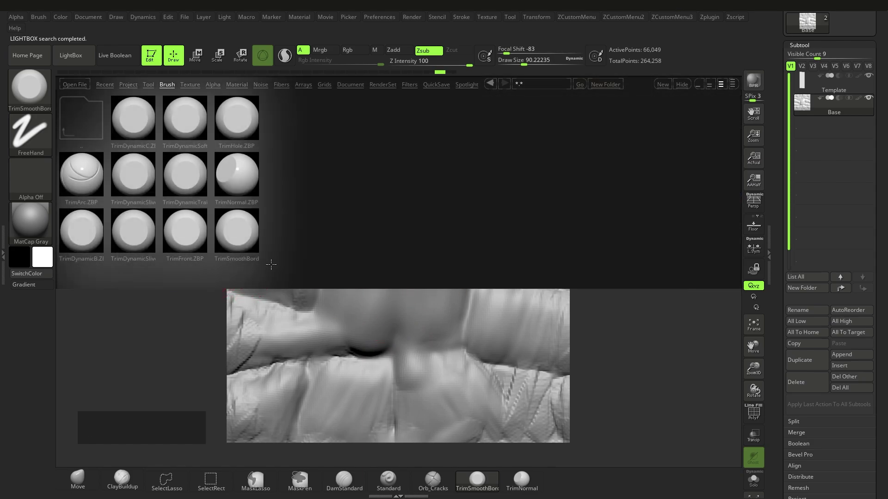
pyautogui.click(236, 239)
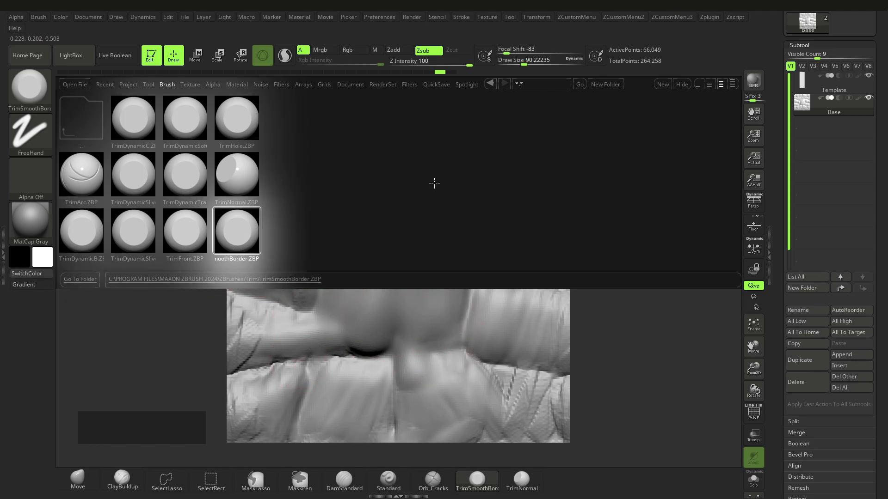
pyautogui.press(',')
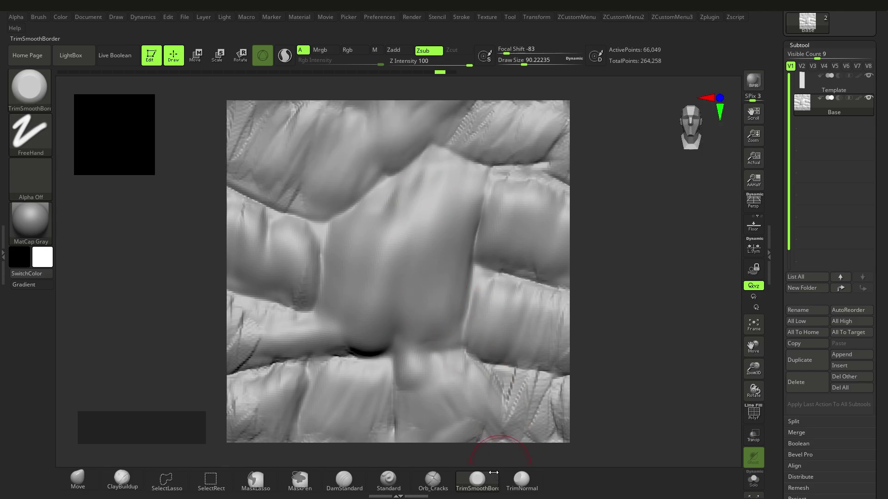
# Step: Flatten the central, lower and left-hand stones with TrimSmoothBorder at a draw size of about 104
pyautogui.press('s')
pyautogui.moveTo(396, 291); pyautogui.dragTo(418, 292)
pyautogui.moveTo(360, 328)
pyautogui.mouseDown()
pyautogui.moveTo(344, 318)
pyautogui.moveTo(351, 335)
pyautogui.moveTo(370, 326)
pyautogui.moveTo(374, 305)
pyautogui.moveTo(383, 324)
pyautogui.moveTo(333, 295)
pyautogui.moveTo(377, 283)
pyautogui.moveTo(378, 207)
pyautogui.moveTo(419, 201)
pyautogui.moveTo(402, 296)
pyautogui.moveTo(457, 195)
pyautogui.moveTo(457, 323)
pyautogui.mouseUp()
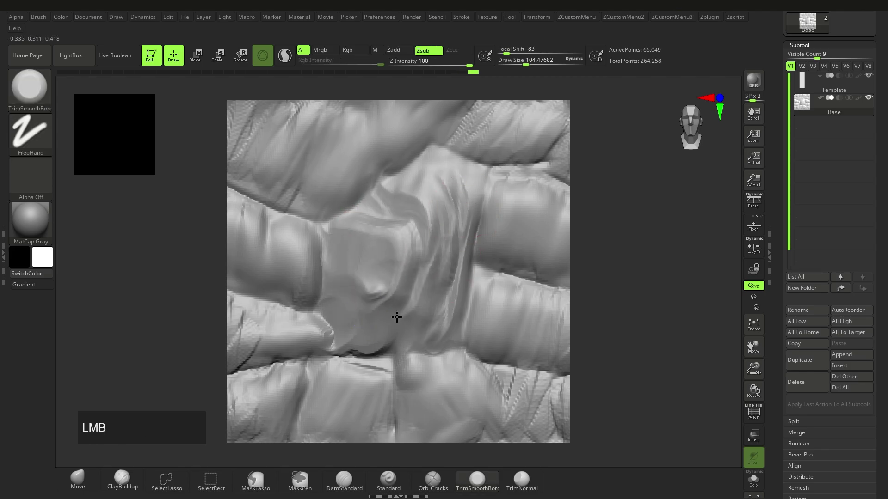
pyautogui.moveTo(376, 318)
pyautogui.keyDown('alt'); pyautogui.mouseDown()
pyautogui.moveTo(365, 300)
pyautogui.moveTo(417, 259)
pyautogui.moveTo(400, 222)
pyautogui.moveTo(384, 264)
pyautogui.moveTo(498, 307)
pyautogui.moveTo(476, 337)
pyautogui.moveTo(545, 331)
pyautogui.moveTo(519, 333)
pyautogui.moveTo(499, 359)
pyautogui.mouseUp(); pyautogui.keyUp('alt')
pyautogui.moveTo(481, 397)
pyautogui.mouseDown()
pyautogui.moveTo(454, 428)
pyautogui.moveTo(379, 406)
pyautogui.moveTo(367, 416)
pyautogui.moveTo(347, 382)
pyautogui.moveTo(353, 372)
pyautogui.moveTo(342, 397)
pyautogui.mouseUp()
pyautogui.moveTo(291, 389); pyautogui.dragTo(263, 412)
pyautogui.moveTo(305, 338)
pyautogui.mouseDown()
pyautogui.moveTo(273, 342)
pyautogui.moveTo(254, 333)
pyautogui.mouseUp()
pyautogui.moveTo(282, 231); pyautogui.dragTo(281, 248)
# Step: Raise the Base plane one subdivision level and continue trimming and smoothing facets on the surrounding stones
pyautogui.press('d')
pyautogui.moveTo(370, 301); pyautogui.dragTo(380, 296)
pyautogui.keyDown('shift'); pyautogui.moveTo(380, 296); pyautogui.dragTo(342, 258); pyautogui.keyUp('shift')
pyautogui.moveTo(351, 208)
pyautogui.mouseDown()
pyautogui.moveTo(333, 152)
pyautogui.moveTo(264, 166)
pyautogui.mouseUp()
pyautogui.moveTo(324, 181)
pyautogui.keyDown('alt'); pyautogui.mouseDown()
pyautogui.moveTo(331, 147)
pyautogui.moveTo(346, 194)
pyautogui.mouseUp(); pyautogui.keyUp('alt')
pyautogui.keyDown('alt'); pyautogui.moveTo(286, 256); pyautogui.dragTo(259, 249); pyautogui.keyUp('alt')
pyautogui.moveTo(536, 249)
pyautogui.mouseDown()
pyautogui.moveTo(508, 199)
pyautogui.moveTo(532, 231)
pyautogui.mouseUp()
pyautogui.moveTo(518, 134); pyautogui.dragTo(417, 138)
pyautogui.moveTo(351, 397); pyautogui.dragTo(444, 393)
pyautogui.moveTo(509, 342)
pyautogui.keyDown('alt'); pyautogui.mouseDown()
pyautogui.moveTo(519, 317)
pyautogui.moveTo(539, 331)
pyautogui.moveTo(532, 307)
pyautogui.mouseUp(); pyautogui.keyUp('alt')
pyautogui.moveTo(523, 296); pyautogui.dragTo(485, 222)
# Step: Deepen the gaps between the stones with DamStandard strokes, smoothing the rough spots
pyautogui.click(344, 481)
pyautogui.moveTo(566, 281)
pyautogui.mouseDown()
pyautogui.moveTo(474, 233)
pyautogui.moveTo(489, 174)
pyautogui.mouseUp()
pyautogui.moveTo(474, 241); pyautogui.dragTo(421, 338)
pyautogui.moveTo(467, 284)
pyautogui.mouseDown()
pyautogui.moveTo(326, 346)
pyautogui.moveTo(317, 313)
pyautogui.mouseUp()
pyautogui.keyDown('shift'); pyautogui.moveTo(319, 316); pyautogui.dragTo(333, 347); pyautogui.keyUp('shift')
pyautogui.moveTo(317, 245)
pyautogui.mouseDown()
pyautogui.moveTo(306, 295)
pyautogui.moveTo(246, 334)
pyautogui.mouseUp()
pyautogui.keyDown('shift'); pyautogui.moveTo(291, 310); pyautogui.dragTo(267, 339); pyautogui.keyUp('shift')
pyautogui.moveTo(228, 189)
pyautogui.mouseDown()
pyautogui.moveTo(372, 178)
pyautogui.moveTo(376, 103)
pyautogui.mouseUp()
pyautogui.moveTo(375, 439); pyautogui.dragTo(379, 359)
pyautogui.moveTo(292, 439); pyautogui.dragTo(326, 354)
pyautogui.press('1')
# Step: Refine the facets on the upper and central stones with TrimSmoothBorder at a draw size of about 62
pyautogui.moveTo(488, 164); pyautogui.dragTo(371, 188)
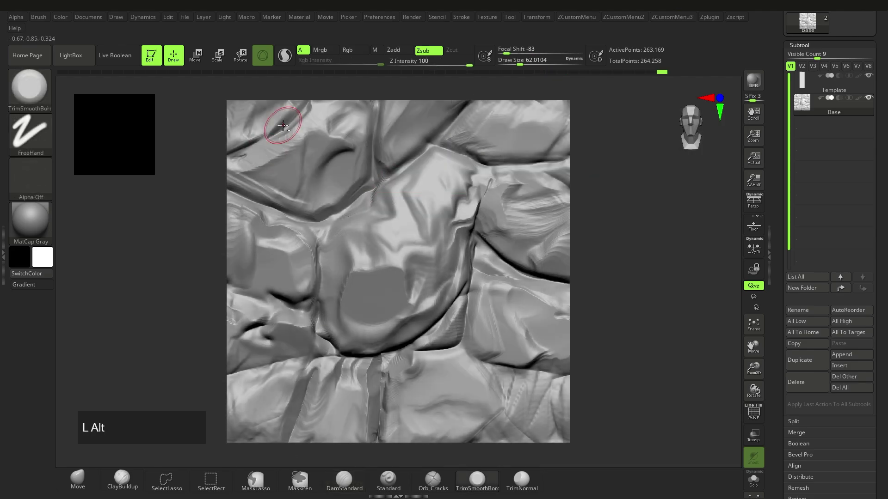
pyautogui.moveTo(291, 119); pyautogui.dragTo(262, 128)
pyautogui.keyDown('alt'); pyautogui.moveTo(548, 141); pyautogui.dragTo(498, 180); pyautogui.keyUp('alt')
pyautogui.moveTo(407, 199); pyautogui.dragTo(365, 273)
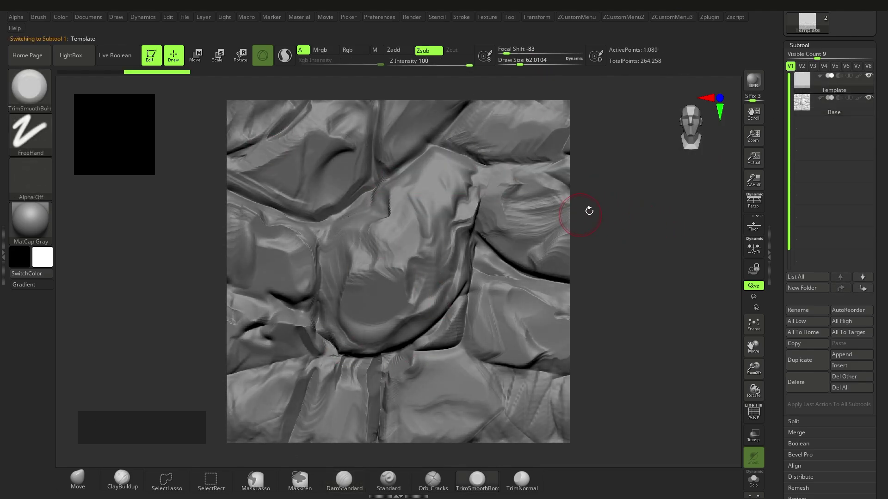
# Step: Frame the view on the Template subtool, reselect Base, and subdivide Base once more
pyautogui.click(793, 110)
pyautogui.click(805, 89)
pyautogui.press('f')
pyautogui.press('f')
pyautogui.click(803, 110)
pyautogui.hotkey('ctrl', 'd')
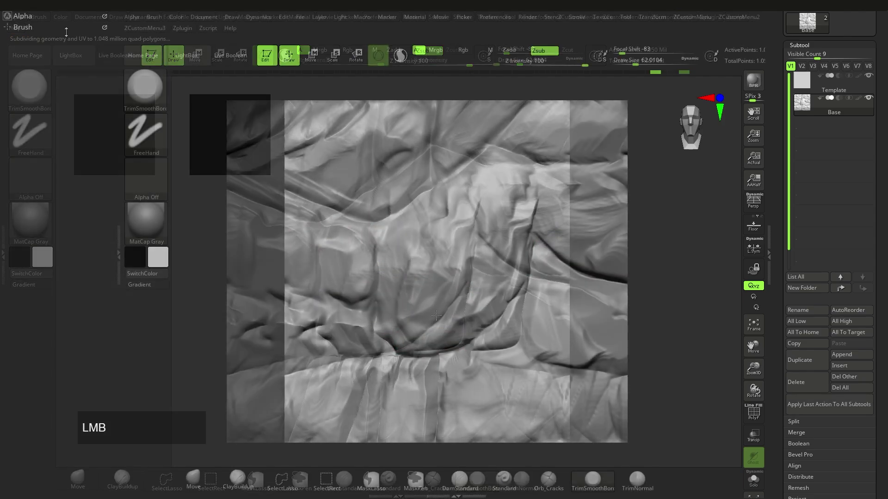
# Step: Grab the sculpted document as an alpha with GrabDoc from the Alpha palette's Transfer settings
pyautogui.click(46, 17)
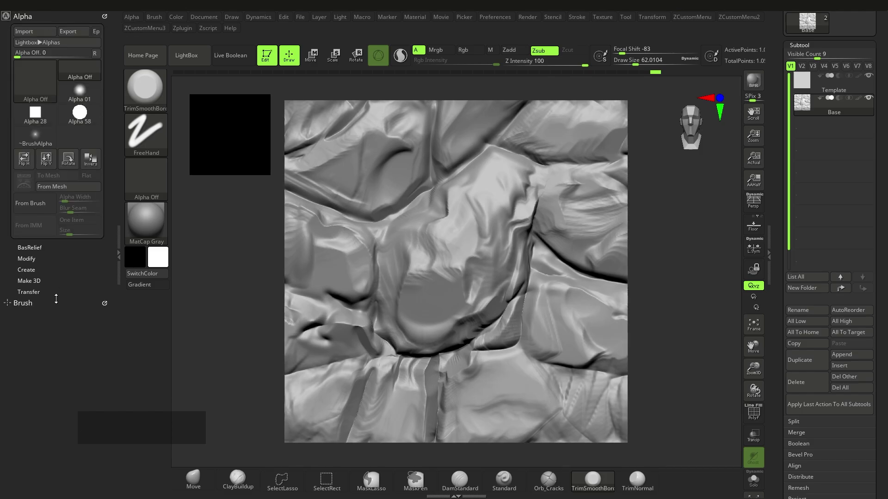
pyautogui.keyDown('shift'); pyautogui.click(52, 293); pyautogui.keyUp('shift')
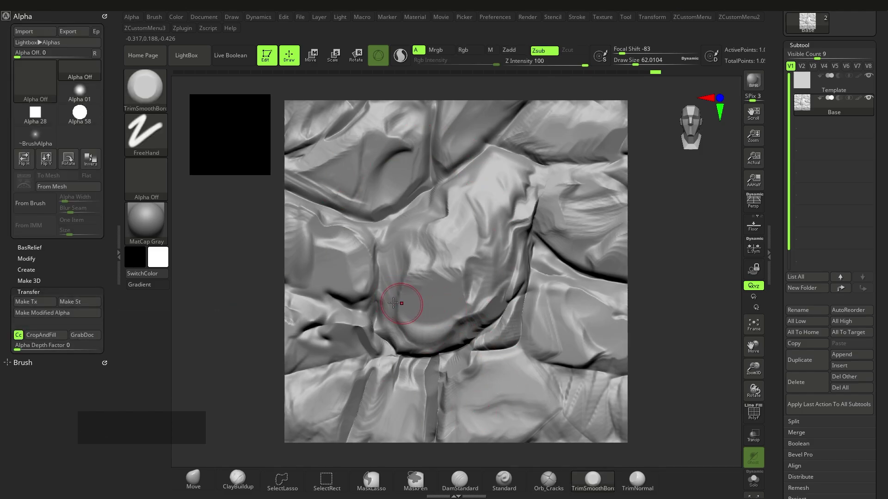
pyautogui.click(86, 338)
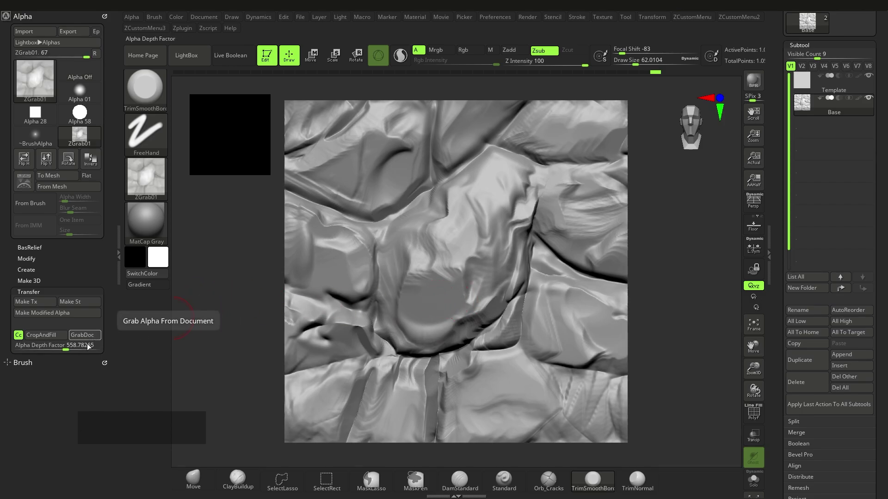
pyautogui.moveTo(27, 74)
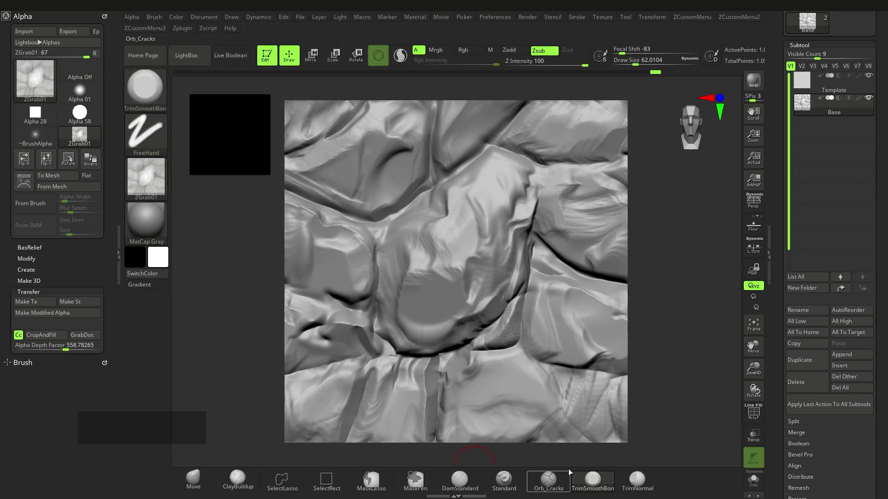
# Step: Set the TrimSmoothBorder draw size to about 51 and bring up the reset options in the Brush palette
pyautogui.press('s')
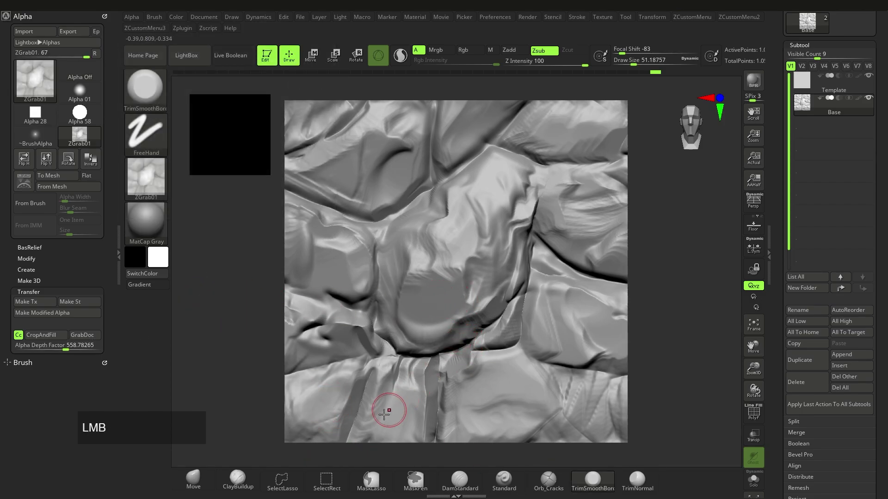
pyautogui.click(148, 14)
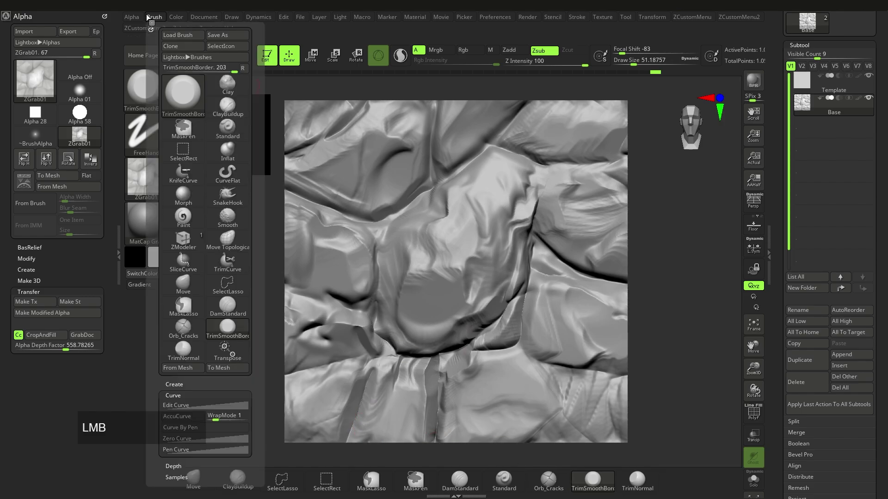
pyautogui.moveTo(254, 229); pyautogui.dragTo(253, 168)
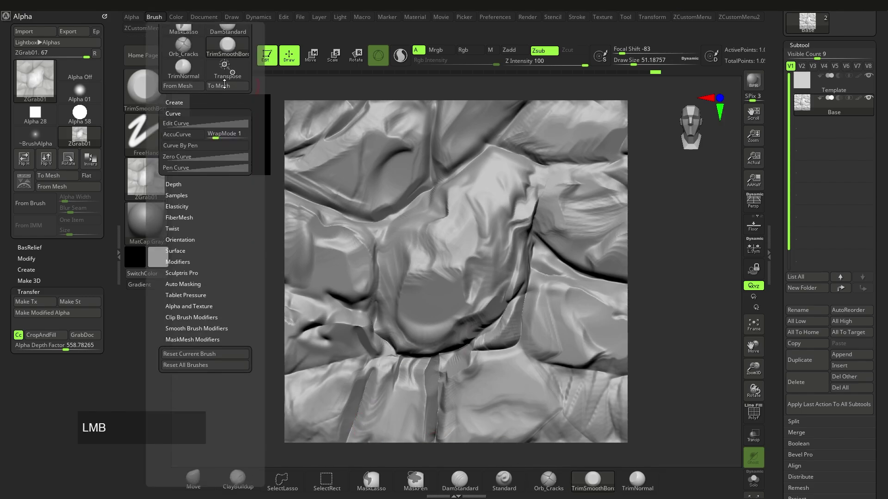
pyautogui.click(167, 365)
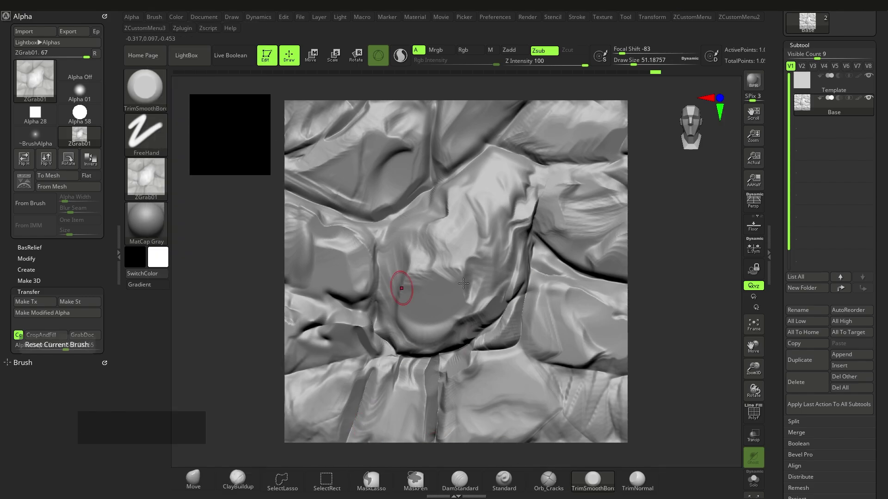
# Step: Load the ZGrab01 alpha into the ClayBuildup brush and set its contrast to about 1.35
pyautogui.click(237, 481)
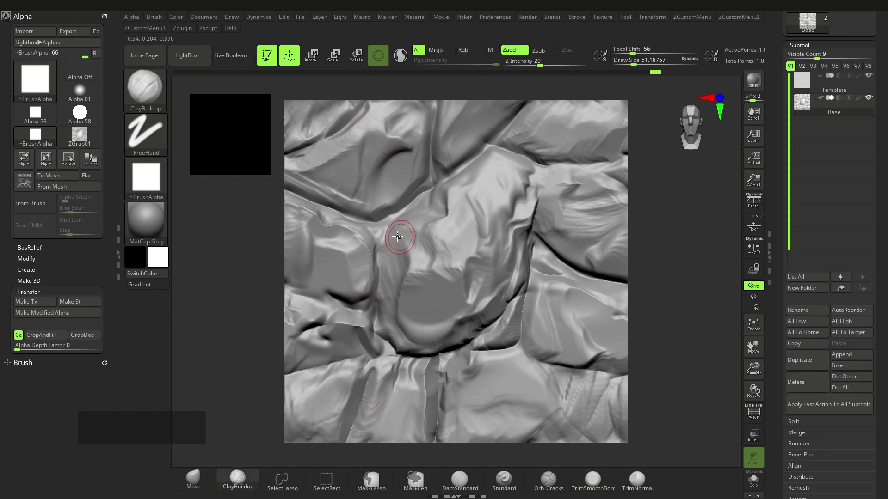
pyautogui.press('space')
pyautogui.click(353, 286)
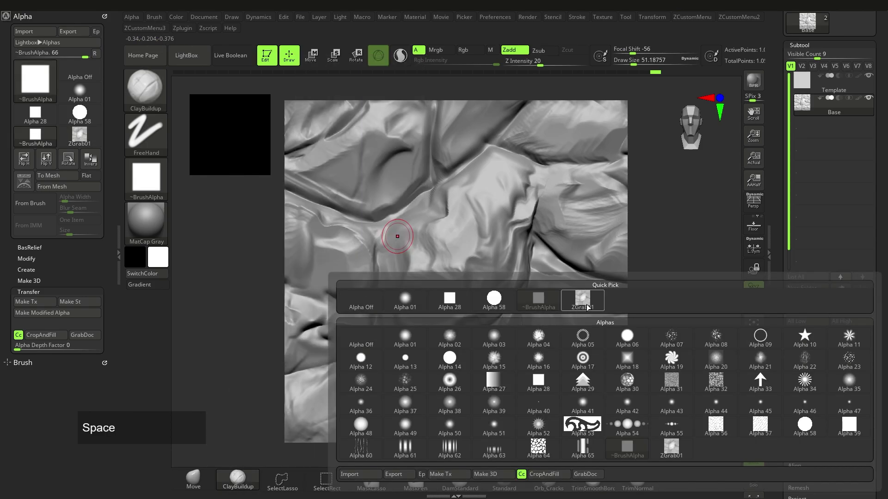
pyautogui.click(582, 301)
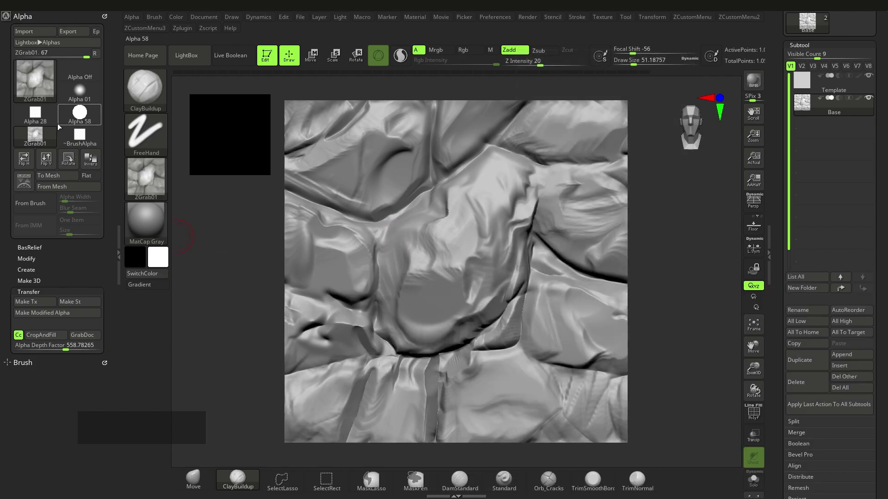
pyautogui.press('shift')
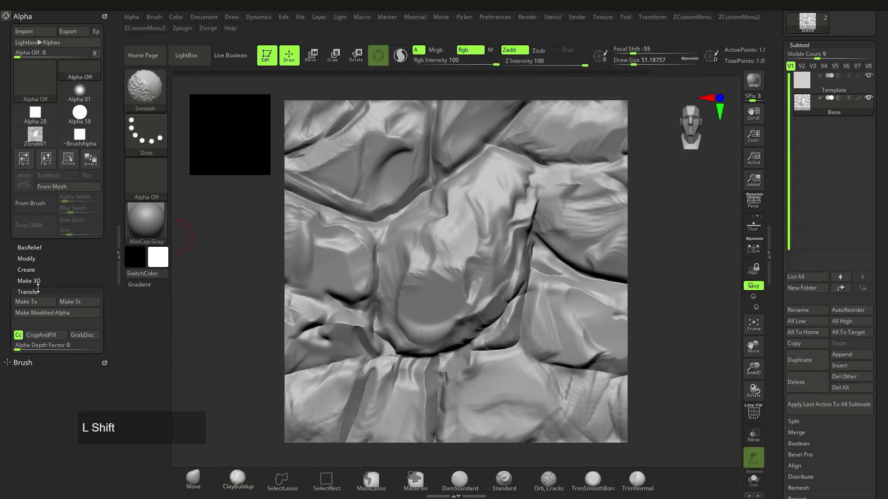
pyautogui.keyDown('shift'); pyautogui.click(28, 259); pyautogui.keyUp('shift')
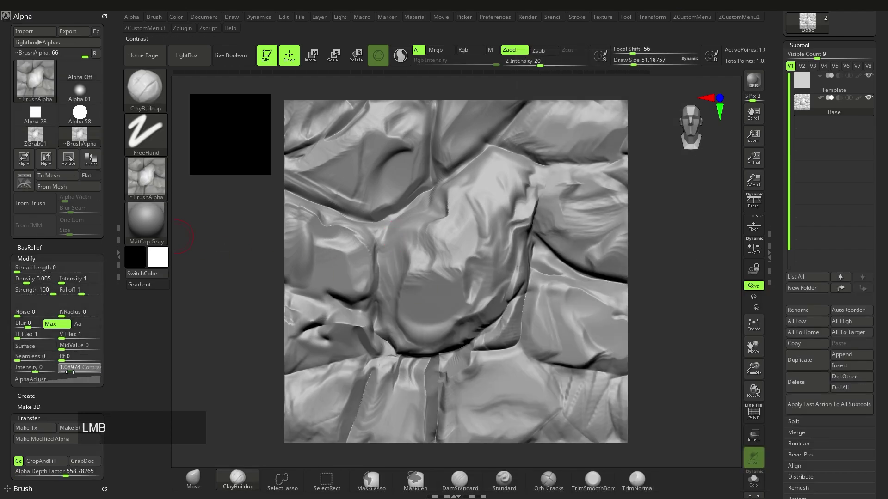
pyautogui.moveTo(73, 374); pyautogui.dragTo(71, 373)
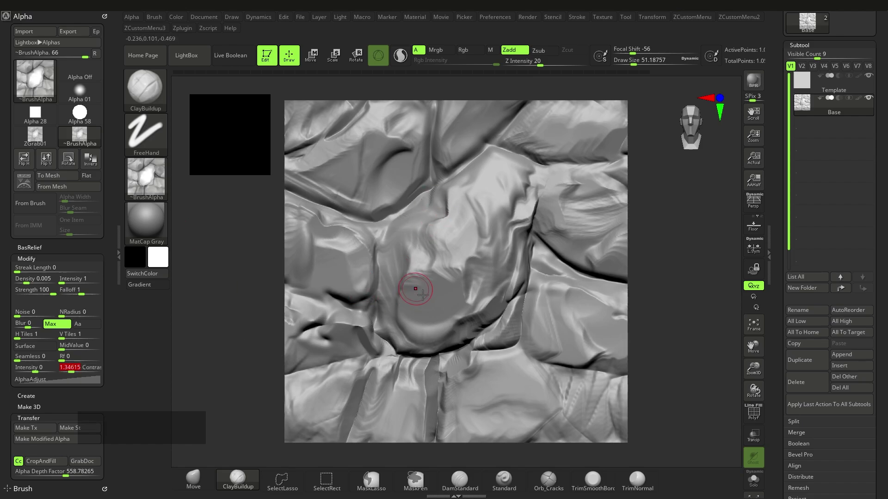
# Step: Set the ClayBuildup stroke to DragRect and try stamping the alpha over the central stone
pyautogui.press('space')
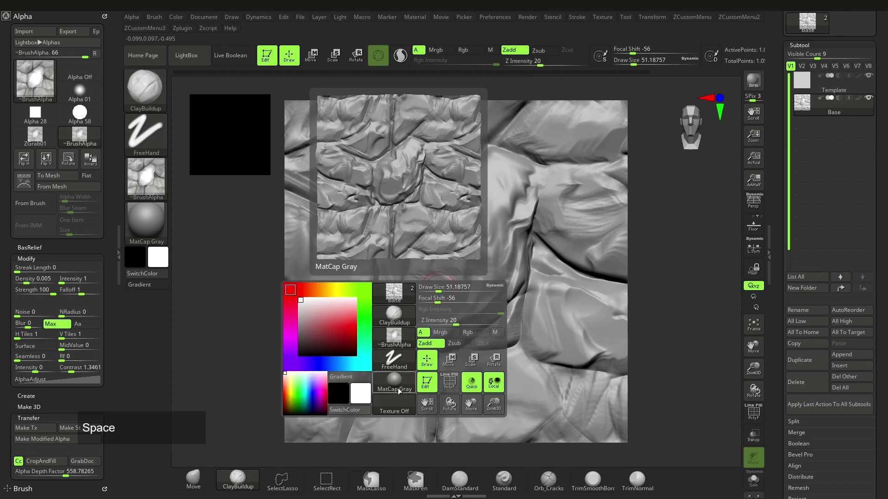
pyautogui.click(395, 360)
pyautogui.click(450, 377)
pyautogui.moveTo(447, 271); pyautogui.dragTo(447, 332)
pyautogui.hotkey('ctrl', 'z')
# Step: Set the draw size to about 25 and Z Intensity to 43, and try another alpha stamp on the stone plane
pyautogui.press('s')
pyautogui.moveTo(535, 115); pyautogui.dragTo(530, 115)
pyautogui.moveTo(538, 65); pyautogui.dragTo(557, 65)
pyautogui.moveTo(458, 262); pyautogui.dragTo(460, 317)
pyautogui.hotkey('ctrl', 'z')
# Step: Switch the active tool to the Cylinder3D_1 primitive
pyautogui.moveTo(883, 161); pyautogui.dragTo(887, 194)
pyautogui.click(807, 203)
pyautogui.keyDown('ctrl'); pyautogui.moveTo(485, 247); pyautogui.dragTo(516, 258, button='right'); pyautogui.keyUp('ctrl')
pyautogui.moveTo(515, 258); pyautogui.dragTo(499, 277, button='right')
pyautogui.keyDown('alt'); pyautogui.moveTo(499, 277); pyautogui.dragTo(478, 275, button='right'); pyautogui.keyUp('alt')
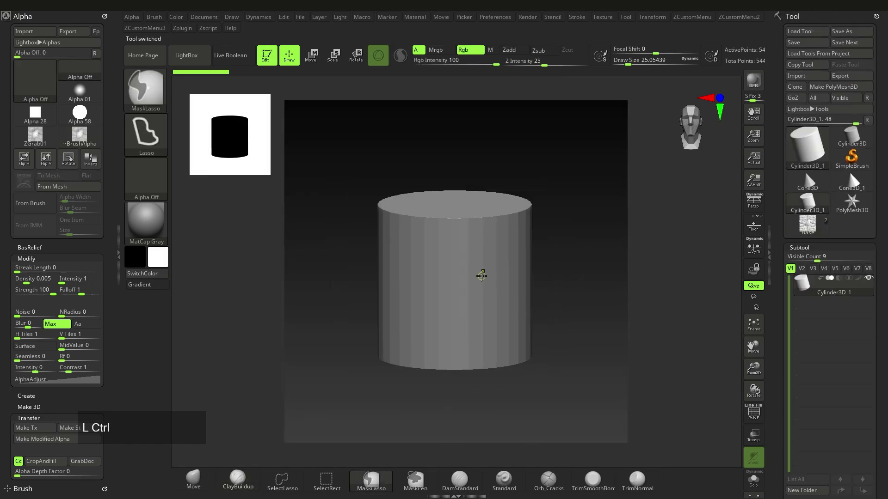
# Step: Convert the cylinder to a PolyMesh3D and subdivide it
pyautogui.click(834, 87)
pyautogui.hotkey('ctrl', 'd')
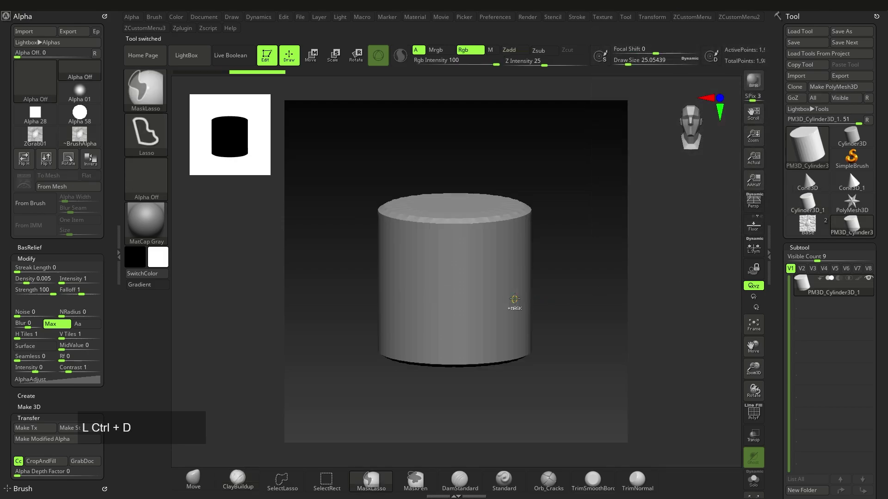
pyautogui.moveTo(460, 309)
pyautogui.keyDown('ctrl'); pyautogui.mouseDown(button='right')
pyautogui.moveTo(464, 318)
pyautogui.moveTo(455, 303)
pyautogui.mouseUp(button='right'); pyautogui.keyUp('ctrl')
# Step: Try stamping the stone alpha on the front of the cylinder at Z Intensity 43
pyautogui.moveTo(446, 274)
pyautogui.mouseDown()
pyautogui.moveTo(444, 370)
pyautogui.moveTo(454, 365)
pyautogui.mouseUp()
pyautogui.hotkey('ctrl', 'z')
pyautogui.moveTo(452, 281); pyautogui.dragTo(454, 374)
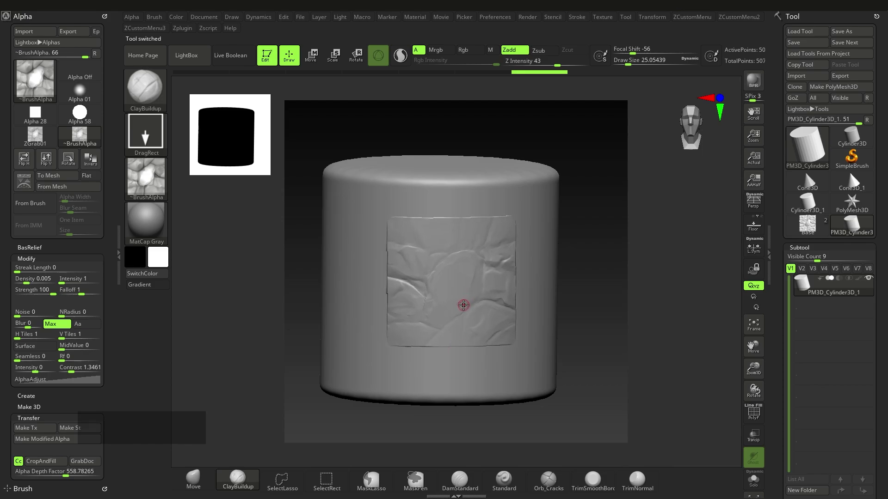
pyautogui.hotkey('ctrl', 'z')
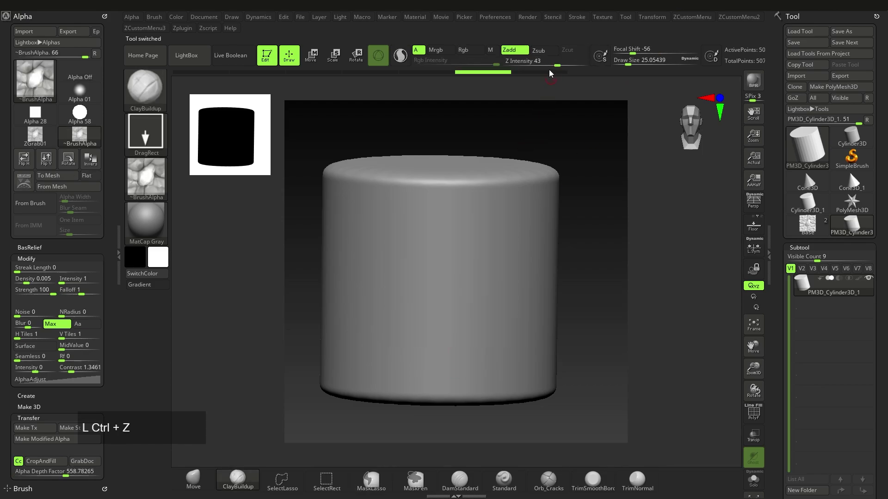
# Step: Set Z Intensity to 74 and try stamping the stone alpha on the front and side of the cylinder
pyautogui.moveTo(557, 65); pyautogui.dragTo(573, 66)
pyautogui.moveTo(442, 278); pyautogui.dragTo(443, 382)
pyautogui.moveTo(570, 298); pyautogui.dragTo(541, 292, button='right')
pyautogui.moveTo(560, 272); pyautogui.dragTo(536, 366)
pyautogui.hotkey('ctrl', 'z')
pyautogui.hotkey('ctrl', 'z')
pyautogui.moveTo(533, 355); pyautogui.dragTo(417, 324, button='right')
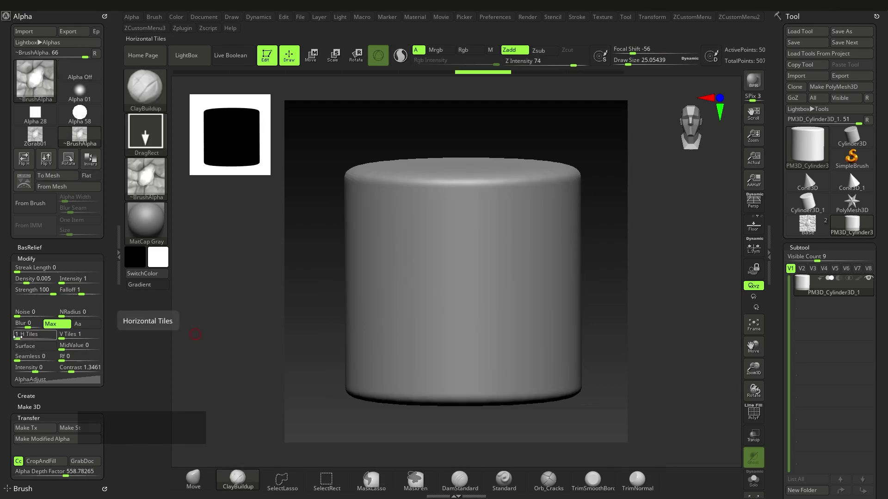
# Step: Set the alpha's horizontal tiles to 2 and vertical tiles to 3
pyautogui.moveTo(20, 337); pyautogui.dragTo(23, 337)
pyautogui.moveTo(27, 101)
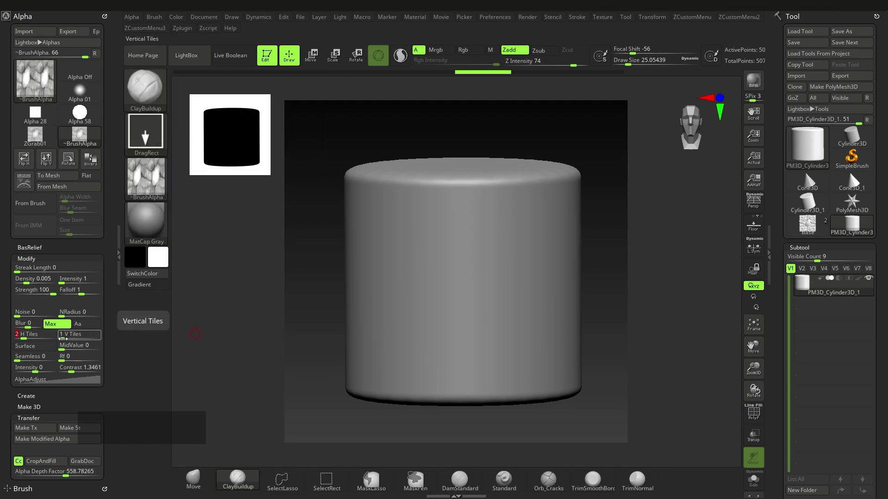
pyautogui.click(63, 339)
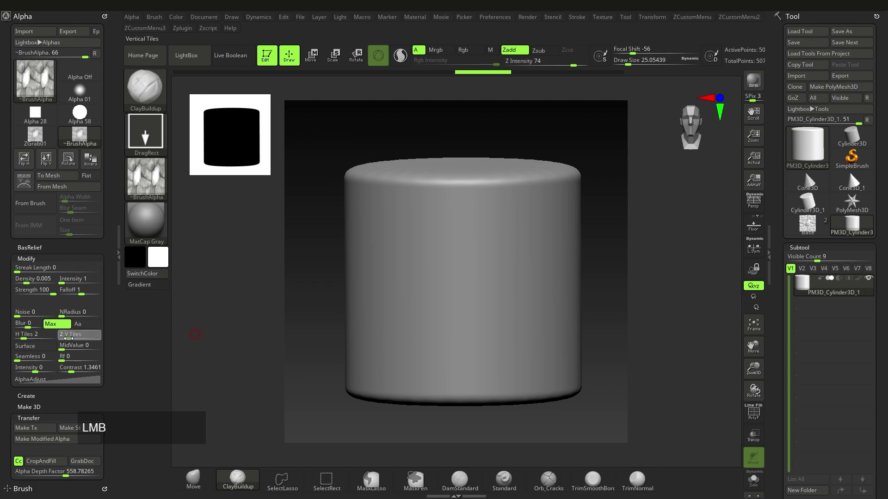
pyautogui.moveTo(67, 339); pyautogui.dragTo(67, 339)
# Step: Try stamping the tiled stone alpha on the front of the cylinder
pyautogui.moveTo(485, 276); pyautogui.dragTo(491, 391)
pyautogui.moveTo(446, 252); pyautogui.dragTo(448, 250, button='right')
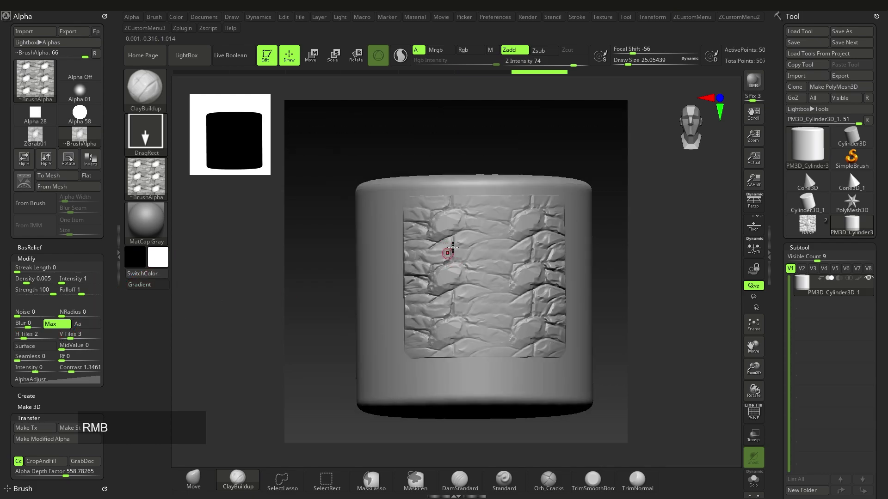
pyautogui.hotkey('ctrl', 'z')
pyautogui.moveTo(478, 293); pyautogui.dragTo(481, 384)
pyautogui.moveTo(502, 363); pyautogui.dragTo(369, 259, button='right')
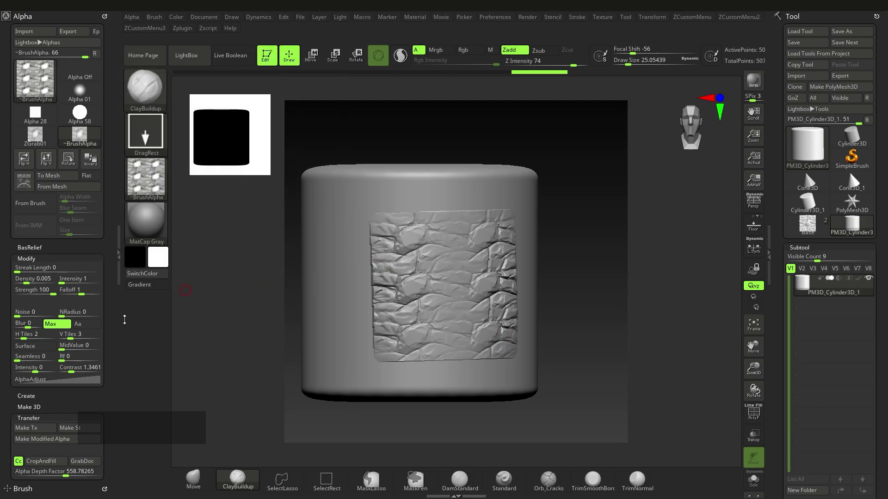
# Step: Reset the alpha's horizontal and vertical tiles to 1 and undo the tiled stamp
pyautogui.click(20, 335)
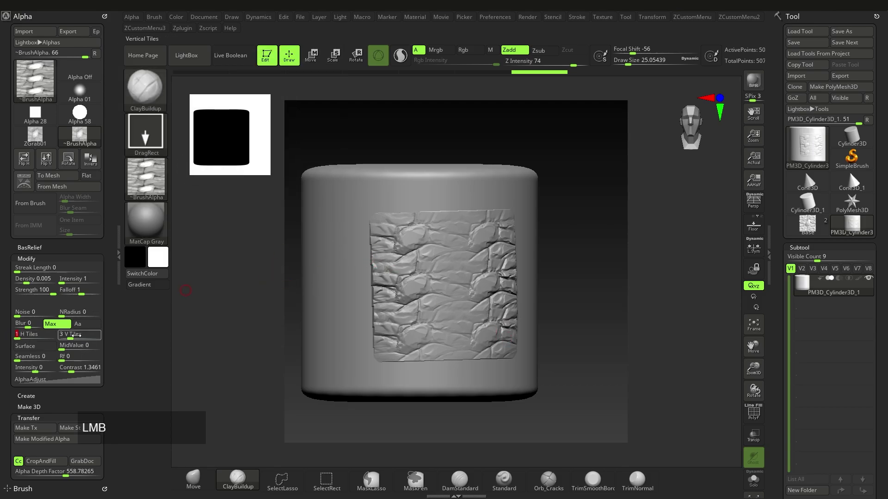
pyautogui.hotkey('ctrl', 'z')
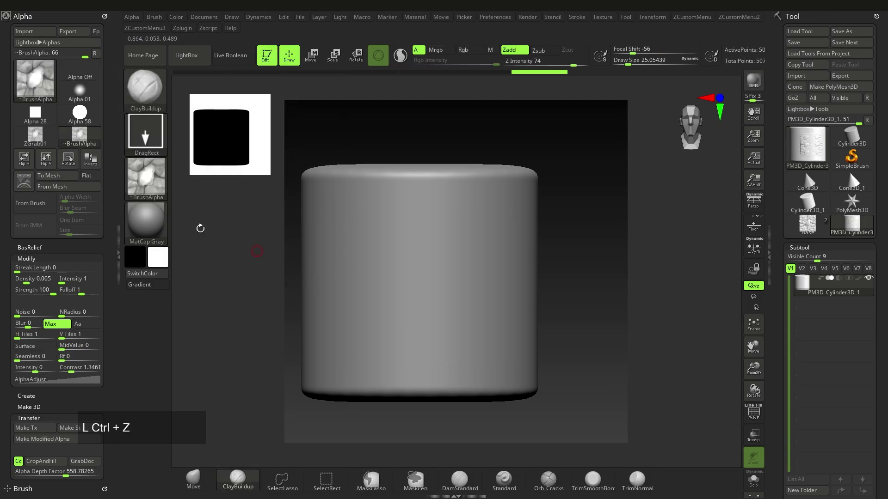
# Step: Export the stone alpha to the Desktop as test.psd, replacing the existing file
pyautogui.click(129, 19)
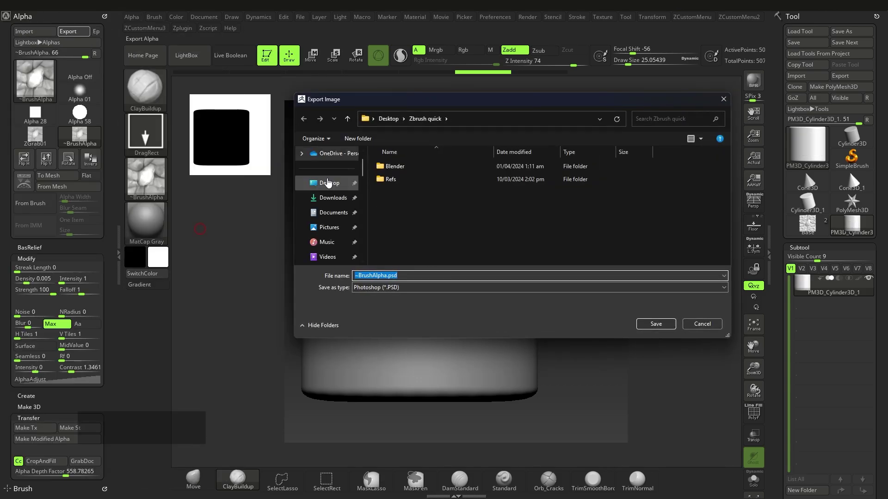
pyautogui.click(328, 183)
pyautogui.click(428, 288)
pyautogui.doubleClick(404, 208)
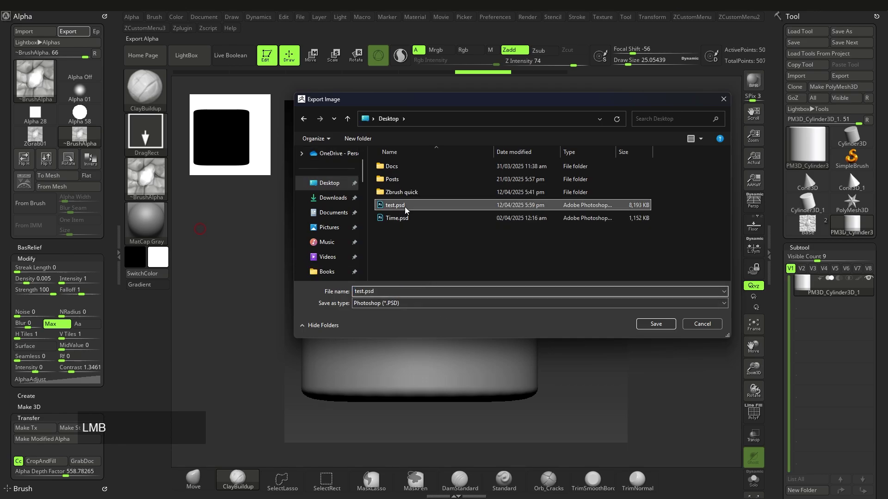
pyautogui.click(466, 244)
# Step: Open NoiseMaker for the cylinder's surface and load test.psd from the Desktop as its alpha
pyautogui.keyDown('shift'); pyautogui.moveTo(481, 278); pyautogui.dragTo(464, 271, button='right'); pyautogui.keyUp('shift')
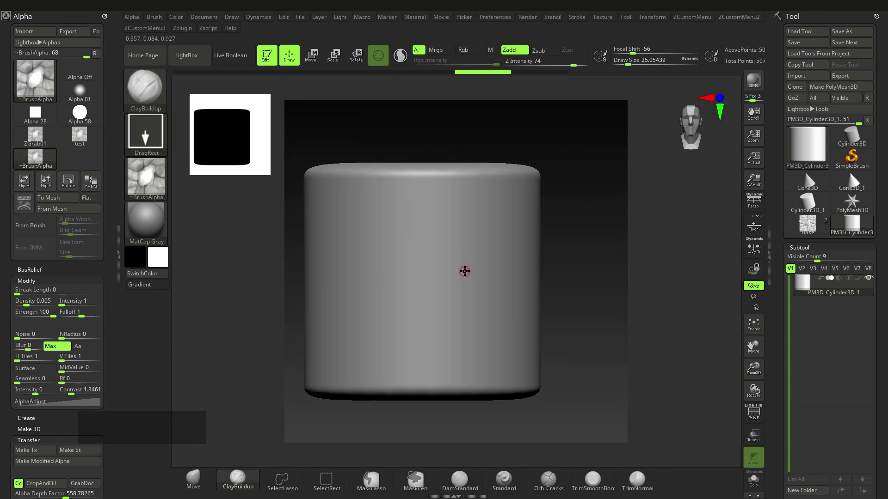
pyautogui.moveTo(880, 264); pyautogui.dragTo(886, 175)
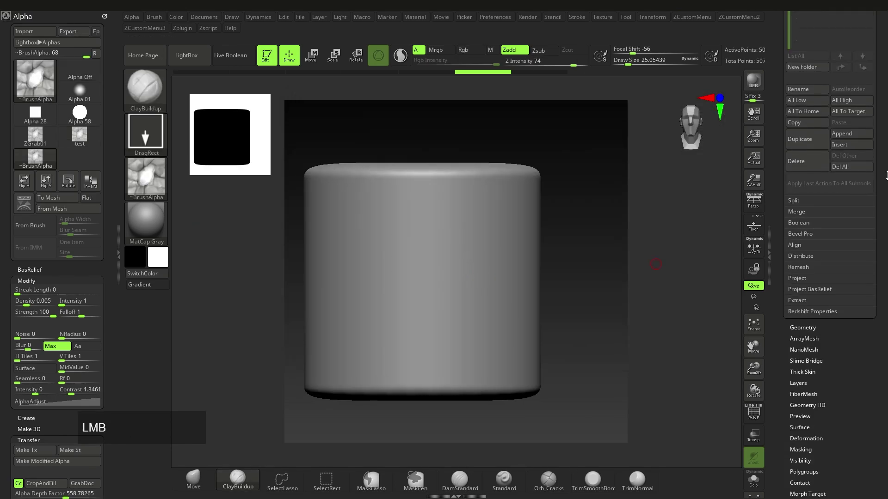
pyautogui.press('shift')
pyautogui.keyDown('shift'); pyautogui.click(842, 425); pyautogui.keyUp('shift')
pyautogui.moveTo(879, 406); pyautogui.dragTo(886, 278)
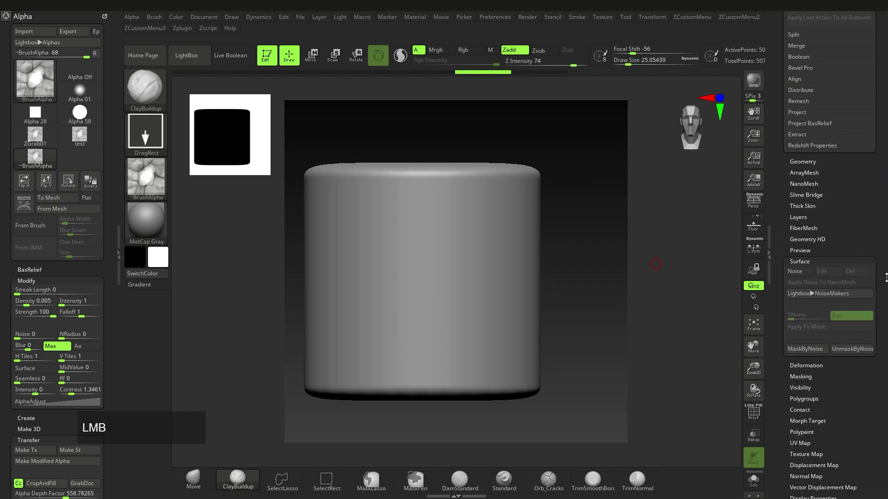
pyautogui.click(795, 272)
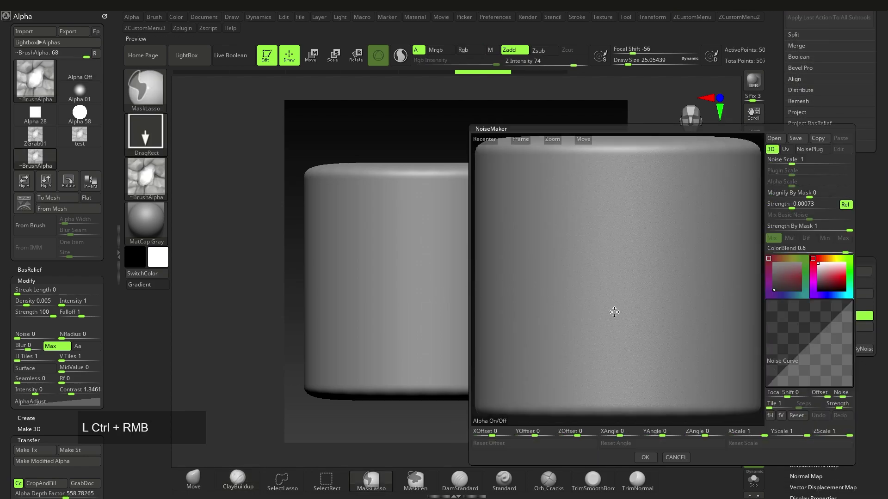
pyautogui.keyDown('ctrl'); pyautogui.moveTo(616, 311); pyautogui.dragTo(601, 303, button='right'); pyautogui.keyUp('ctrl')
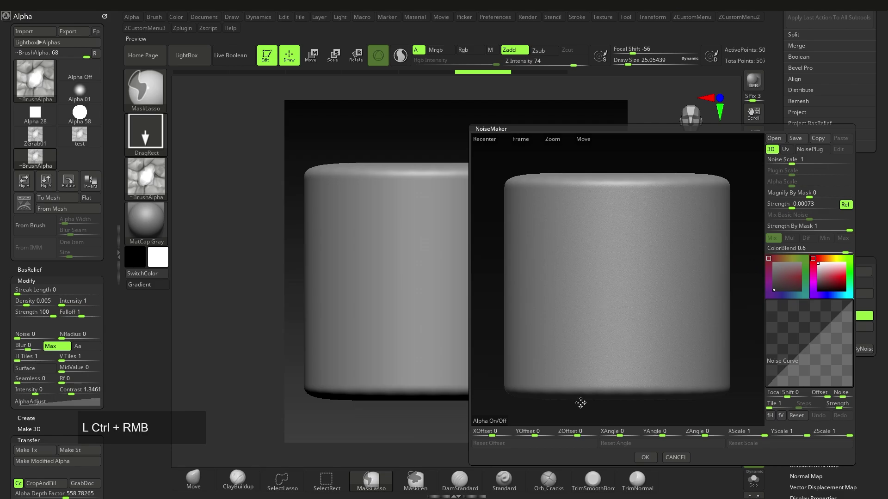
pyautogui.click(501, 420)
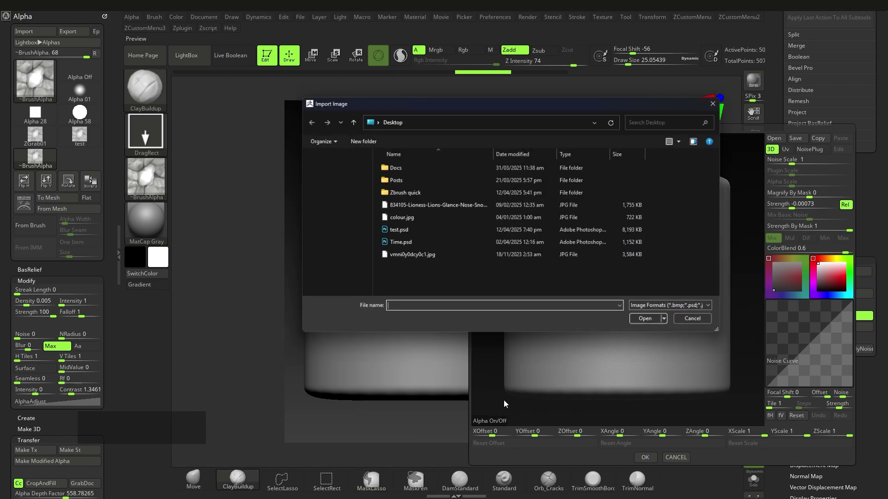
pyautogui.doubleClick(400, 232)
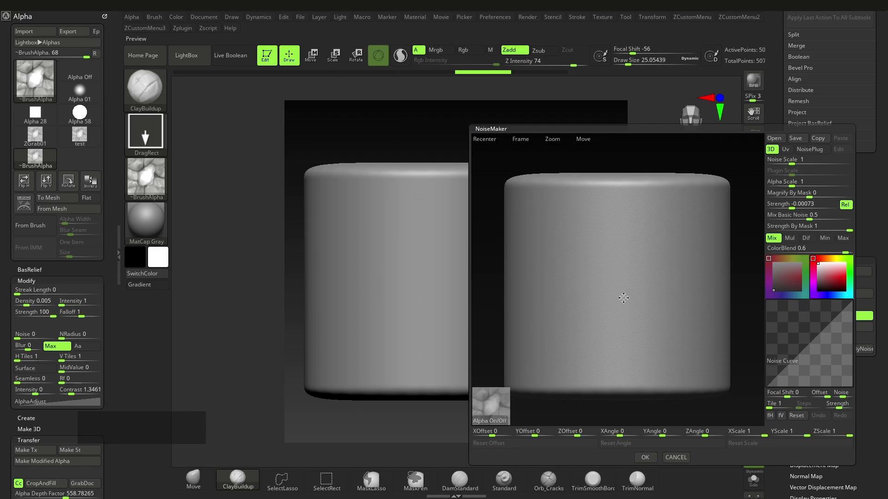
# Step: Set the surface noise to Mix Basic Noise 0, Strength about -0.17 and Alpha Scale about 0.33
pyautogui.moveTo(805, 216); pyautogui.dragTo(773, 217)
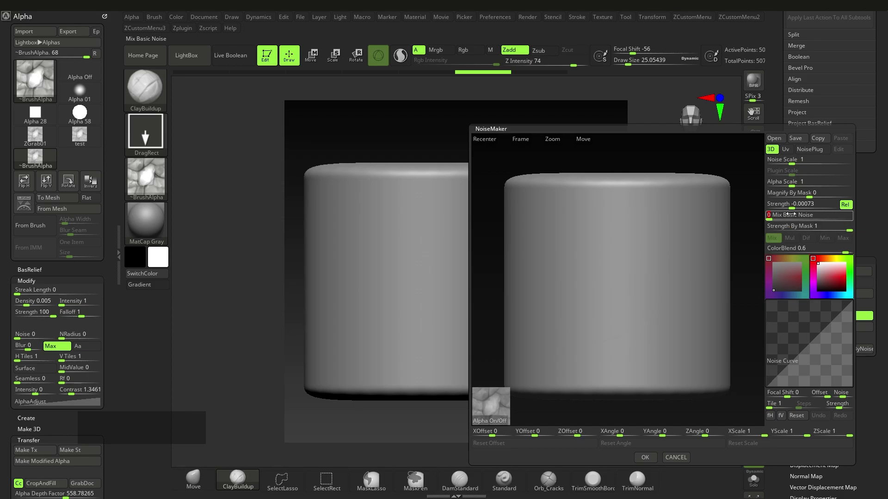
pyautogui.moveTo(790, 183)
pyautogui.mouseDown()
pyautogui.moveTo(801, 184)
pyautogui.moveTo(802, 208)
pyautogui.moveTo(777, 209)
pyautogui.moveTo(826, 209)
pyautogui.moveTo(803, 185)
pyautogui.moveTo(803, 207)
pyautogui.moveTo(776, 207)
pyautogui.moveTo(788, 184)
pyautogui.mouseUp()
pyautogui.click(784, 186)
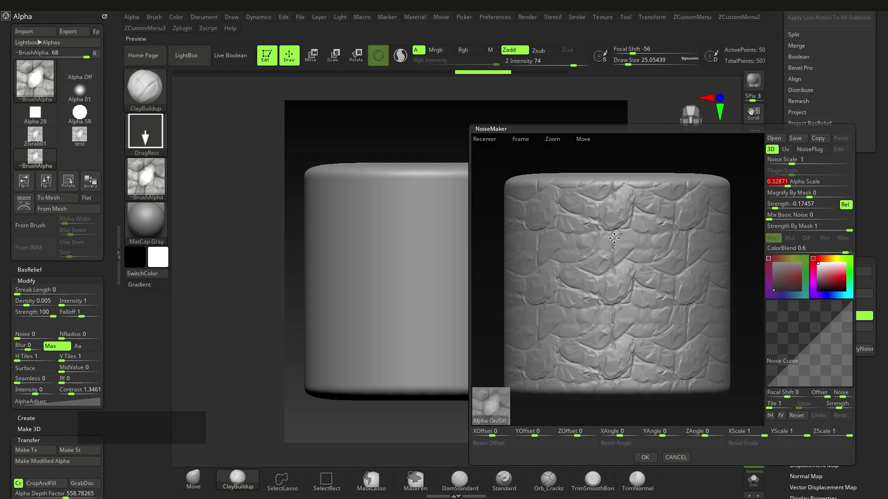
# Step: Inspect the stone noise around the cylinder, try UV projection, and leave NoiseMaker without applying the noise
pyautogui.moveTo(626, 259); pyautogui.dragTo(588, 261, button='right')
pyautogui.keyDown('alt'); pyautogui.moveTo(759, 274); pyautogui.dragTo(590, 263, button='right'); pyautogui.keyUp('alt')
pyautogui.moveTo(613, 291); pyautogui.dragTo(639, 256, button='right')
pyautogui.moveTo(654, 295); pyautogui.dragTo(666, 273, button='right')
pyautogui.click(785, 149)
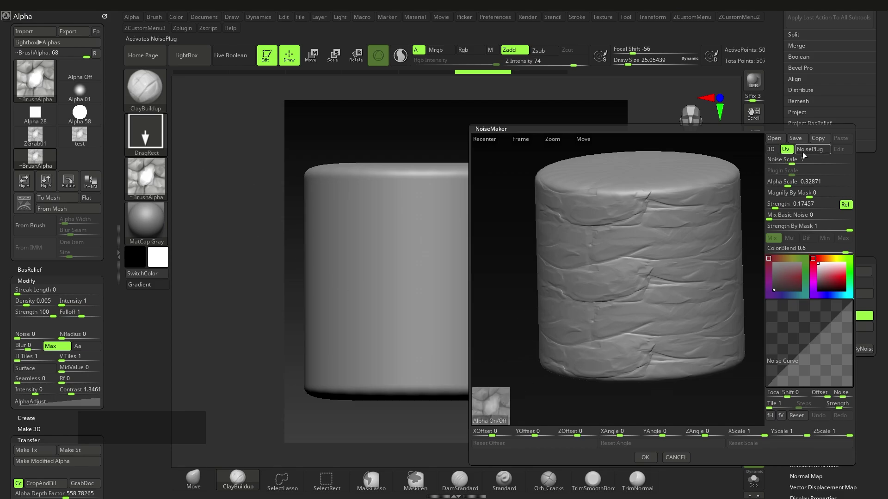
pyautogui.click(675, 458)
# Step: Switch back to the Base stone-plane tool and view the whole sculpt
pyautogui.moveTo(883, 139); pyautogui.dragTo(883, 259)
pyautogui.click(808, 134)
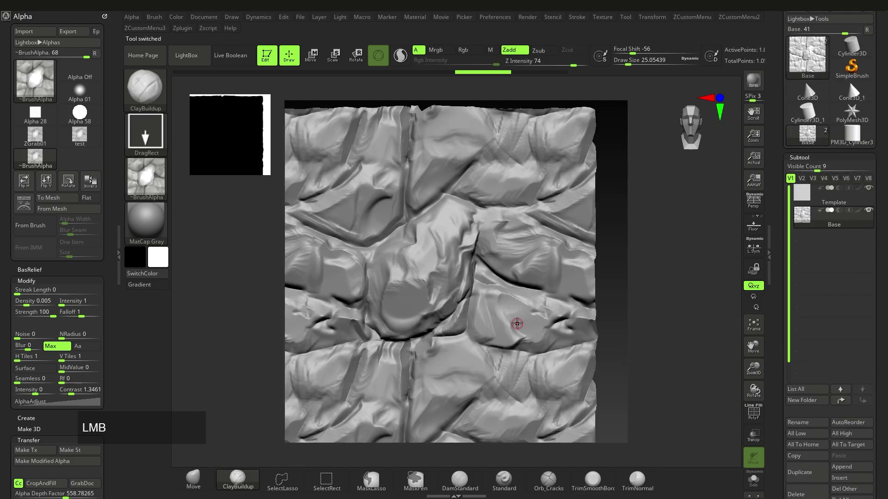
pyautogui.moveTo(471, 284)
pyautogui.keyDown('alt'); pyautogui.mouseDown(button='right')
pyautogui.moveTo(498, 282)
pyautogui.moveTo(492, 231)
pyautogui.moveTo(481, 250)
pyautogui.moveTo(485, 282)
pyautogui.mouseUp(button='right'); pyautogui.keyUp('alt')
pyautogui.moveTo(484, 282); pyautogui.dragTo(470, 351, button='right')
pyautogui.moveTo(431, 330); pyautogui.dragTo(462, 300, button='right')
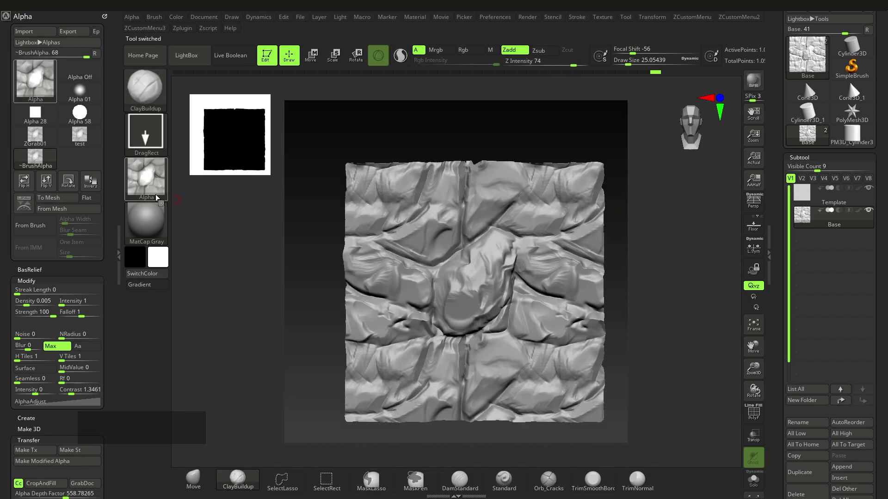
pyautogui.moveTo(150, 179)
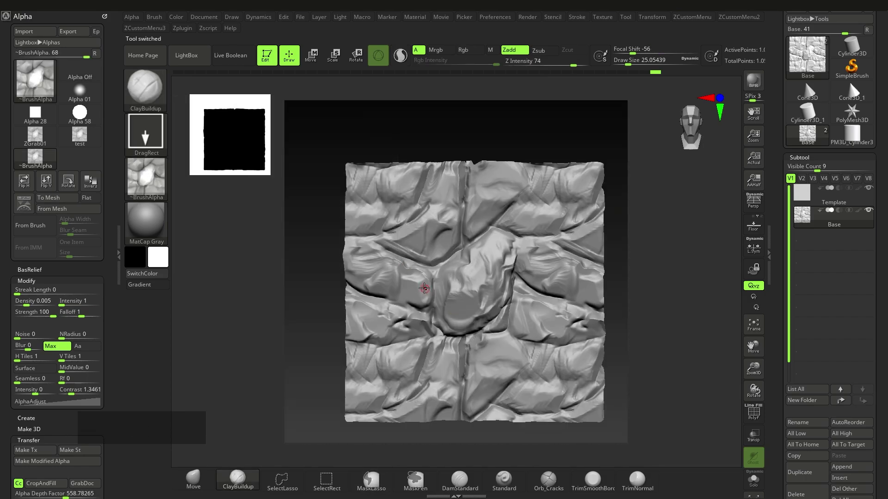
pyautogui.moveTo(492, 327)
pyautogui.mouseDown(button='right')
pyautogui.moveTo(505, 307)
pyautogui.moveTo(470, 300)
pyautogui.moveTo(477, 310)
pyautogui.mouseUp(button='right')
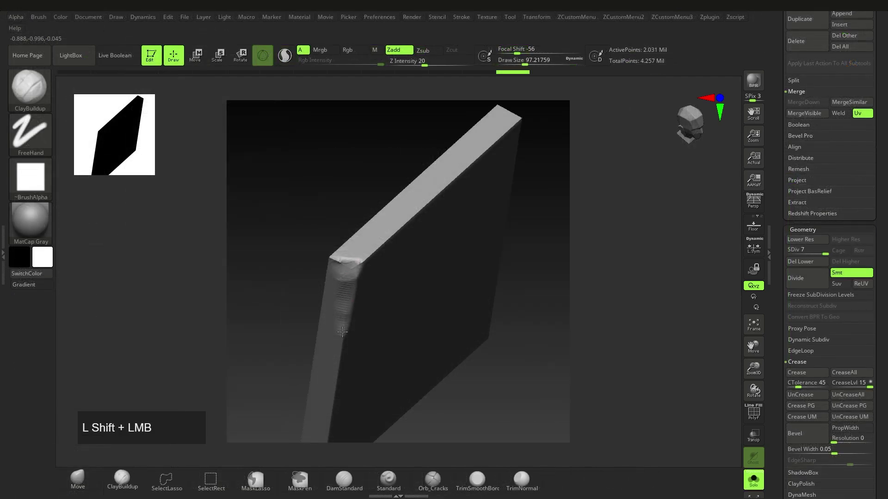
# Step: Convert the stone block to DynaMesh at resolution 128
pyautogui.press('1')
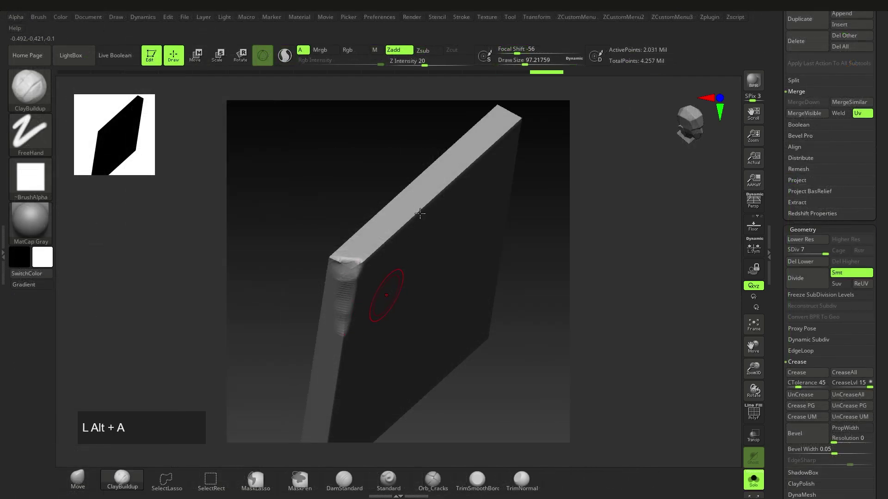
pyautogui.hotkey('alt', 'q')
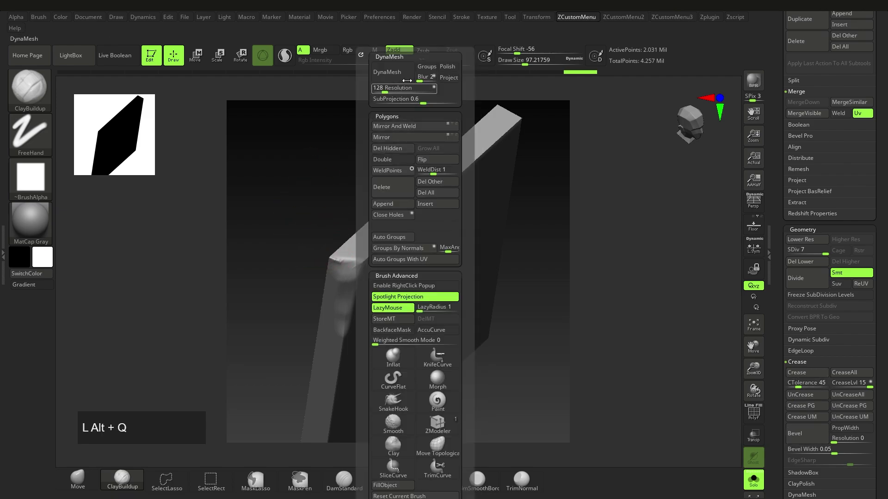
pyautogui.click(387, 72)
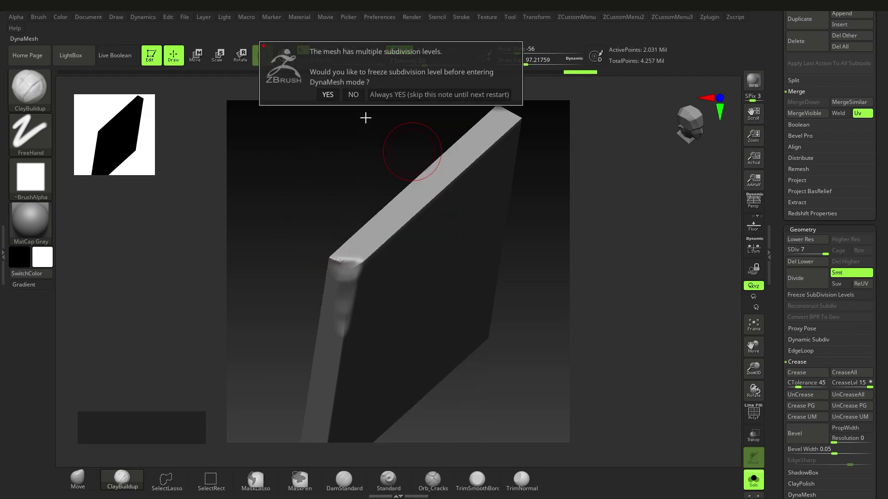
pyautogui.click(384, 92)
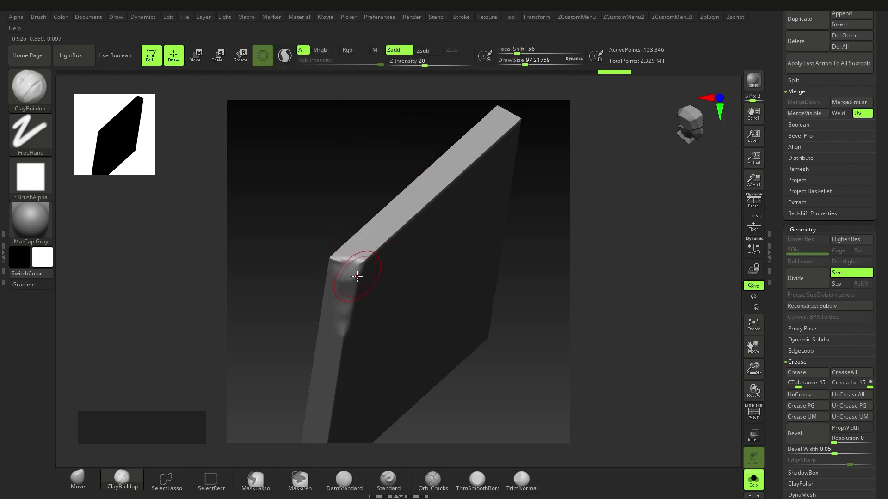
# Step: Chip and flatten the block's side edge and lower corner with the ClayBuildup and TrimSmoothBorder brushes
pyautogui.moveTo(365, 265); pyautogui.dragTo(329, 263, button='right')
pyautogui.keyDown('alt'); pyautogui.moveTo(347, 259); pyautogui.dragTo(351, 274); pyautogui.keyUp('alt')
pyautogui.moveTo(383, 247)
pyautogui.keyDown('alt'); pyautogui.mouseDown()
pyautogui.moveTo(363, 260)
pyautogui.moveTo(386, 250)
pyautogui.mouseUp(); pyautogui.keyUp('alt')
pyautogui.moveTo(358, 314)
pyautogui.keyDown('alt'); pyautogui.mouseDown()
pyautogui.moveTo(364, 388)
pyautogui.moveTo(358, 319)
pyautogui.mouseUp(); pyautogui.keyUp('alt')
pyautogui.moveTo(358, 319)
pyautogui.mouseDown(button='right')
pyautogui.moveTo(368, 297)
pyautogui.moveTo(416, 360)
pyautogui.mouseUp(button='right')
pyautogui.click(476, 481)
pyautogui.moveTo(328, 342)
pyautogui.mouseDown()
pyautogui.moveTo(327, 300)
pyautogui.moveTo(329, 343)
pyautogui.moveTo(434, 358)
pyautogui.mouseUp()
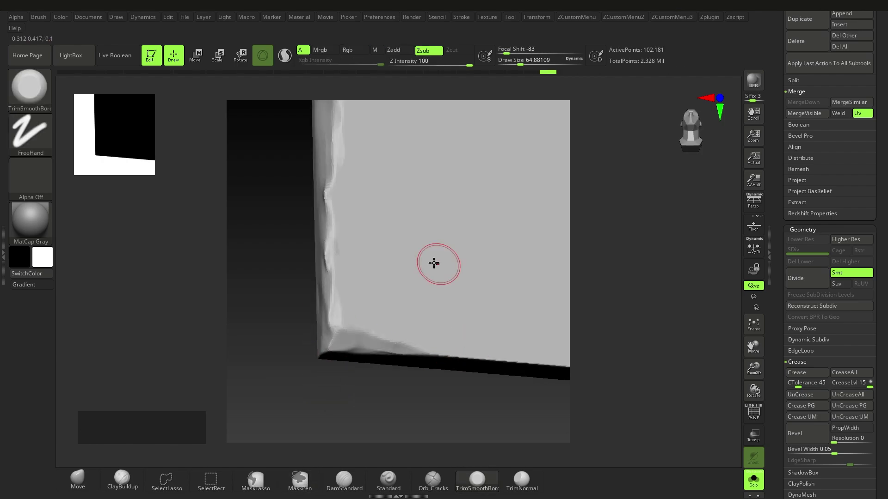
pyautogui.moveTo(447, 320); pyautogui.dragTo(410, 292, button='right')
pyautogui.moveTo(356, 229)
pyautogui.mouseDown()
pyautogui.moveTo(354, 275)
pyautogui.moveTo(361, 204)
pyautogui.mouseUp()
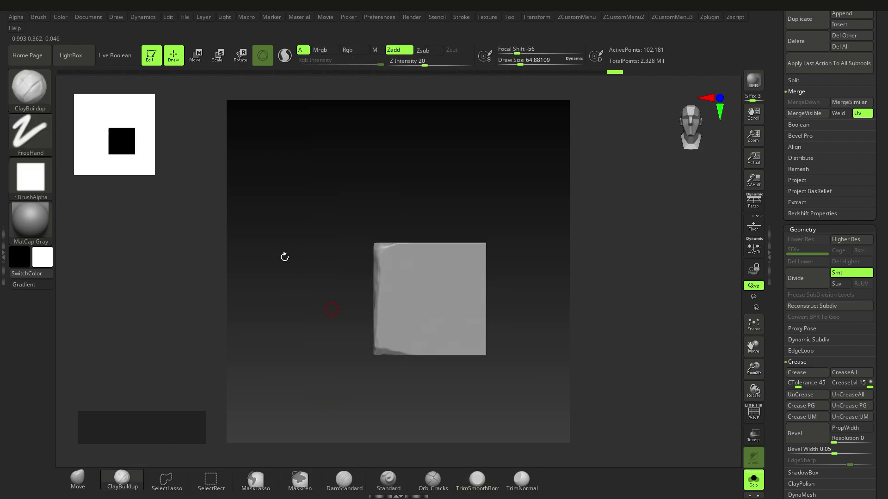
# Step: Resize the document to a wide canvas, clear it, and redraw the stone block in Edit mode
pyautogui.click(89, 17)
pyautogui.moveTo(144, 248); pyautogui.dragTo(127, 248)
pyautogui.click(150, 258)
pyautogui.click(428, 285)
pyautogui.hotkey('ctrl', 'n')
pyautogui.moveTo(411, 252); pyautogui.dragTo(418, 326)
pyautogui.press('t')
pyautogui.moveTo(754, 135)
pyautogui.mouseDown()
pyautogui.moveTo(741, 102)
pyautogui.moveTo(742, 122)
pyautogui.mouseUp()
# Step: Wear down the block's remaining edges and corners, adding cracks along its upper edge
pyautogui.keyDown('alt'); pyautogui.moveTo(435, 250); pyautogui.dragTo(348, 296, button='right'); pyautogui.keyUp('alt')
pyautogui.keyDown('alt'); pyautogui.moveTo(393, 226); pyautogui.dragTo(392, 219); pyautogui.keyUp('alt')
pyautogui.moveTo(393, 226)
pyautogui.mouseDown(button='right')
pyautogui.moveTo(473, 383)
pyautogui.moveTo(523, 383)
pyautogui.mouseUp(button='right')
pyautogui.keyDown('alt'); pyautogui.moveTo(548, 326); pyautogui.dragTo(531, 384); pyautogui.keyUp('alt')
pyautogui.moveTo(600, 382)
pyautogui.mouseDown(button='right')
pyautogui.moveTo(554, 333)
pyautogui.moveTo(539, 279)
pyautogui.mouseUp(button='right')
pyautogui.keyDown('alt'); pyautogui.moveTo(539, 279); pyautogui.dragTo(525, 301); pyautogui.keyUp('alt')
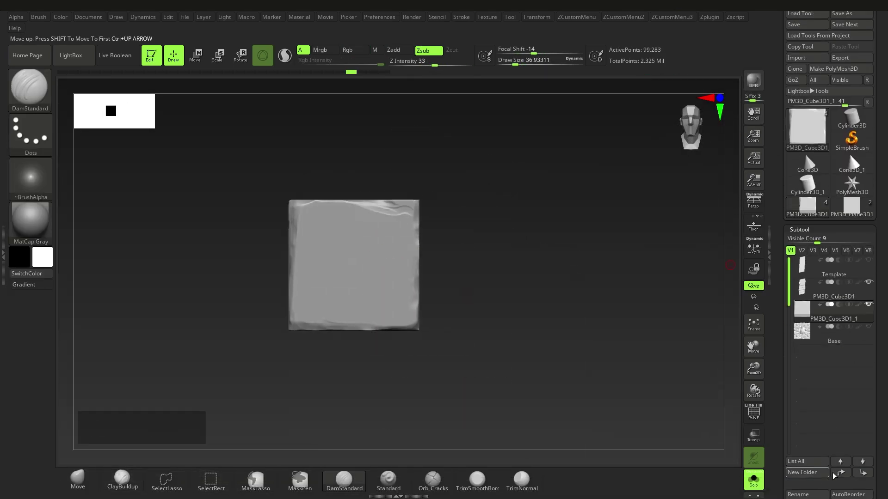
# Step: Move the stone block's subtool directly below Template, hide PM3D_Cube3D1, and turn Solo off
pyautogui.click(837, 472)
pyautogui.click(868, 305)
pyautogui.click(835, 268)
pyautogui.click(753, 479)
# Step: Try to copy the stone block upward with the move gizmo, and undo it
pyautogui.keyDown('ctrl'); pyautogui.moveTo(723, 393); pyautogui.dragTo(455, 312, button='right'); pyautogui.keyUp('ctrl')
pyautogui.press('w')
pyautogui.keyDown('ctrl'); pyautogui.moveTo(469, 232); pyautogui.dragTo(468, 145); pyautogui.keyUp('ctrl')
pyautogui.hotkey('ctrl', 'z')
# Step: Duplicate the centre stone subtool and place the copy on the template's upper-left corner using Deformation Offset
pyautogui.keyDown('ctrl'); pyautogui.moveTo(503, 317); pyautogui.dragTo(503, 333, button='right'); pyautogui.keyUp('ctrl')
pyautogui.keyDown('alt'); pyautogui.moveTo(503, 333); pyautogui.dragTo(476, 344, button='right'); pyautogui.keyUp('alt')
pyautogui.moveTo(886, 377); pyautogui.dragTo(887, 342)
pyautogui.hotkey('ctrl', 'shift')
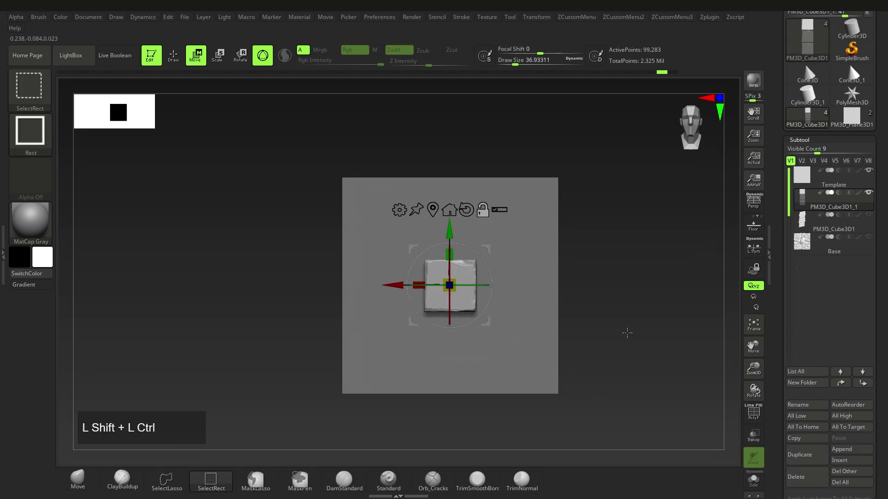
pyautogui.hotkey('ctrl', 'shift', 'd')
pyautogui.moveTo(885, 351); pyautogui.dragTo(884, 261)
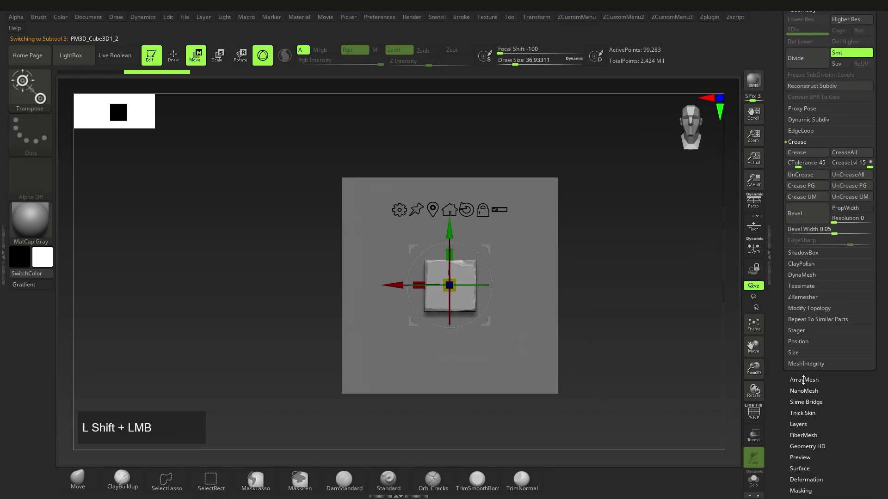
pyautogui.keyDown('shift'); pyautogui.click(803, 380); pyautogui.keyUp('shift')
pyautogui.keyDown('shift'); pyautogui.click(796, 179); pyautogui.keyUp('shift')
pyautogui.keyDown('shift'); pyautogui.moveTo(885, 339); pyautogui.dragTo(863, 278); pyautogui.keyUp('shift')
pyautogui.keyDown('shift'); pyautogui.click(807, 125); pyautogui.keyUp('shift')
pyautogui.moveTo(824, 223); pyautogui.dragTo(759, 228)
pyautogui.moveTo(864, 222); pyautogui.dragTo(770, 226)
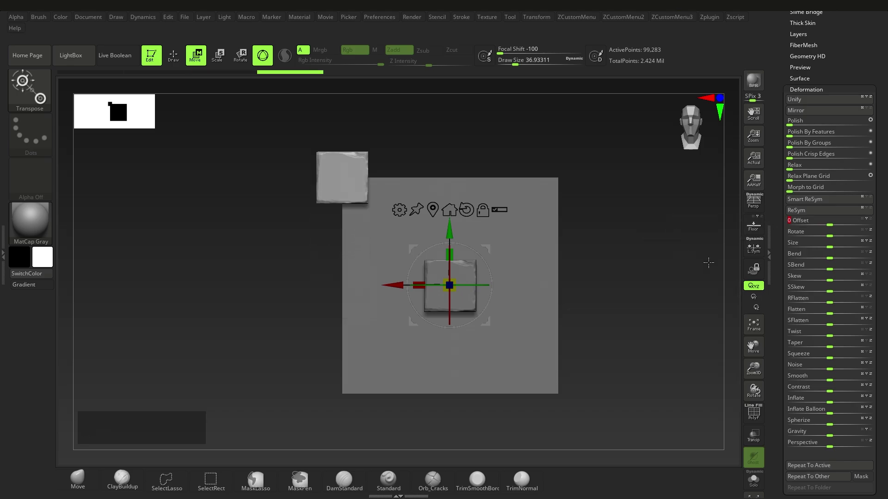
# Step: Duplicate the corner stone, offset the copy to the template's lower-left corner, and merge the two left corner stones
pyautogui.hotkey('ctrl', 'shift', 'd')
pyautogui.moveTo(831, 225); pyautogui.dragTo(880, 449)
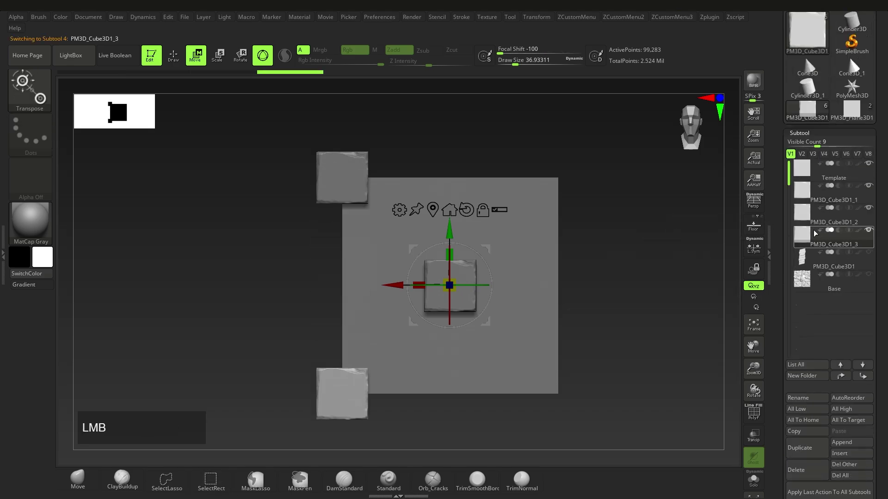
pyautogui.click(818, 218)
pyautogui.scroll(-5, 828, 231)
pyautogui.click(804, 271)
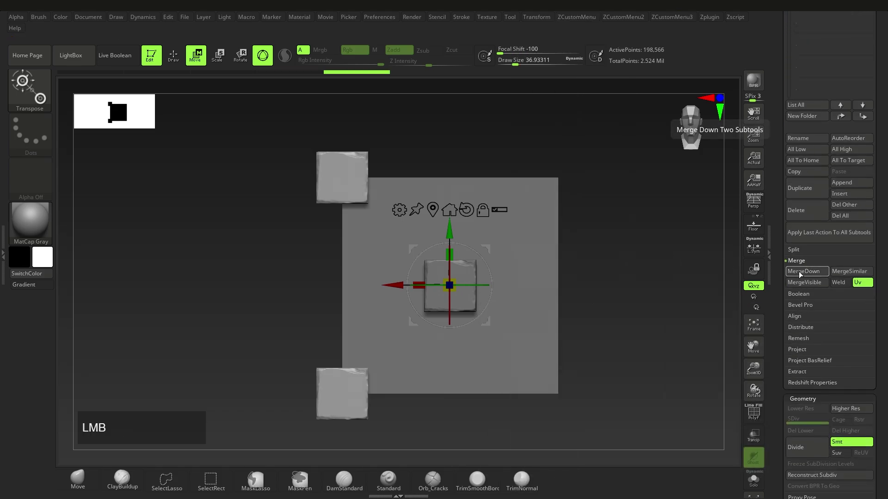
# Step: Duplicate the two left corner stones, offset the copies to the right corners, and merge all four corner stones
pyautogui.moveTo(887, 381); pyautogui.dragTo(881, 87)
pyautogui.hotkey('ctrl', 'shift', 'd')
pyautogui.moveTo(885, 394)
pyautogui.mouseDown()
pyautogui.moveTo(881, 66)
pyautogui.moveTo(877, 367)
pyautogui.moveTo(869, 358)
pyautogui.moveTo(880, 357)
pyautogui.mouseUp()
pyautogui.press('ctrl')
pyautogui.press('ctrl')
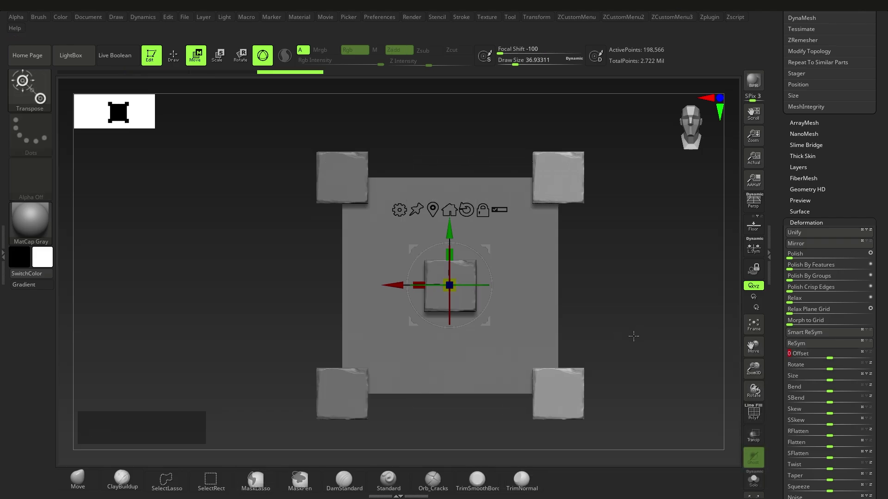
pyautogui.moveTo(881, 255); pyautogui.dragTo(886, 354)
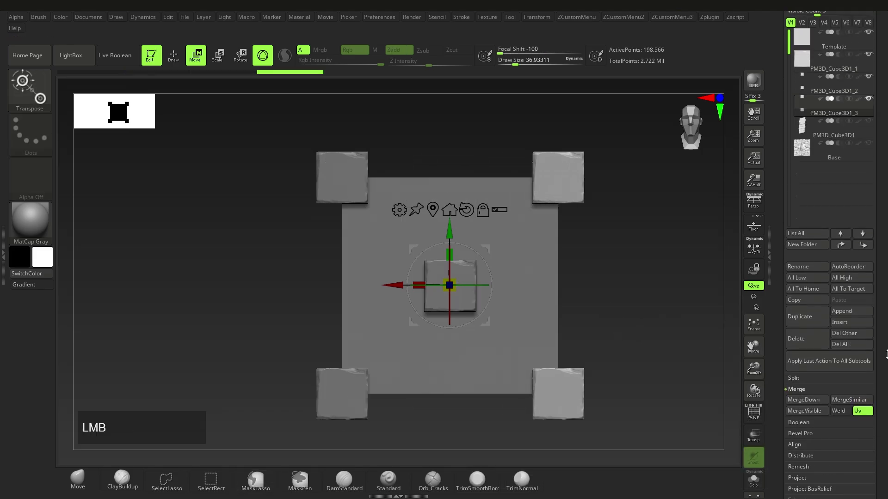
pyautogui.click(802, 88)
pyautogui.click(815, 401)
# Step: Duplicate the centre stone onto the template's left edge as a wide stone, and fit a narrower copy above it
pyautogui.keyDown('alt'); pyautogui.click(434, 273); pyautogui.keyUp('alt')
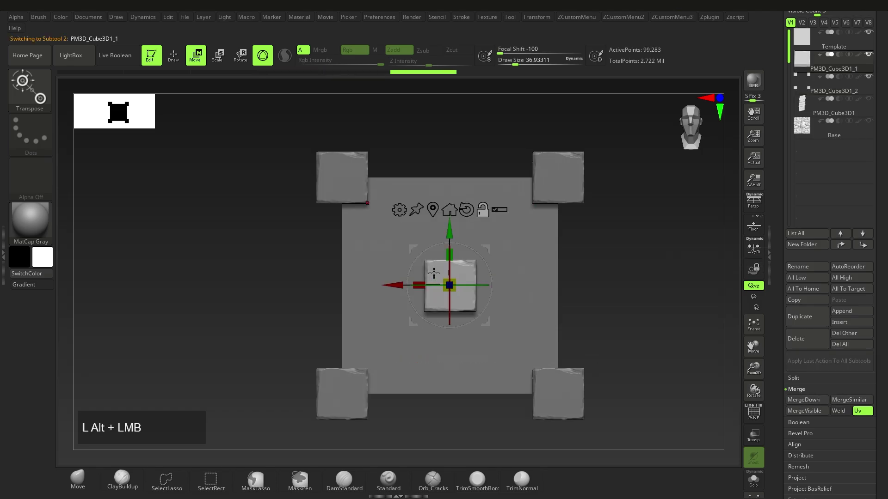
pyautogui.hotkey('ctrl', 'shift', 'd')
pyautogui.moveTo(391, 285); pyautogui.dragTo(295, 286)
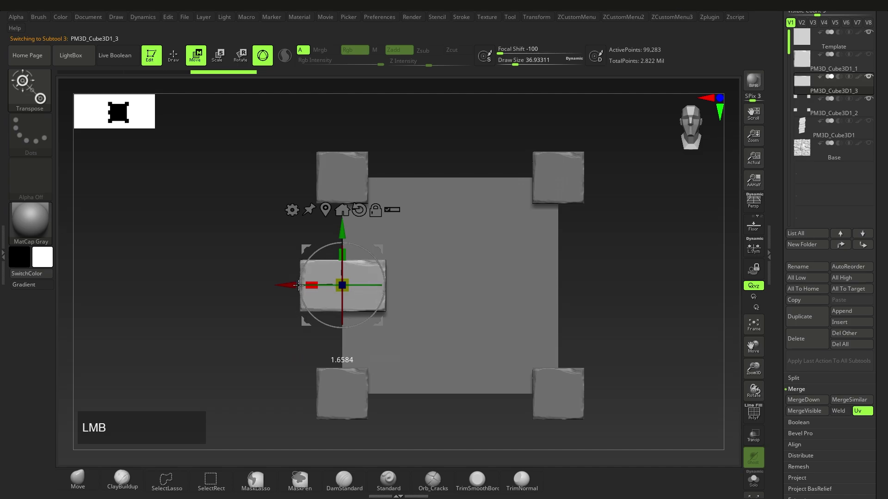
pyautogui.keyDown('ctrl'); pyautogui.moveTo(345, 230); pyautogui.dragTo(345, 175); pyautogui.keyUp('ctrl')
pyautogui.moveTo(313, 231); pyautogui.dragTo(322, 230)
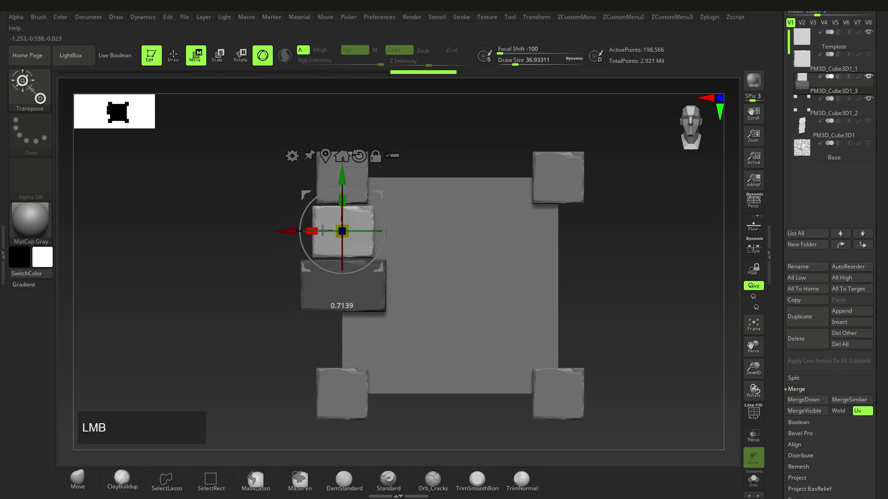
# Step: Clear the mask from the left-edge stones and open their DynaMesh settings
pyautogui.moveTo(324, 230)
pyautogui.keyDown('ctrl'); pyautogui.mouseDown(button='right')
pyautogui.moveTo(378, 269)
pyautogui.moveTo(333, 298)
pyautogui.mouseUp(button='right'); pyautogui.keyUp('ctrl')
pyautogui.press('q')
pyautogui.keyDown('ctrl'); pyautogui.moveTo(276, 272); pyautogui.dragTo(259, 287); pyautogui.keyUp('ctrl')
pyautogui.keyDown('ctrl'); pyautogui.moveTo(276, 271); pyautogui.dragTo(324, 277, button='right'); pyautogui.keyUp('ctrl')
pyautogui.hotkey('alt', 'q')
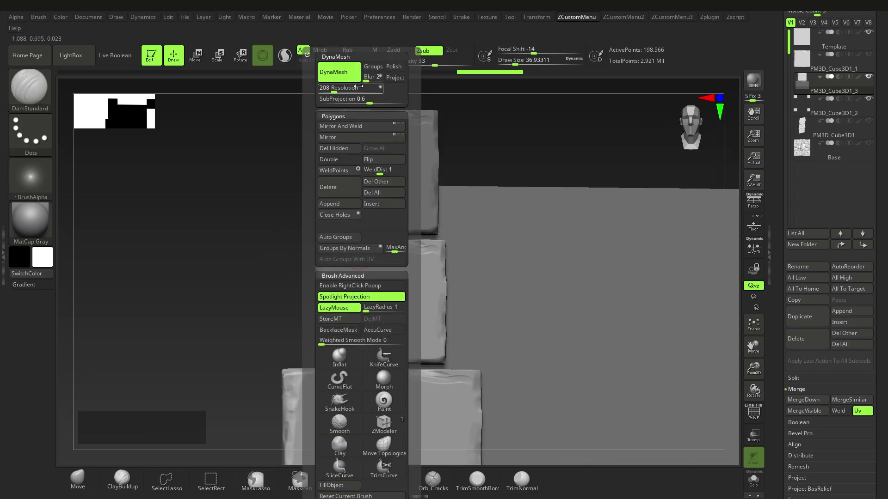
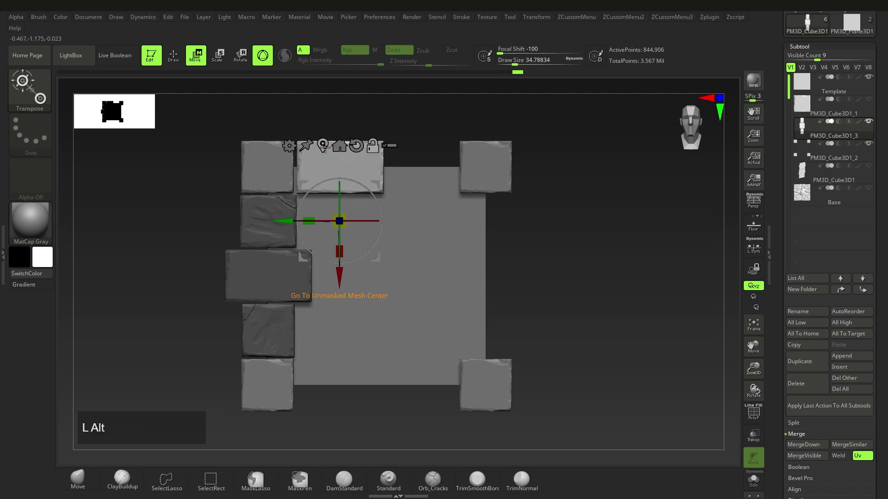
# Step: Adjust the unmasked stones to fit the top row between the corner stones
pyautogui.keyDown('ctrl'); pyautogui.moveTo(411, 120); pyautogui.dragTo(410, 152, button='right'); pyautogui.keyUp('ctrl')
pyautogui.moveTo(394, 205); pyautogui.dragTo(400, 205)
pyautogui.moveTo(370, 205); pyautogui.dragTo(374, 204)
pyautogui.press('q')
pyautogui.moveTo(374, 204)
pyautogui.keyDown('alt'); pyautogui.mouseDown(button='right')
pyautogui.moveTo(324, 214)
pyautogui.moveTo(342, 214)
pyautogui.mouseUp(button='right'); pyautogui.keyUp('alt')
# Step: Sculpt creases and surface wear across the two top-row stones with ClayBuildup, smoothing the strokes
pyautogui.hotkey('ctrl', 'shift', 'a')
pyautogui.press('1')
pyautogui.keyDown('alt'); pyautogui.moveTo(238, 183); pyautogui.dragTo(345, 224); pyautogui.keyUp('alt')
pyautogui.moveTo(252, 203)
pyautogui.keyDown('shift'); pyautogui.mouseDown()
pyautogui.moveTo(273, 210)
pyautogui.moveTo(287, 259)
pyautogui.mouseUp(); pyautogui.keyUp('shift')
pyautogui.press('2')
pyautogui.keyDown('alt'); pyautogui.moveTo(288, 173); pyautogui.dragTo(355, 172); pyautogui.keyUp('alt')
pyautogui.keyDown('alt'); pyautogui.moveTo(449, 172); pyautogui.dragTo(412, 205); pyautogui.keyUp('alt')
pyautogui.keyDown('shift'); pyautogui.moveTo(365, 180); pyautogui.dragTo(345, 189); pyautogui.keyUp('shift')
pyautogui.press('1')
pyautogui.moveTo(442, 187); pyautogui.dragTo(407, 214)
pyautogui.keyDown('shift'); pyautogui.moveTo(407, 208); pyautogui.dragTo(415, 196); pyautogui.keyUp('shift')
# Step: Duplicate the edge stones subtool and keep only the left column in the copy
pyautogui.moveTo(412, 198)
pyautogui.keyDown('alt'); pyautogui.mouseDown(button='right')
pyautogui.moveTo(341, 297)
pyautogui.moveTo(242, 249)
pyautogui.mouseUp(button='right'); pyautogui.keyUp('alt')
pyautogui.keyDown('ctrl'); pyautogui.keyDown('shift'); pyautogui.click(242, 250); pyautogui.keyUp('shift'); pyautogui.keyUp('ctrl')
pyautogui.keyDown('ctrl'); pyautogui.keyDown('shift'); pyautogui.click(539, 260); pyautogui.keyUp('shift'); pyautogui.keyUp('ctrl')
pyautogui.hotkey('ctrl', 'shift', 'd')
pyautogui.keyDown('ctrl'); pyautogui.keyDown('shift'); pyautogui.moveTo(148, 213); pyautogui.dragTo(247, 330); pyautogui.keyUp('shift'); pyautogui.keyUp('ctrl')
pyautogui.hotkey('ctrl', 'shift', 'a')
pyautogui.press('space')
pyautogui.click(162, 149)
# Step: Offset the copied stone column horizontally onto the template's right edge and clear its mask
pyautogui.moveTo(882, 407); pyautogui.dragTo(882, 237)
pyautogui.moveTo(830, 404)
pyautogui.mouseDown()
pyautogui.moveTo(882, 405)
pyautogui.moveTo(870, 404)
pyautogui.mouseUp()
pyautogui.press('q')
pyautogui.keyDown('alt'); pyautogui.moveTo(509, 321); pyautogui.dragTo(521, 327, button='right'); pyautogui.keyUp('alt')
pyautogui.keyDown('ctrl'); pyautogui.moveTo(557, 181); pyautogui.dragTo(578, 199); pyautogui.keyUp('ctrl')
pyautogui.moveTo(596, 278)
pyautogui.mouseDown(button='right')
pyautogui.moveTo(503, 279)
pyautogui.moveTo(511, 289)
pyautogui.mouseUp(button='right')
pyautogui.hotkey('ctrl', 'z')
pyautogui.hotkey('ctrl', 'z')
pyautogui.hotkey('ctrl', 'shift', 'z')
# Step: Duplicate the edge stones, keep only the two top-row stones in the copy, and offset them to the bottom edge
pyautogui.keyDown('alt'); pyautogui.click(359, 157); pyautogui.keyUp('alt')
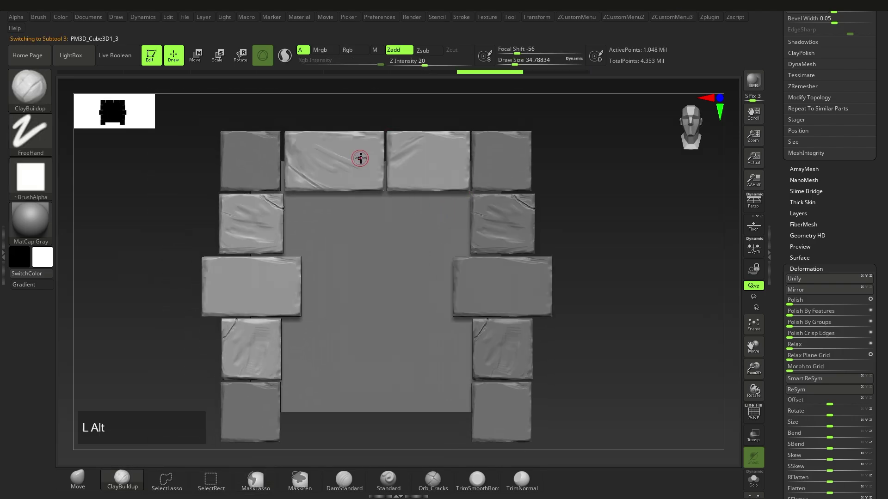
pyautogui.hotkey('ctrl', 'shift', 'd')
pyautogui.keyDown('ctrl'); pyautogui.keyDown('shift'); pyautogui.moveTo(336, 125); pyautogui.dragTo(412, 141); pyautogui.keyUp('shift'); pyautogui.keyUp('ctrl')
pyautogui.hotkey('ctrl', 'shift', 'a')
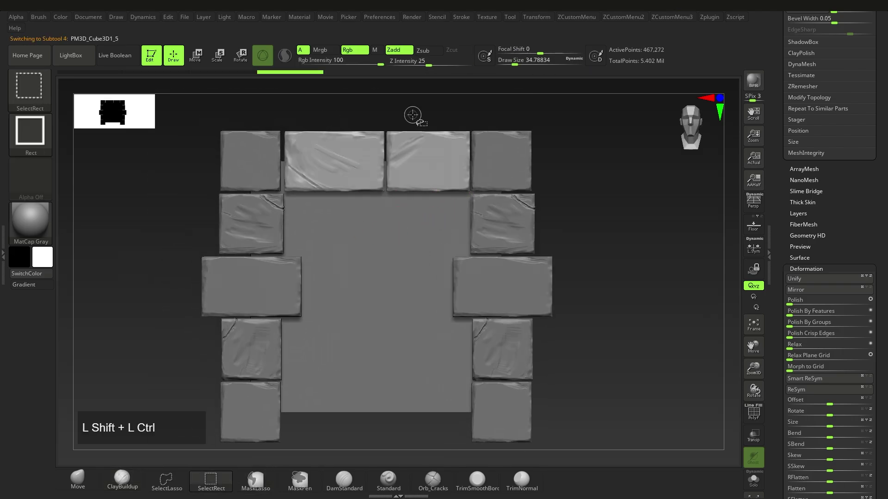
pyautogui.hotkey('ctrl', 'a')
pyautogui.hotkey('ctrl', 'z')
pyautogui.press('1')
pyautogui.click(381, 148)
pyautogui.keyDown('alt'); pyautogui.moveTo(365, 257); pyautogui.dragTo(362, 238, button='right'); pyautogui.keyUp('alt')
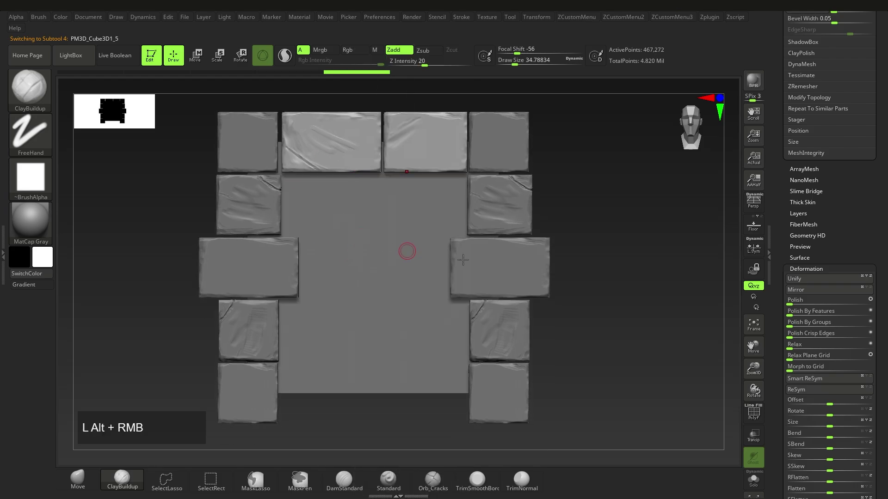
pyautogui.moveTo(836, 377); pyautogui.dragTo(881, 382)
pyautogui.keyDown('alt'); pyautogui.moveTo(492, 335); pyautogui.dragTo(503, 333, button='right'); pyautogui.keyUp('alt')
# Step: Merge the four border stone subtools, starting from PM3D_Cube3D1_3, into one subtool
pyautogui.moveTo(883, 152); pyautogui.dragTo(884, 481)
pyautogui.moveTo(883, 77); pyautogui.dragTo(883, 481)
pyautogui.click(814, 114)
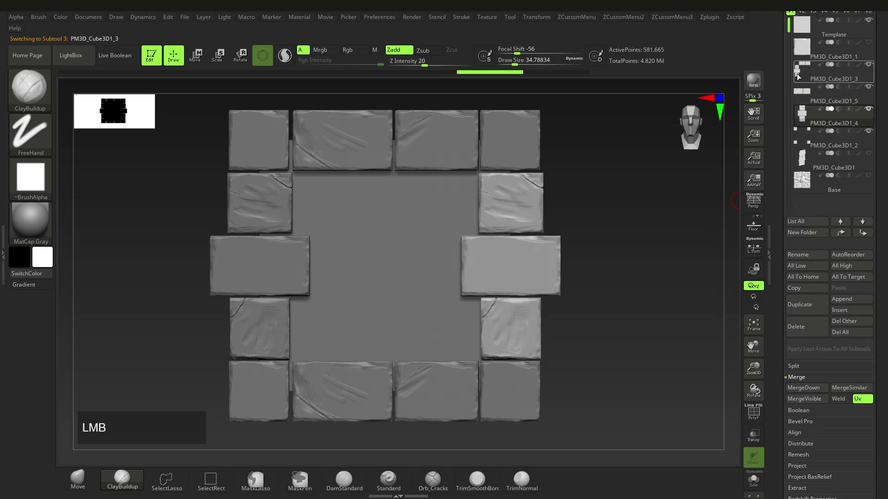
pyautogui.click(814, 71)
pyautogui.click(815, 388)
pyautogui.click(814, 388)
pyautogui.click(815, 388)
# Step: Place and resize stones to fill the middle row between the two wide edge stones
pyautogui.click(813, 106)
pyautogui.press('w')
pyautogui.moveTo(332, 265); pyautogui.dragTo(443, 231)
pyautogui.moveTo(448, 265); pyautogui.dragTo(459, 265)
pyautogui.moveTo(481, 265); pyautogui.dragTo(484, 266)
# Step: Copy stones into the row below the middle and adjust their widths until three fill the gap
pyautogui.keyDown('ctrl'); pyautogui.moveTo(461, 229); pyautogui.dragTo(376, 291); pyautogui.keyUp('ctrl')
pyautogui.keyDown('ctrl'); pyautogui.moveTo(393, 327); pyautogui.dragTo(477, 327); pyautogui.keyUp('ctrl')
pyautogui.moveTo(450, 328)
pyautogui.mouseDown()
pyautogui.moveTo(431, 328)
pyautogui.moveTo(459, 327)
pyautogui.mouseUp()
pyautogui.keyDown('ctrl'); pyautogui.moveTo(458, 328); pyautogui.dragTo(505, 327); pyautogui.keyUp('ctrl')
pyautogui.moveTo(481, 328); pyautogui.dragTo(511, 328)
# Step: Copy stones into the row above the middle and adjust their widths until three fill the gap
pyautogui.keyDown('ctrl'); pyautogui.moveTo(495, 292); pyautogui.dragTo(369, 166); pyautogui.keyUp('ctrl')
pyautogui.moveTo(361, 202); pyautogui.dragTo(375, 202)
pyautogui.moveTo(382, 201); pyautogui.dragTo(353, 201)
pyautogui.hotkey('ctrl', 'z')
pyautogui.hotkey('ctrl', 'z')
pyautogui.moveTo(383, 201); pyautogui.dragTo(385, 201)
pyautogui.keyDown('ctrl'); pyautogui.moveTo(384, 200); pyautogui.dragTo(495, 201); pyautogui.keyUp('ctrl')
pyautogui.moveTo(473, 201)
pyautogui.mouseDown()
pyautogui.moveTo(457, 201)
pyautogui.moveTo(511, 201)
pyautogui.moveTo(491, 202)
pyautogui.mouseUp()
pyautogui.press('q')
pyautogui.rightClick(451, 310)
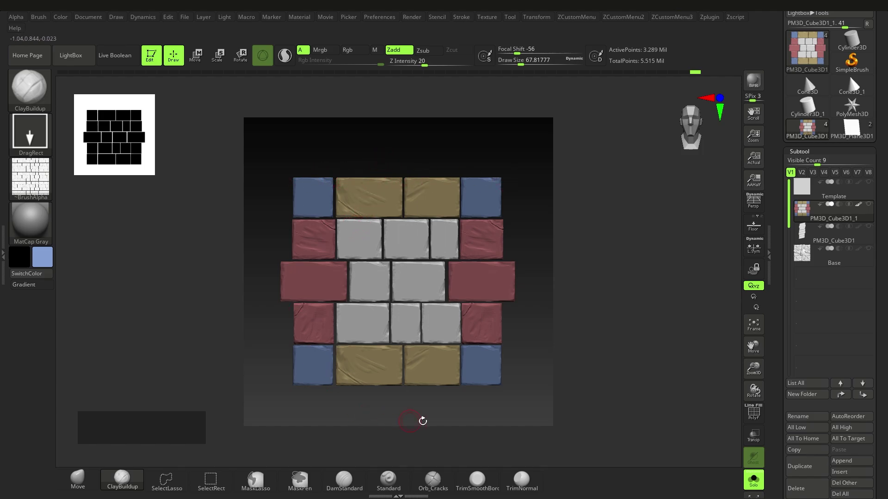
pyautogui.moveTo(357, 375); pyautogui.dragTo(404, 373, button='right')
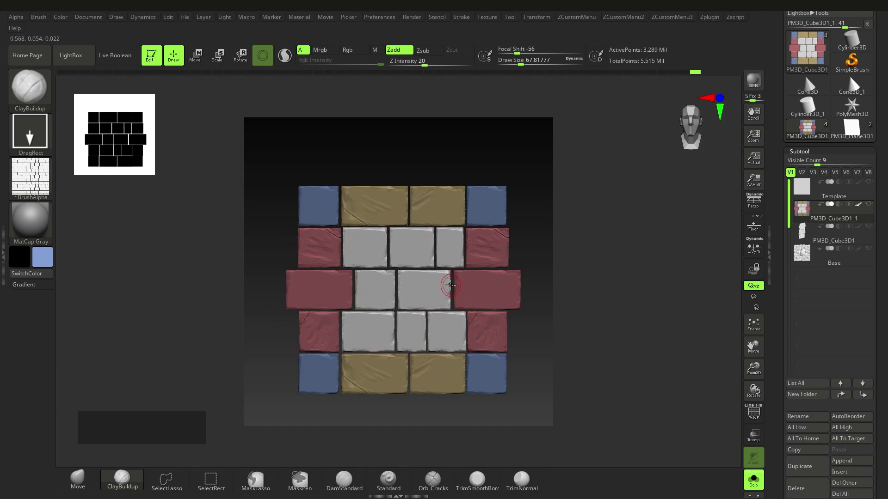
pyautogui.moveTo(425, 324); pyautogui.dragTo(423, 300, button='right')
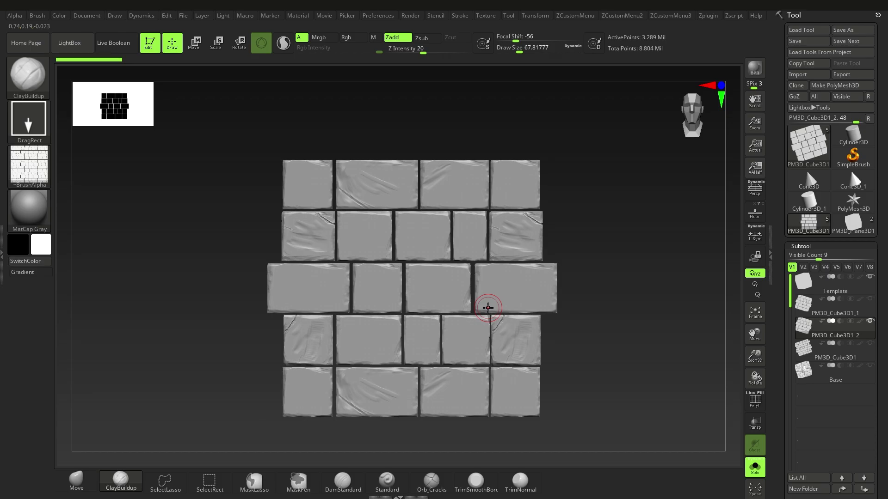
pyautogui.moveTo(479, 308)
pyautogui.keyDown('alt'); pyautogui.mouseDown(button='right')
pyautogui.moveTo(479, 297)
pyautogui.moveTo(453, 282)
pyautogui.moveTo(429, 299)
pyautogui.mouseUp(button='right'); pyautogui.keyUp('alt')
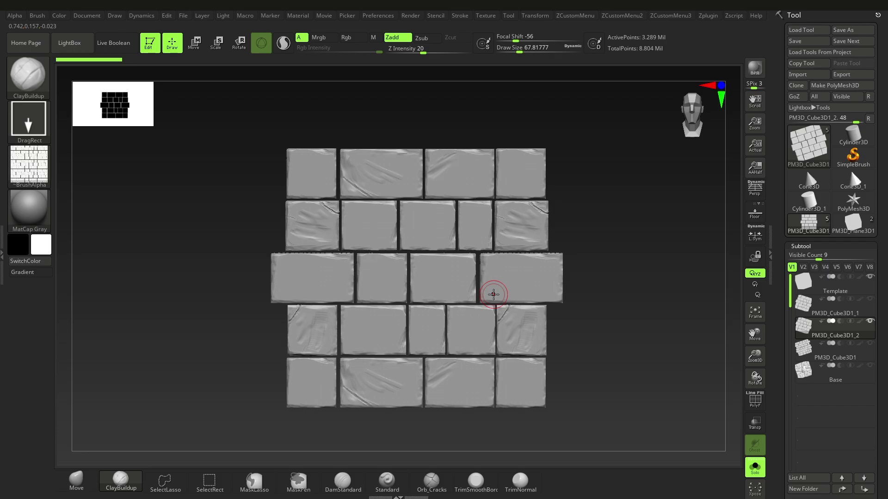
pyautogui.moveTo(451, 297)
pyautogui.mouseDown(button='right')
pyautogui.moveTo(458, 281)
pyautogui.moveTo(447, 294)
pyautogui.mouseUp(button='right')
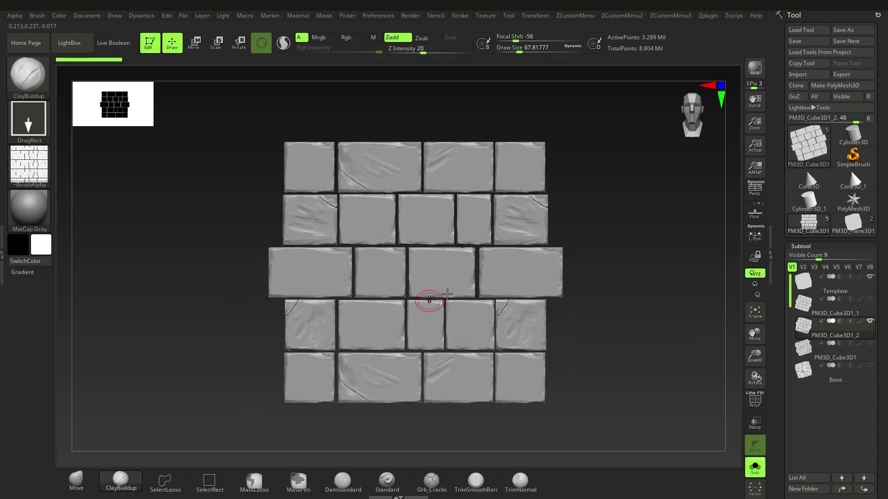
# Step: Pre-process the merged stone wall subtool PM3D_Cube3D1_2 with Decimation Master
pyautogui.click(708, 15)
pyautogui.click(729, 121)
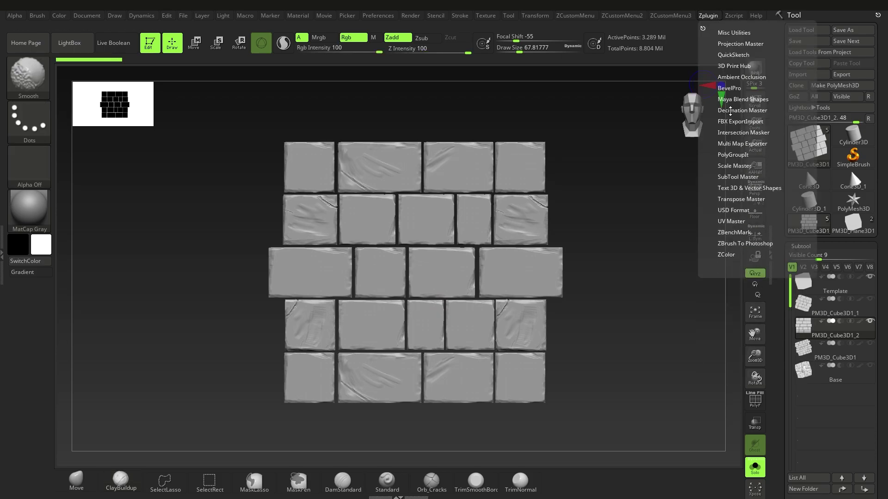
pyautogui.click(730, 110)
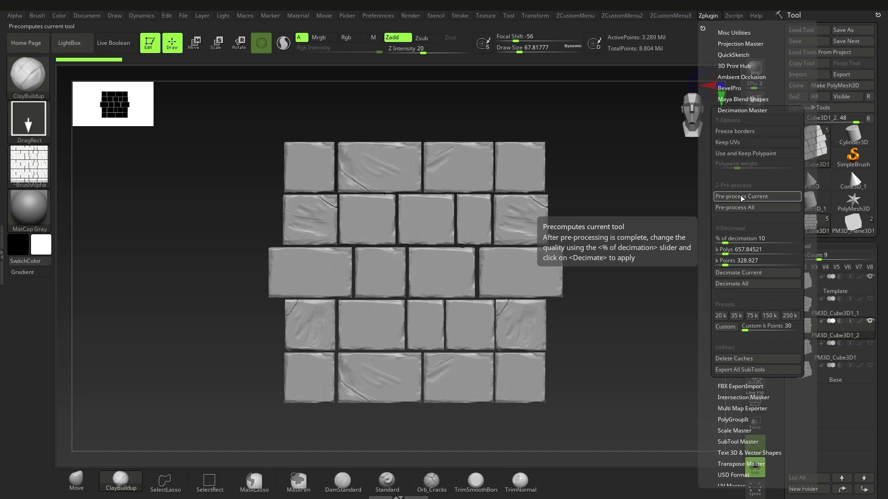
pyautogui.click(715, 17)
pyautogui.click(755, 197)
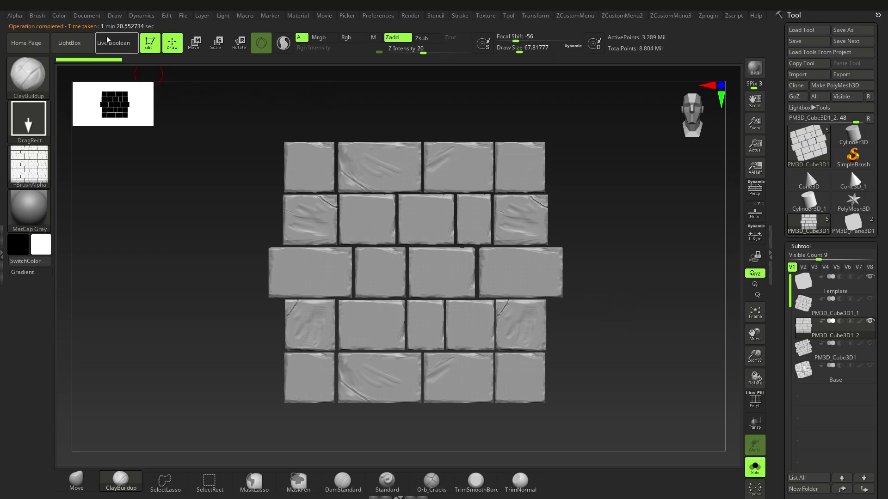
# Step: Examine the stone wall's mesh density up close with the polyframe shown, checking the lower-right cracked stone and its neighbours
pyautogui.keyDown('ctrl'); pyautogui.moveTo(545, 291); pyautogui.dragTo(587, 225, button='right'); pyautogui.keyUp('ctrl')
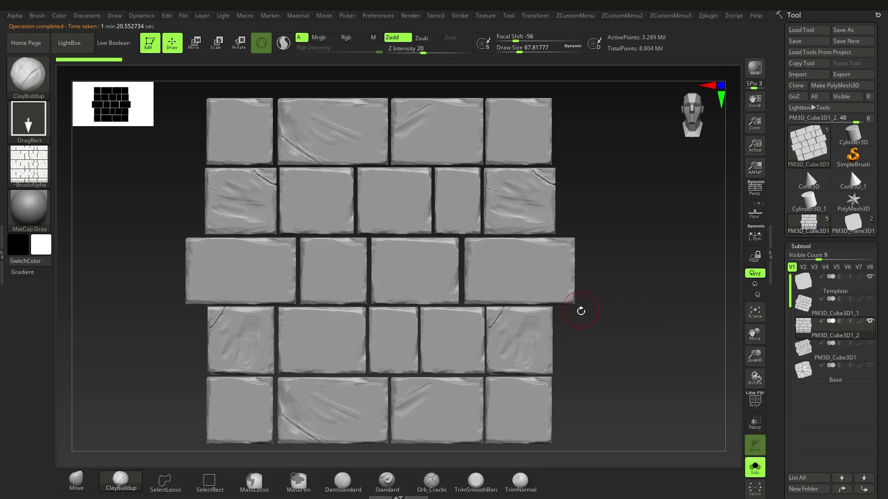
pyautogui.moveTo(808, 290)
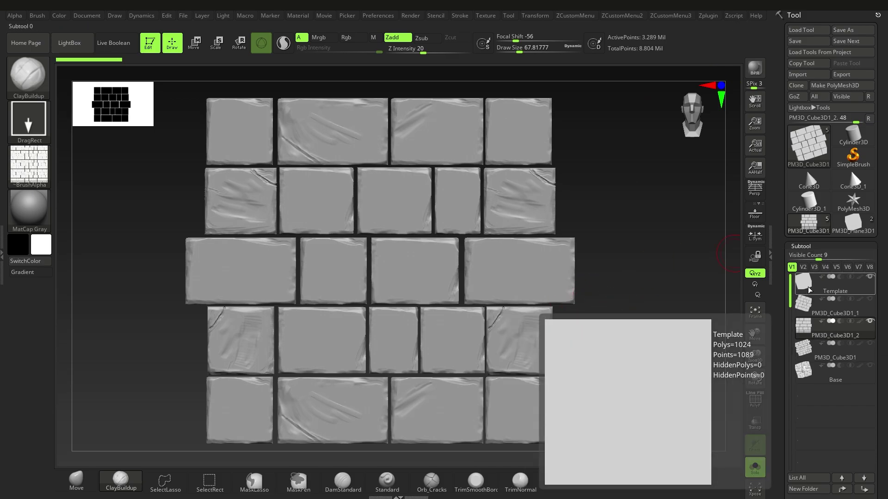
pyautogui.moveTo(808, 341)
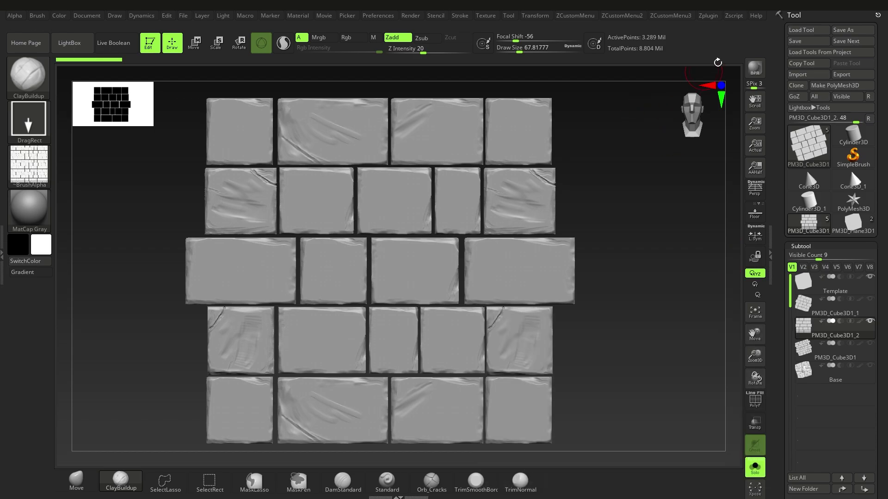
pyautogui.click(708, 15)
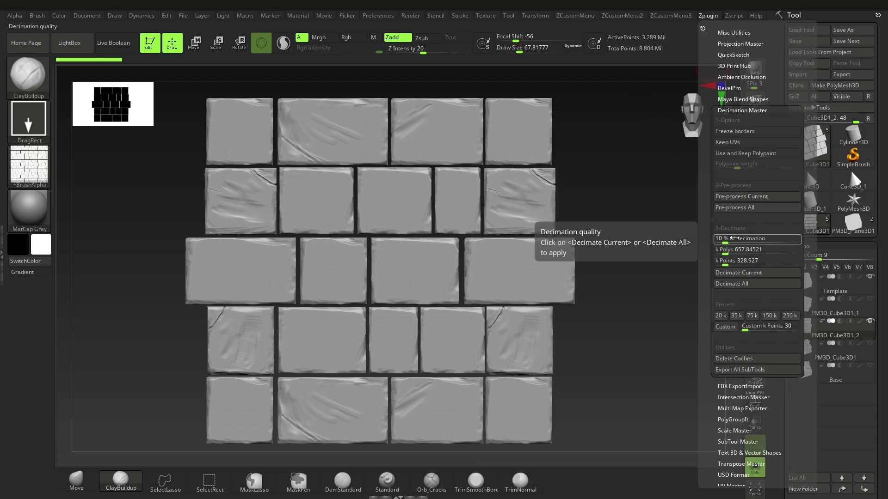
pyautogui.keyDown('ctrl'); pyautogui.moveTo(500, 319); pyautogui.dragTo(539, 341, button='right'); pyautogui.keyUp('ctrl')
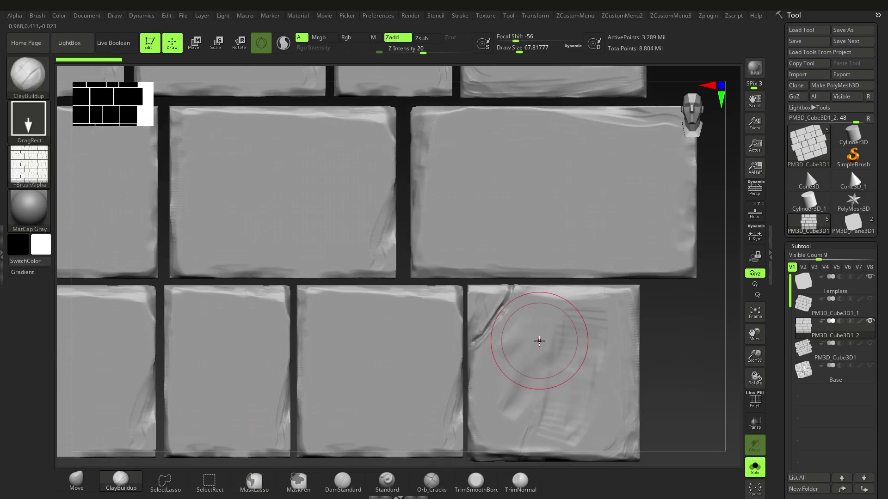
pyautogui.hotkey('shift', 'f')
pyautogui.scroll(5, 467, 305)
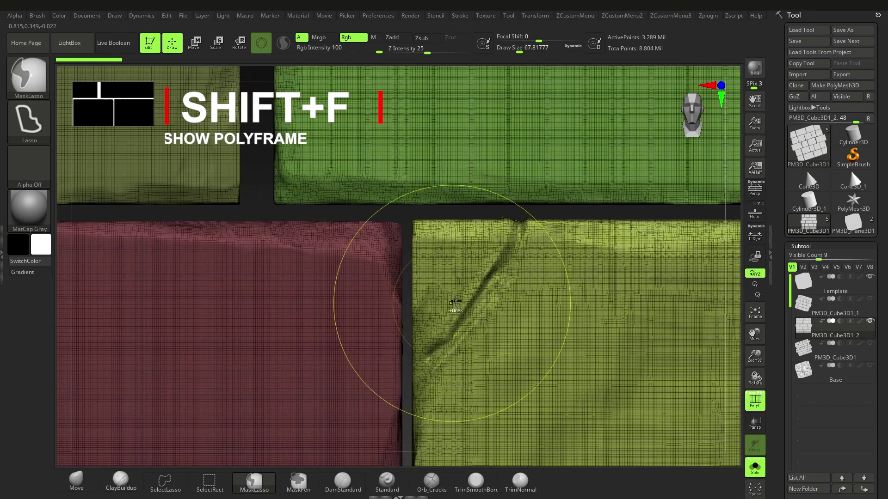
pyautogui.press('shift')
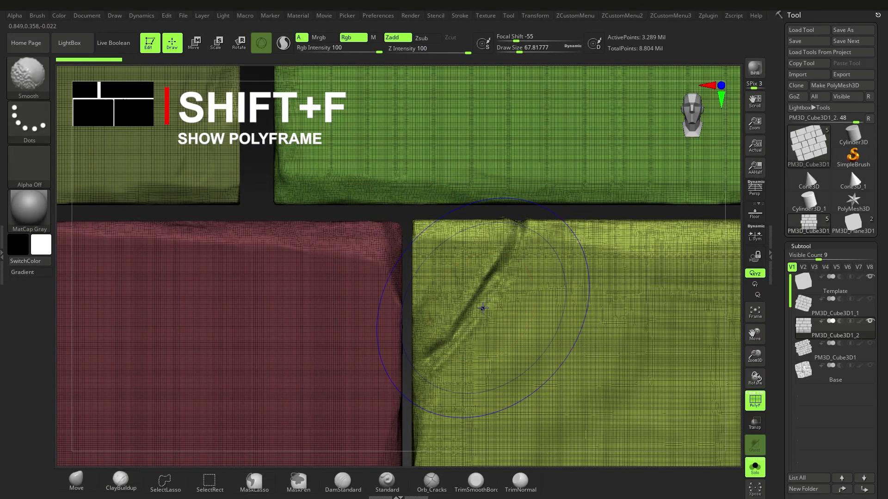
pyautogui.hotkey('shift', 'f')
pyautogui.keyDown('ctrl'); pyautogui.moveTo(547, 319); pyautogui.dragTo(473, 305, button='right'); pyautogui.keyUp('ctrl')
pyautogui.scroll(-4, 531, 283)
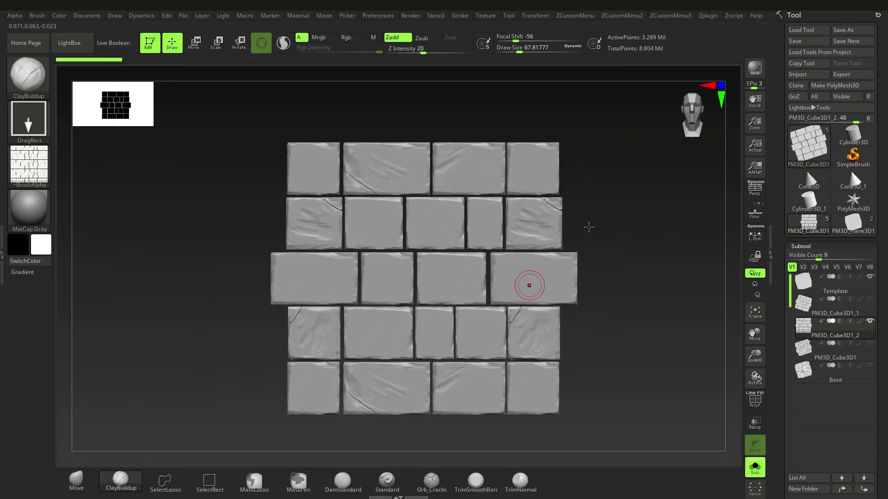
# Step: Decimate the current stone wall subtool to 10 % with Decimation Master and check that the stone detail holds up
pyautogui.click(707, 16)
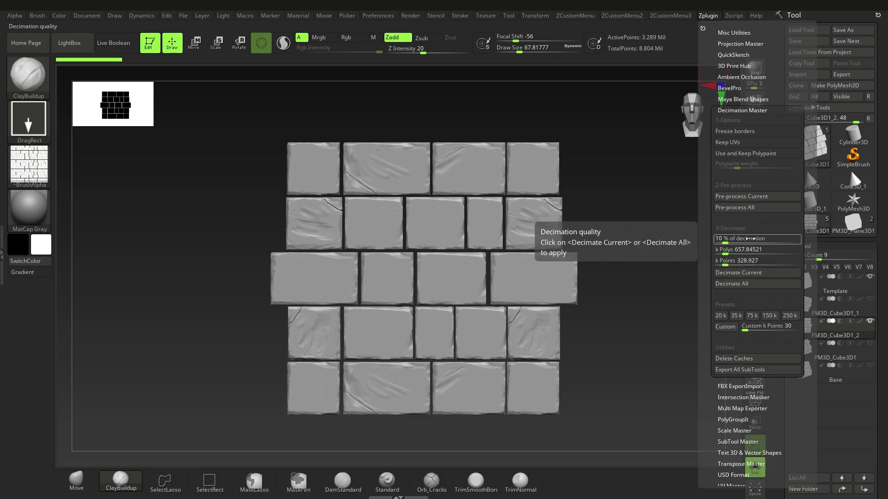
pyautogui.click(752, 274)
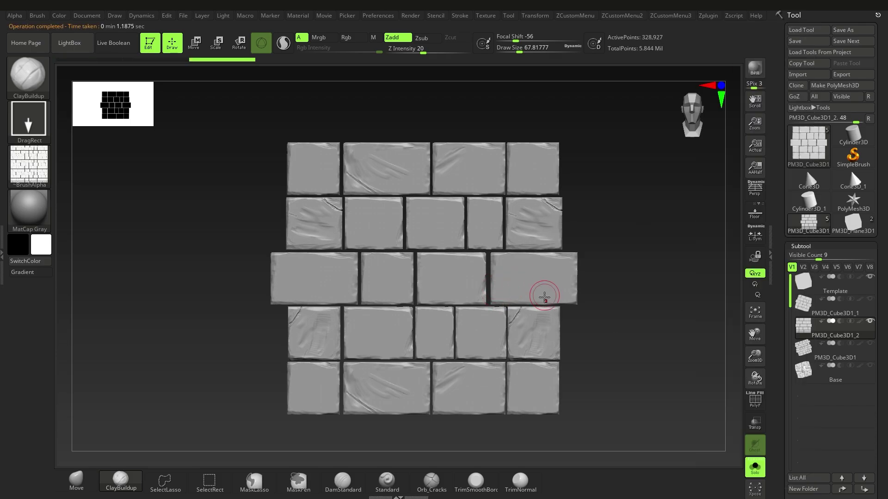
pyautogui.keyDown('ctrl'); pyautogui.moveTo(515, 295); pyautogui.dragTo(557, 321, button='right'); pyautogui.keyUp('ctrl')
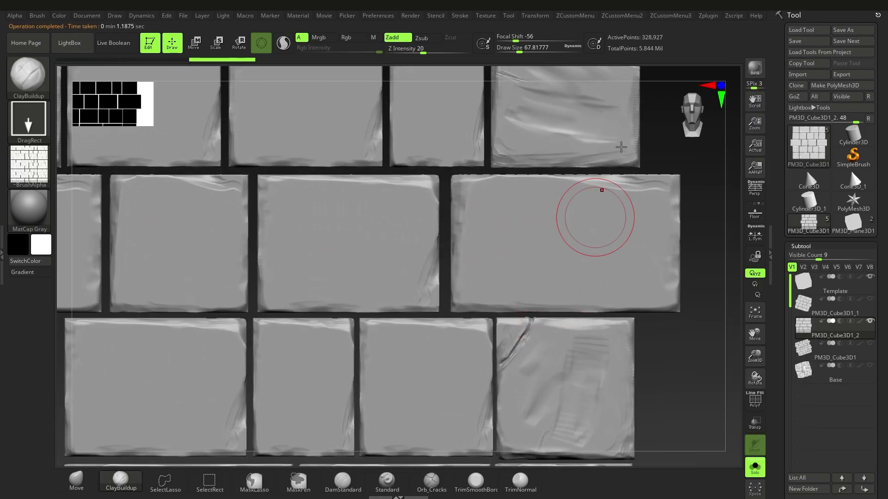
pyautogui.press('f')
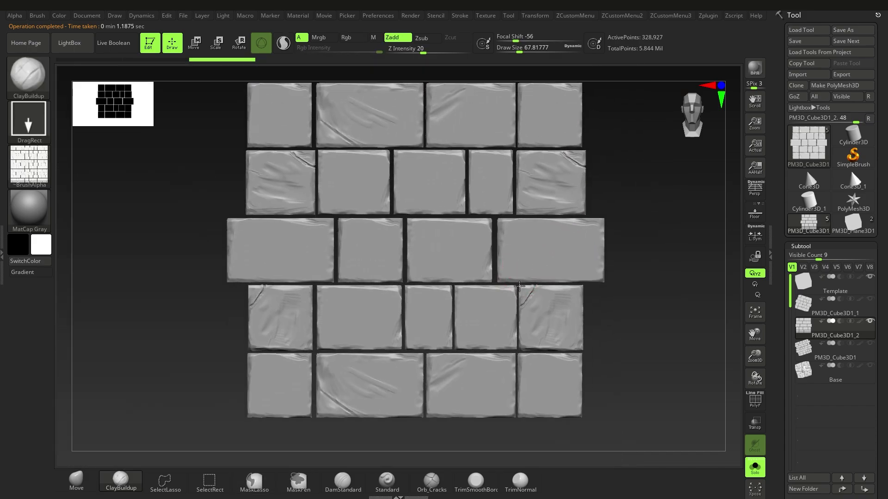
# Step: Rename the Template subtool to Bricks_low
pyautogui.click(809, 291)
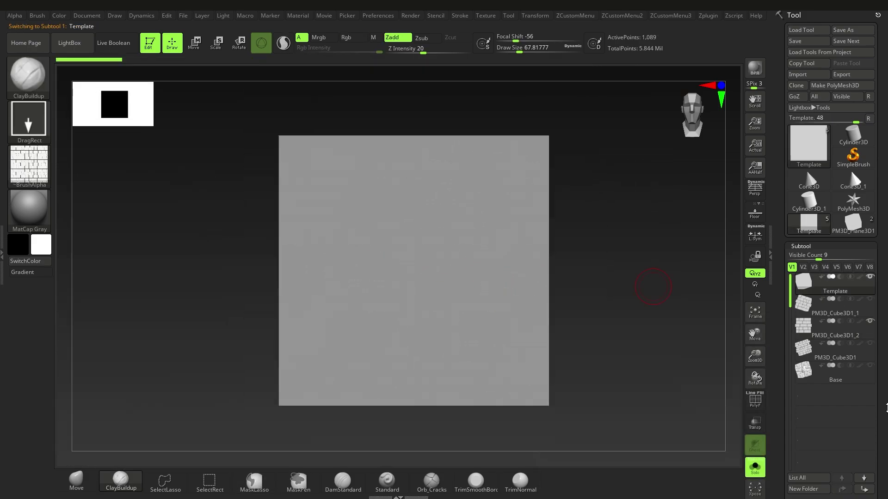
pyautogui.scroll(-5, 832, 277)
pyautogui.click(798, 346)
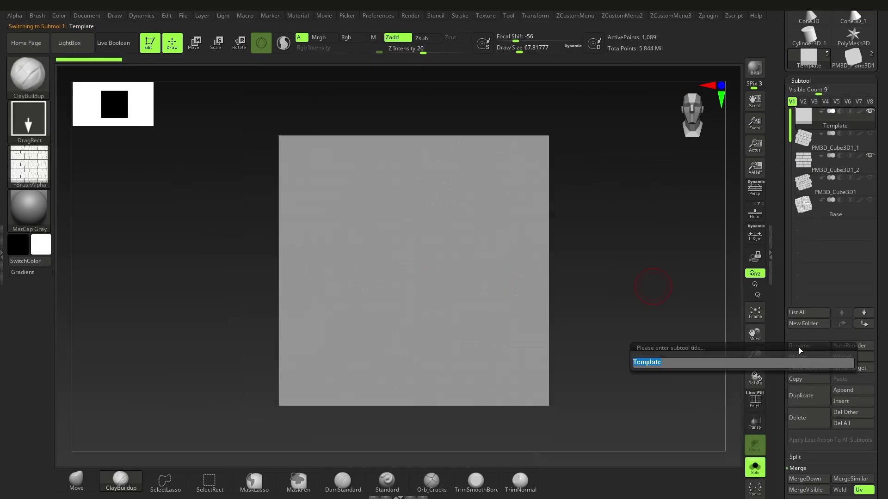
pyautogui.write('Bricks_low')
pyautogui.press('Return')
# Step: Rename the decimated stone wall subtool PM3D_Cube3D1_2 to Bricks_high
pyautogui.press('Down')
pyautogui.press('Down')
pyautogui.click(807, 348)
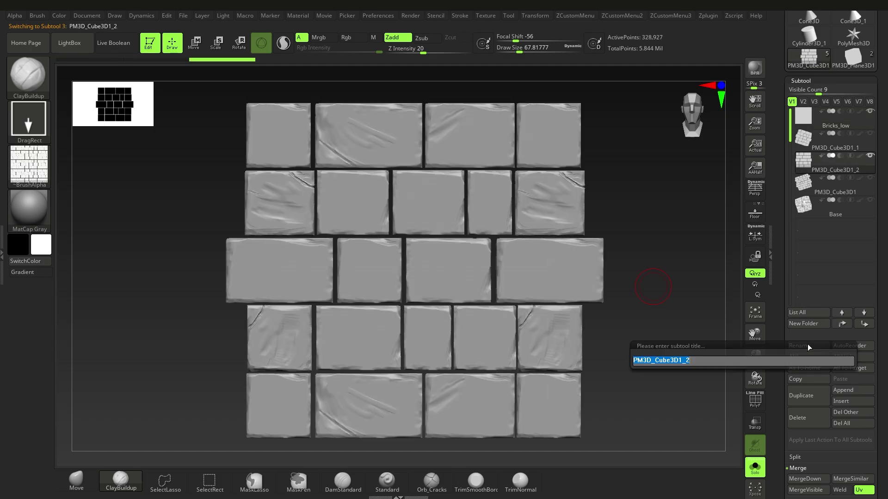
pyautogui.write('Bricks_High')
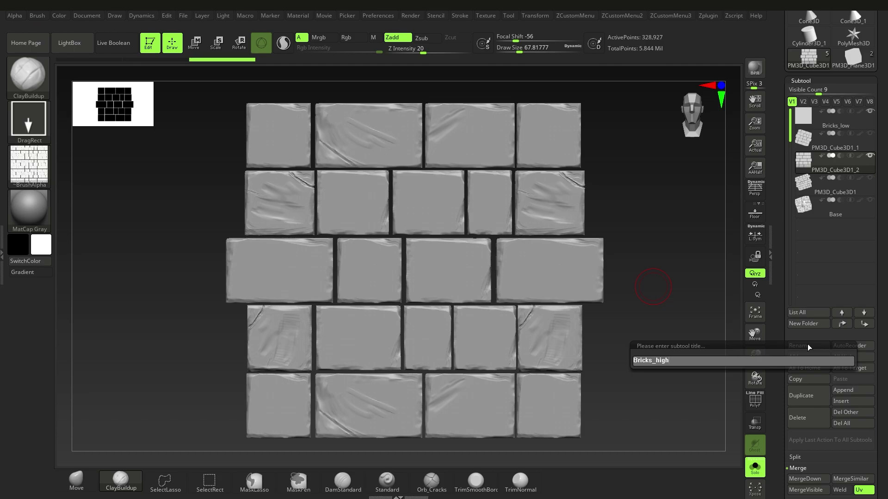
pyautogui.press('Return')
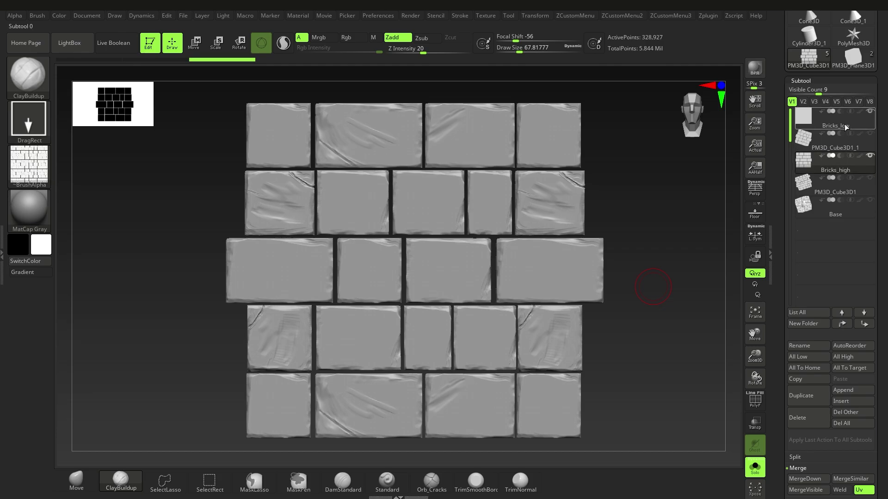
# Step: Check the UV layout of the Bricks_low plane by flattening it in UV Master, and unflatten it again
pyautogui.keyDown('ctrl'); pyautogui.moveTo(591, 257); pyautogui.dragTo(515, 291, button='right'); pyautogui.keyUp('ctrl')
pyautogui.moveTo(886, 201); pyautogui.dragTo(874, 232)
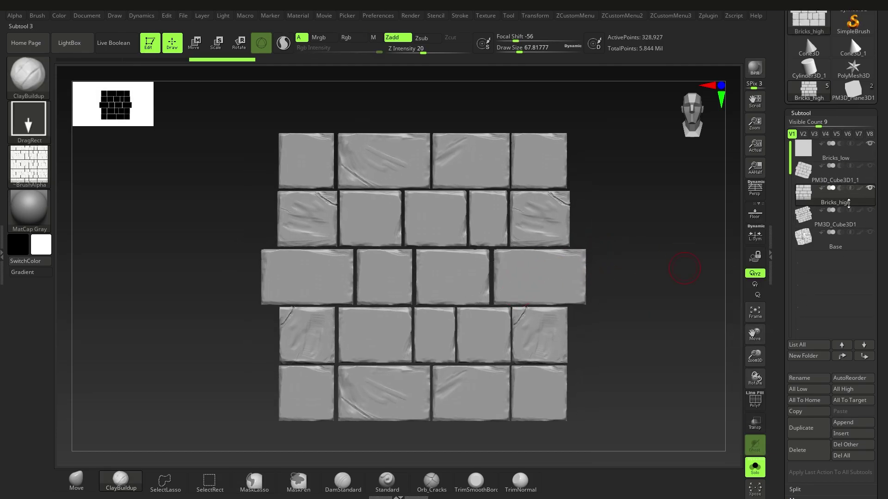
pyautogui.click(845, 153)
pyautogui.moveTo(468, 281)
pyautogui.keyDown('ctrl'); pyautogui.mouseDown(button='right')
pyautogui.moveTo(451, 287)
pyautogui.moveTo(454, 270)
pyautogui.moveTo(461, 278)
pyautogui.mouseUp(button='right'); pyautogui.keyUp('ctrl')
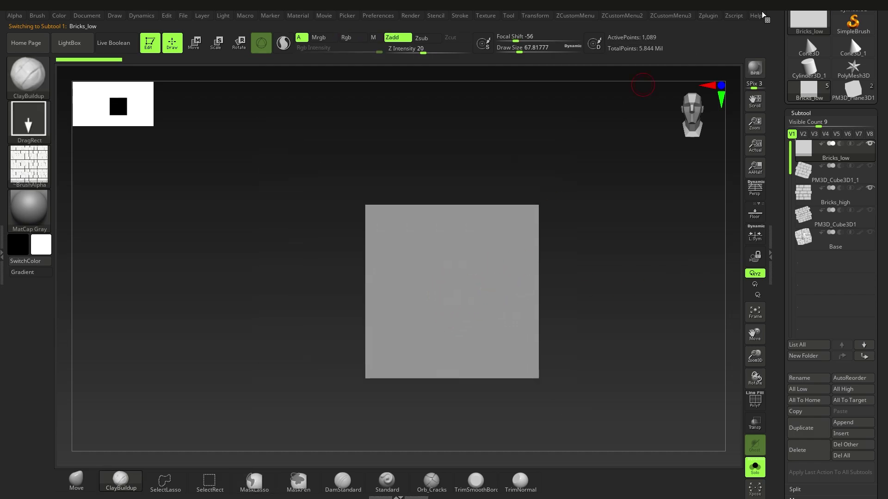
pyautogui.click(708, 16)
pyautogui.press('shift')
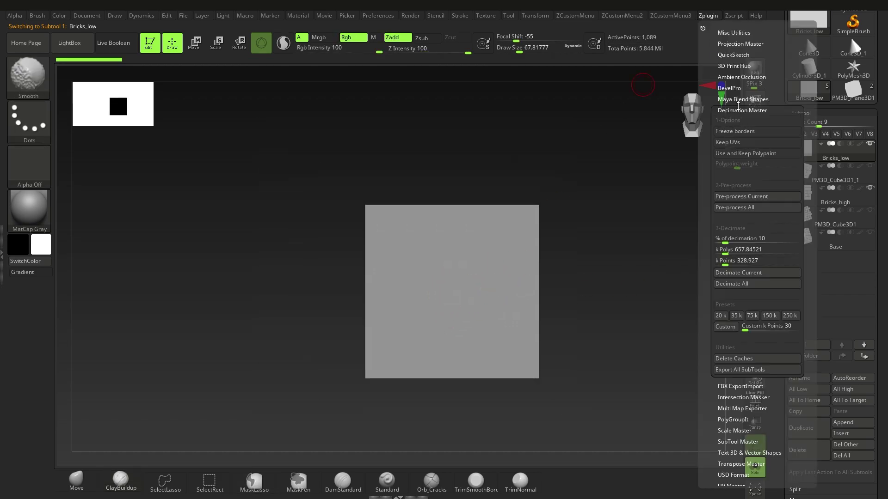
pyautogui.keyDown('shift'); pyautogui.click(739, 110); pyautogui.keyUp('shift')
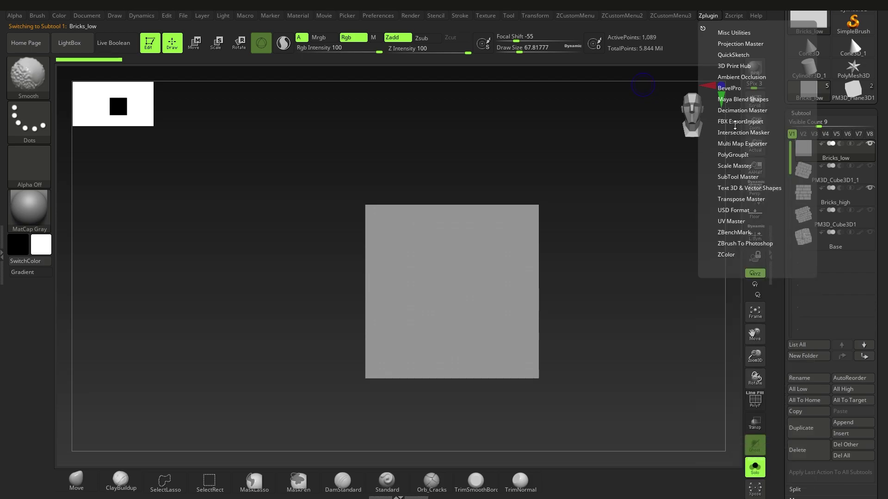
pyautogui.keyDown('shift'); pyautogui.click(731, 221); pyautogui.keyUp('shift')
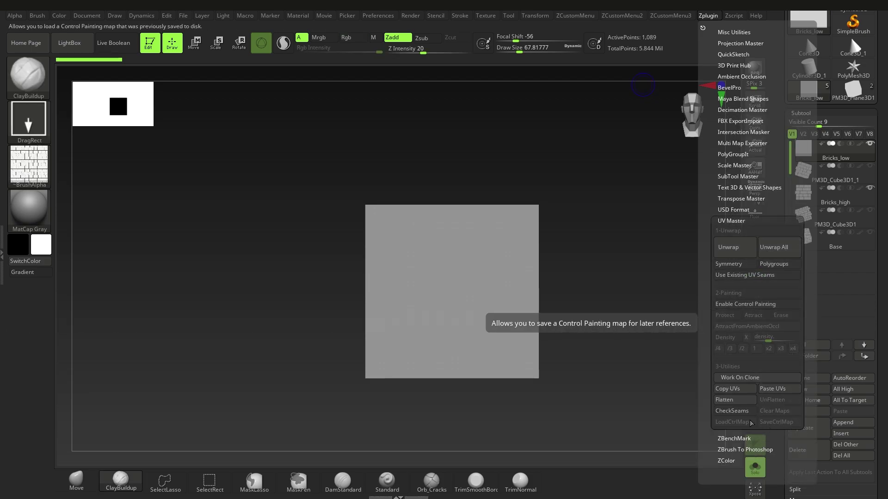
pyautogui.click(740, 401)
pyautogui.moveTo(484, 292)
pyautogui.keyDown('ctrl'); pyautogui.mouseDown(button='right')
pyautogui.moveTo(423, 281)
pyautogui.moveTo(426, 309)
pyautogui.mouseUp(button='right'); pyautogui.keyUp('ctrl')
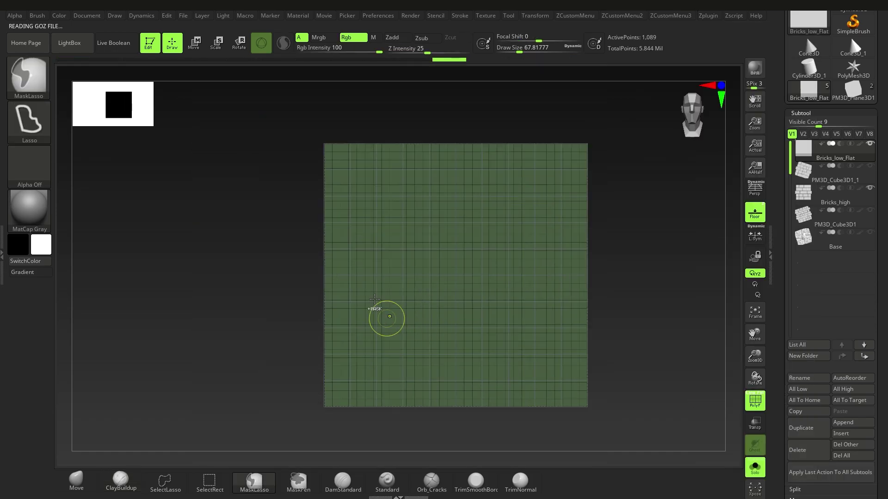
pyautogui.click(712, 17)
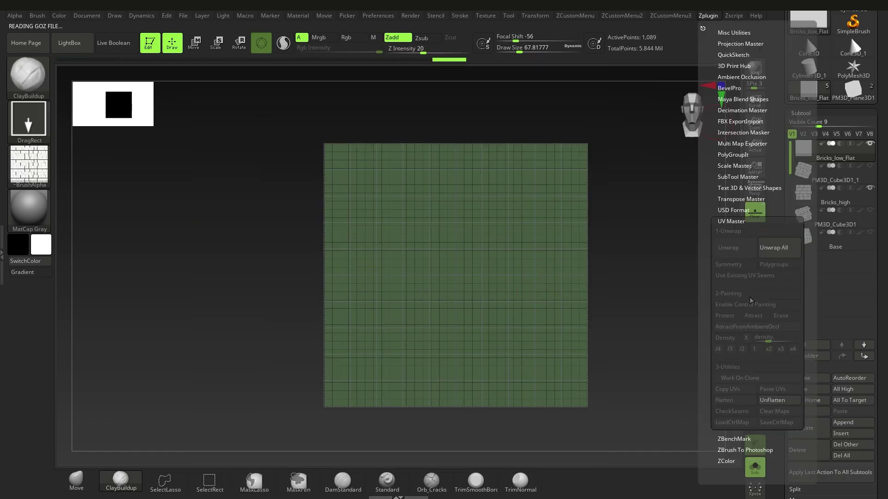
pyautogui.click(770, 400)
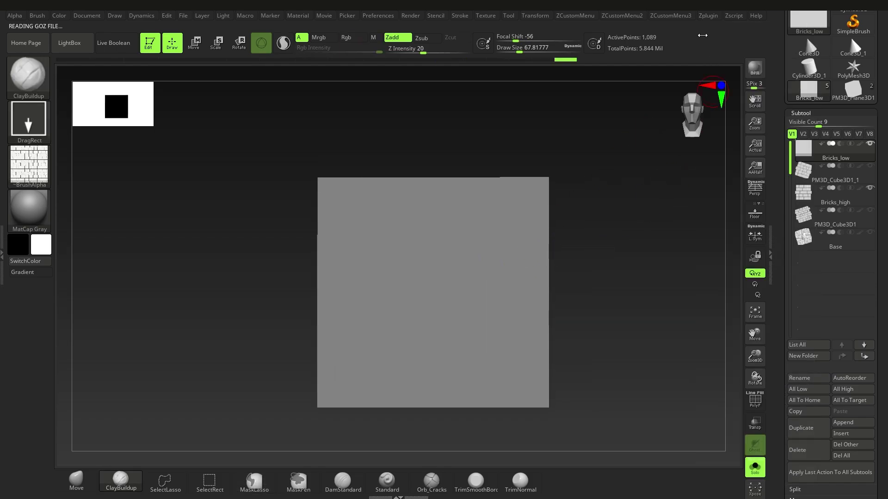
# Step: Export the visible subtools with FBX ExportImport into the Marmoset folder as Bricks_Combined.fbx
pyautogui.click(707, 17)
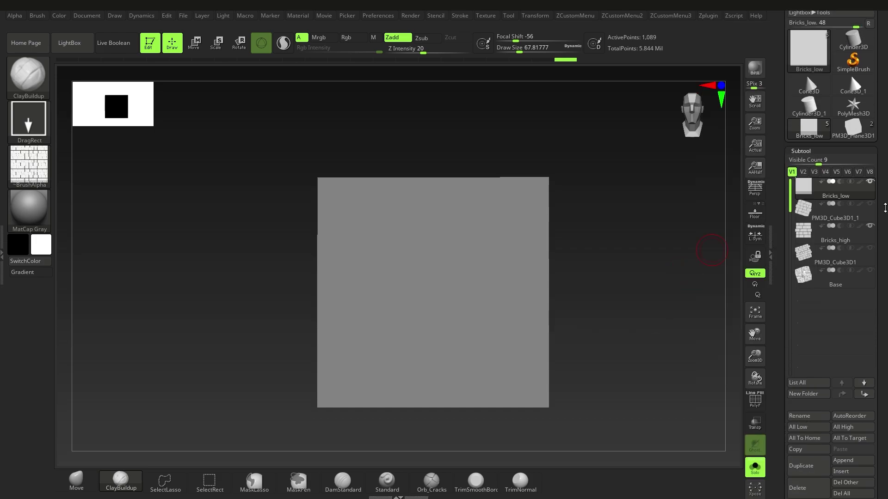
pyautogui.click(709, 17)
pyautogui.press('shift')
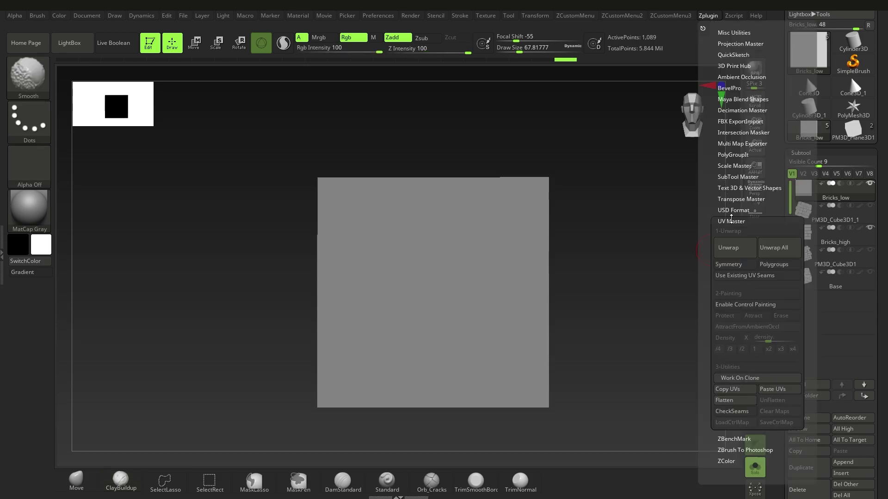
pyautogui.click(732, 122)
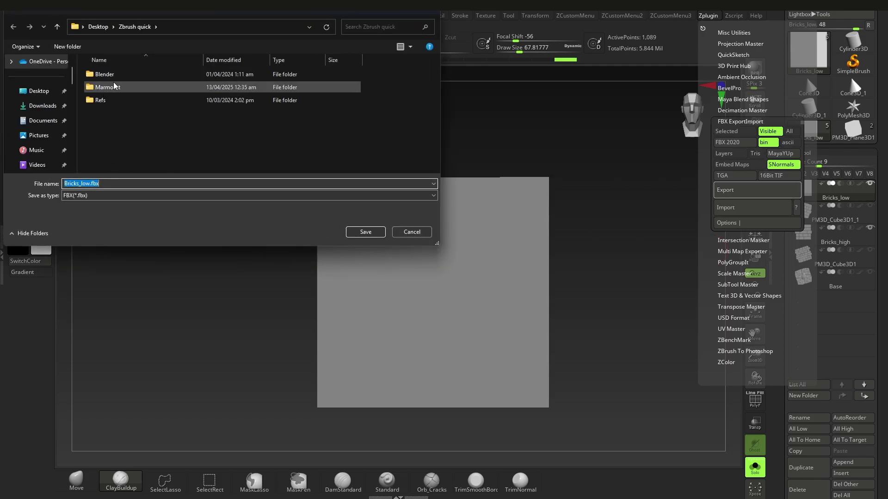
pyautogui.doubleClick(115, 86)
pyautogui.moveTo(156, 199); pyautogui.dragTo(87, 201)
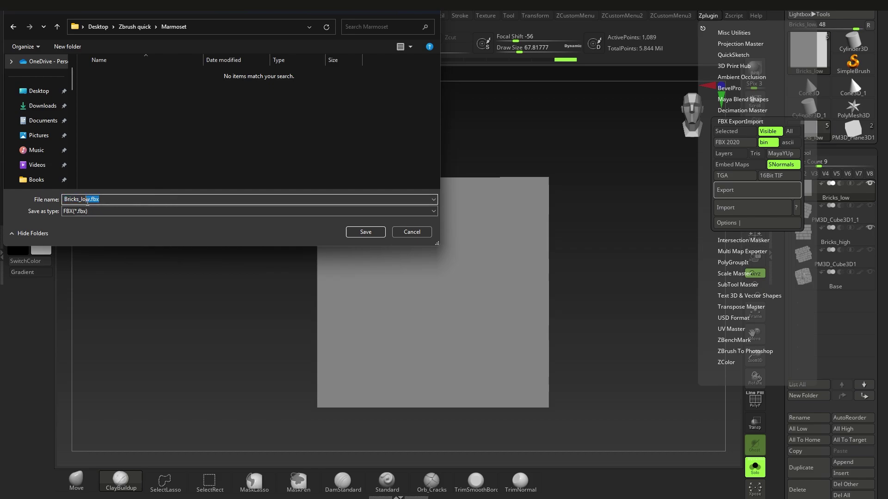
pyautogui.write('C')
pyautogui.press('Return')
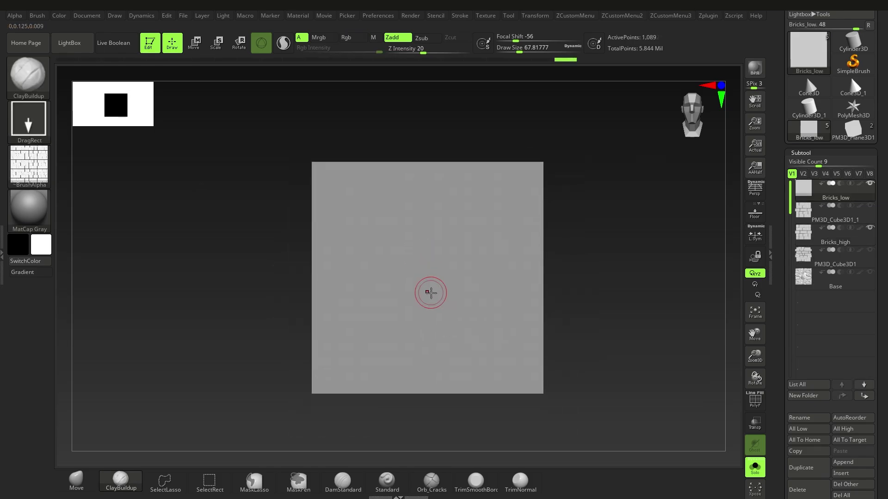
# Step: Switch to Marmoset Toolbag and add a bake project to the scene
pyautogui.press('super')
pyautogui.click(300, 488)
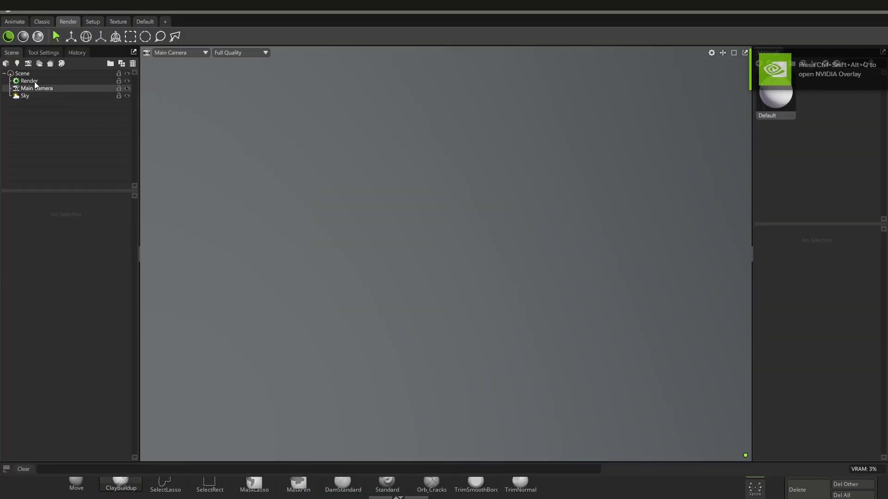
pyautogui.click(51, 65)
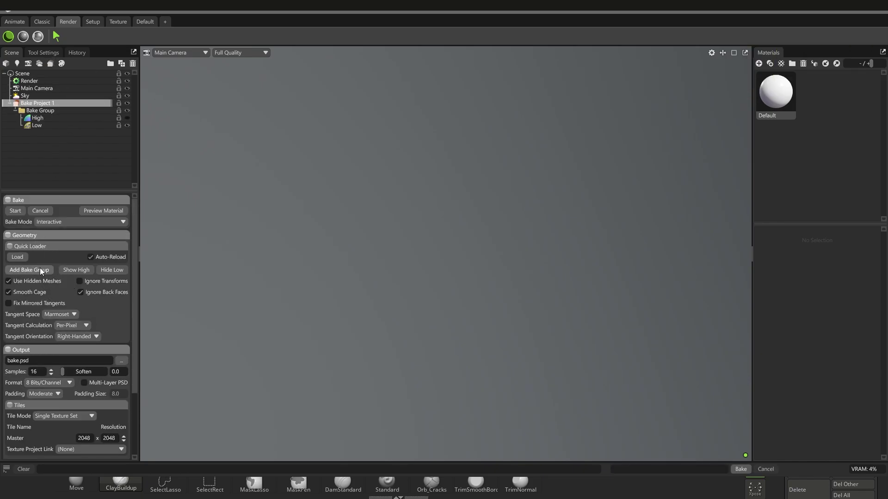
# Step: Load Bricks_Combined.fbx into the bake project through the Quick Loader
pyautogui.click(18, 261)
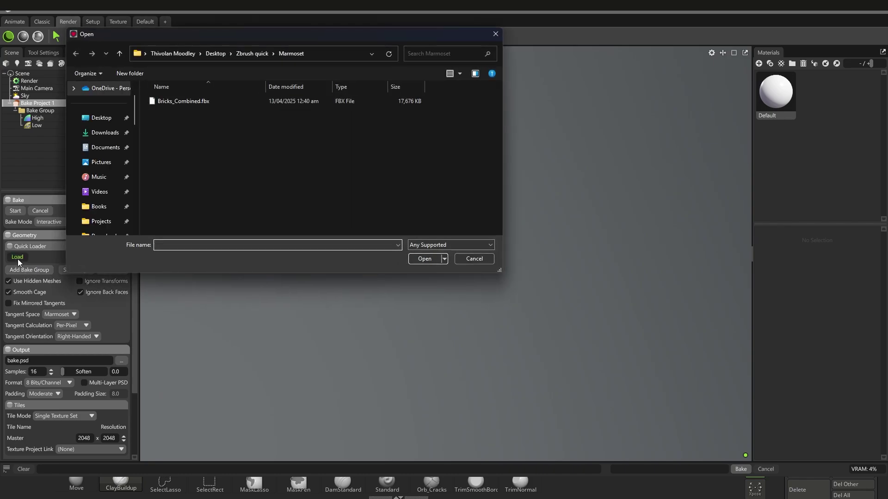
pyautogui.click(190, 104)
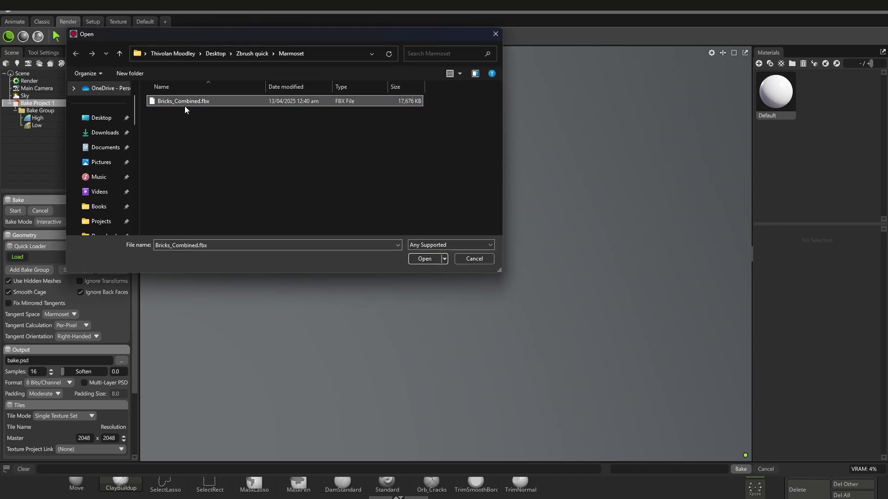
pyautogui.doubleClick(187, 104)
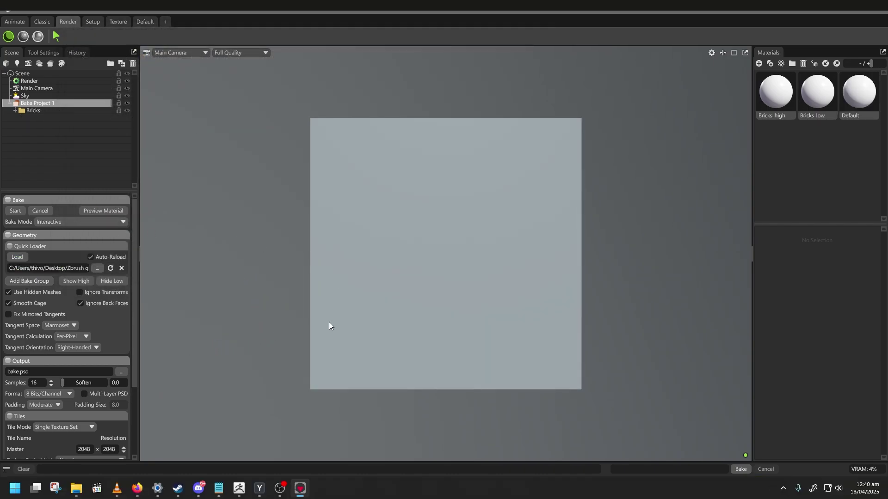
# Step: Show the high-poly bricks together with the low-poly plane and inspect them from an angle
pyautogui.moveTo(444, 237); pyautogui.dragTo(461, 218)
pyautogui.moveTo(430, 283); pyautogui.dragTo(428, 278)
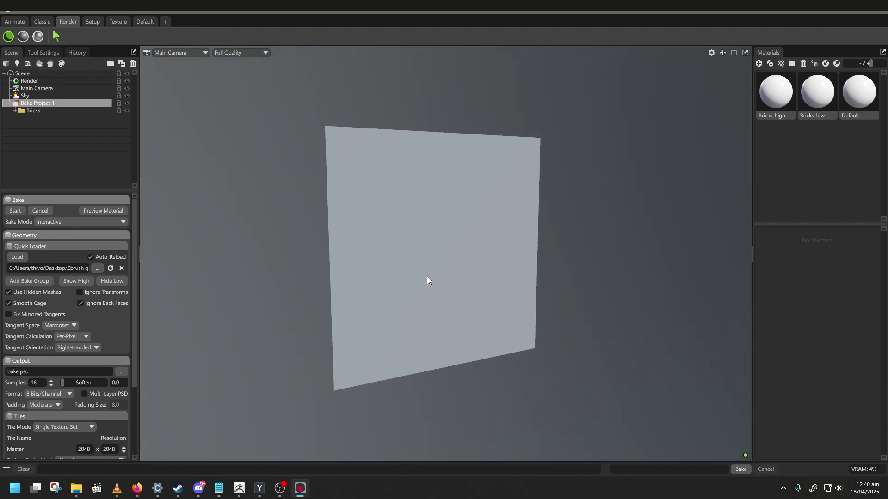
pyautogui.click(81, 281)
pyautogui.moveTo(406, 246); pyautogui.dragTo(462, 234)
pyautogui.click(465, 243)
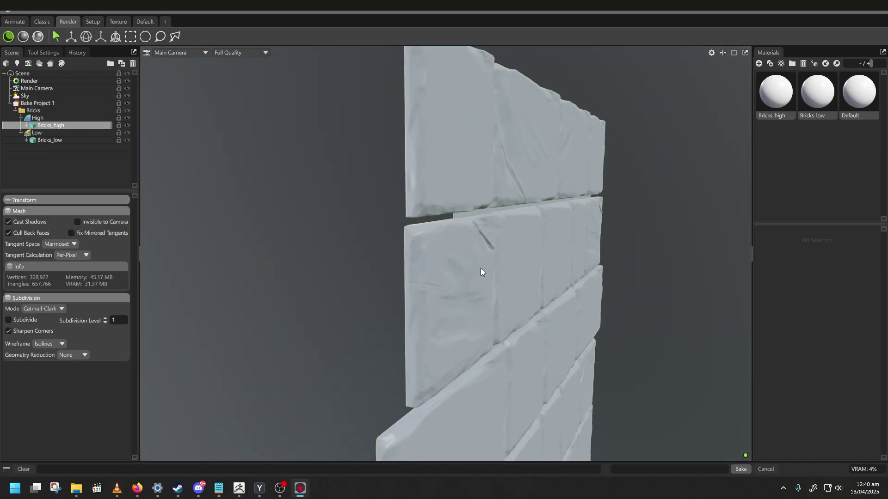
pyautogui.press('w')
pyautogui.moveTo(602, 367); pyautogui.dragTo(467, 247)
# Step: Set the bake project's bake mode to Offline
pyautogui.click(39, 102)
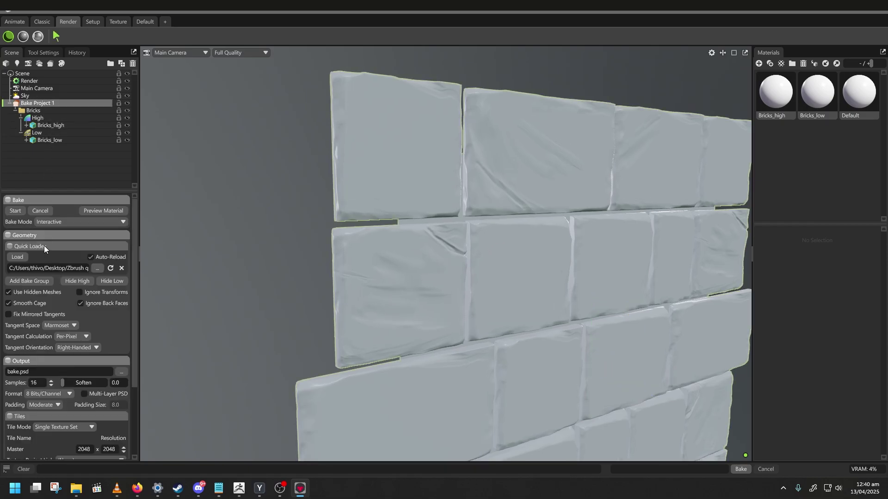
pyautogui.click(54, 222)
pyautogui.click(65, 230)
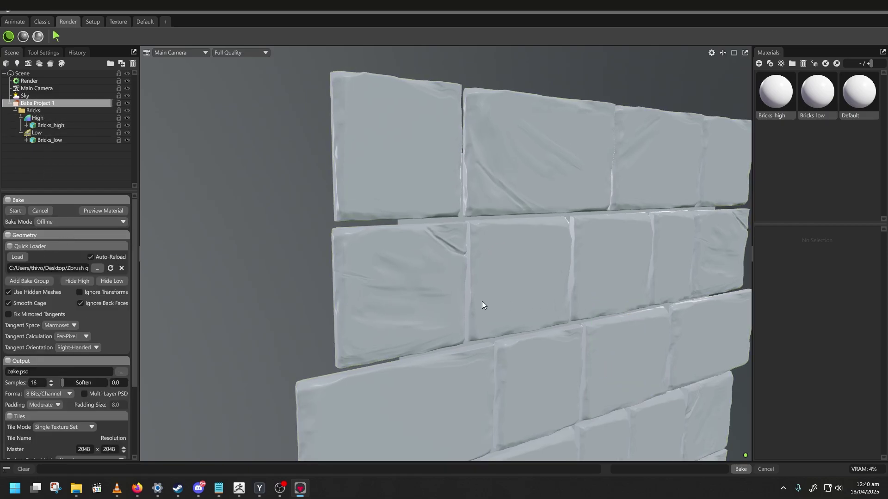
# Step: Examine the cage offset of the Low group against the depth of the high-poly bricks
pyautogui.click(46, 132)
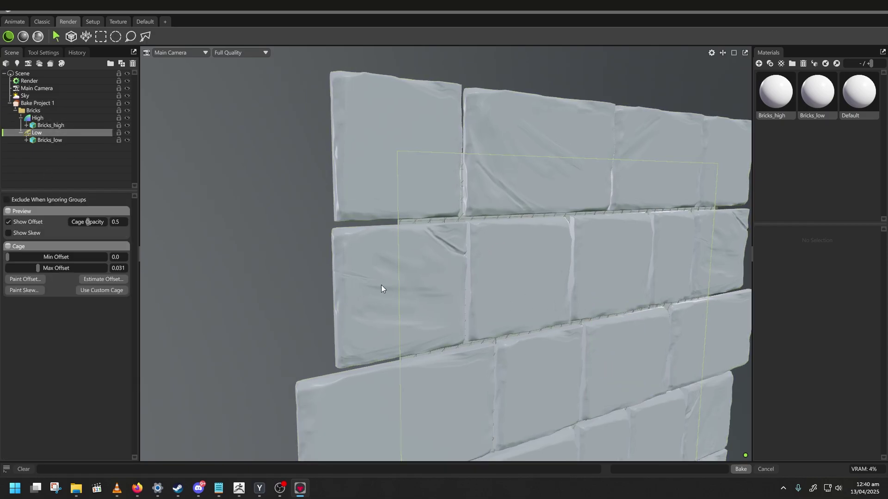
pyautogui.moveTo(420, 279); pyautogui.dragTo(530, 243)
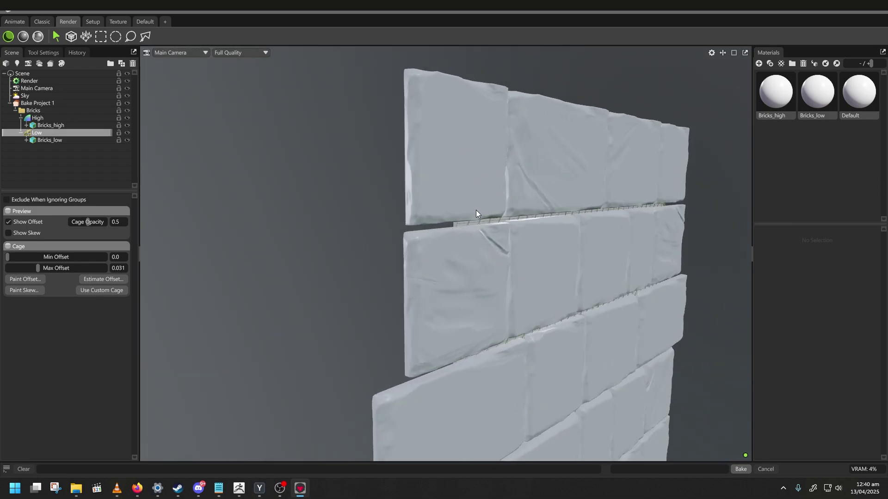
pyautogui.moveTo(486, 228); pyautogui.dragTo(439, 158)
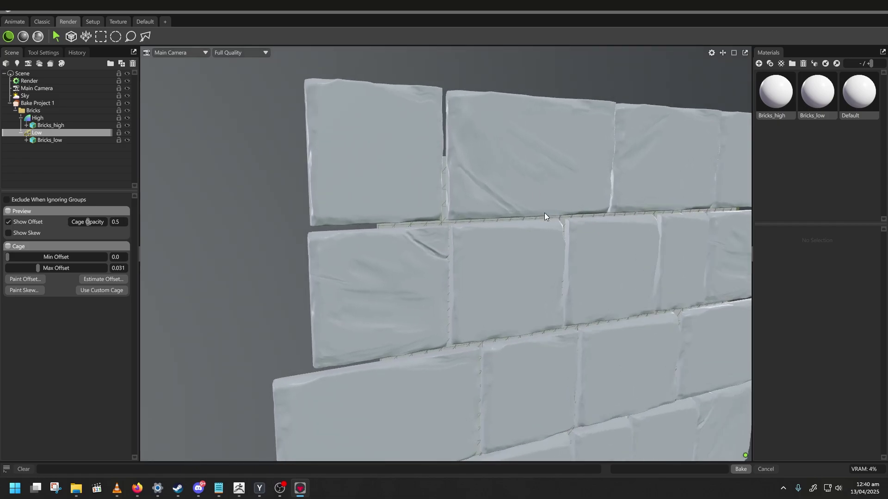
# Step: Set the bake output to 32 samples, 16 Bits/Channel format and a 4096 x 4096 resolution
pyautogui.click(50, 103)
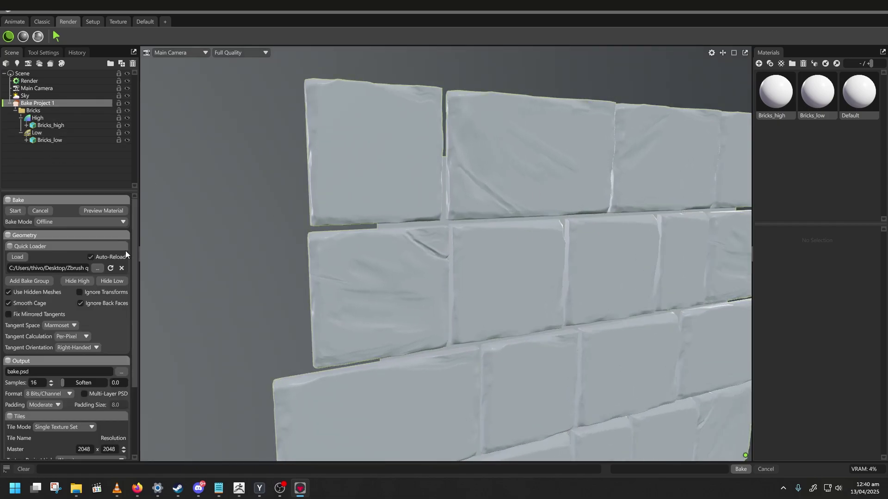
pyautogui.moveTo(133, 250); pyautogui.dragTo(142, 326)
pyautogui.click(70, 300)
pyautogui.click(61, 318)
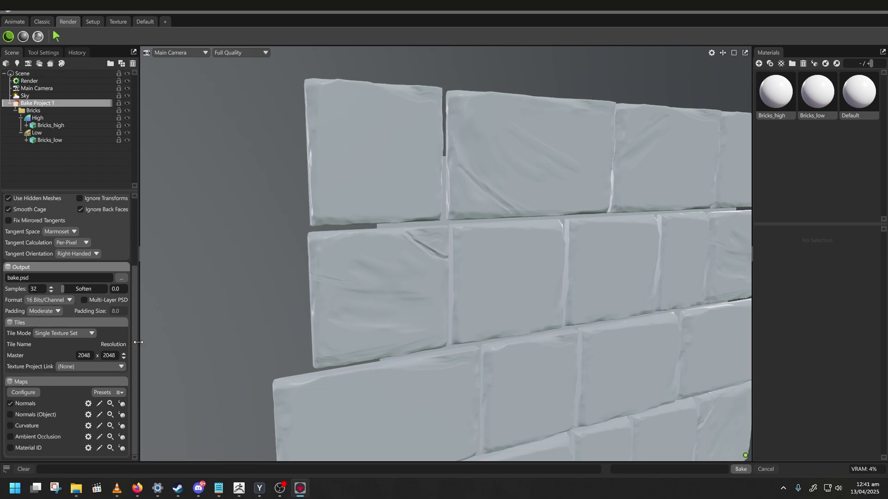
pyautogui.click(123, 354)
pyautogui.moveTo(138, 360); pyautogui.dragTo(137, 285)
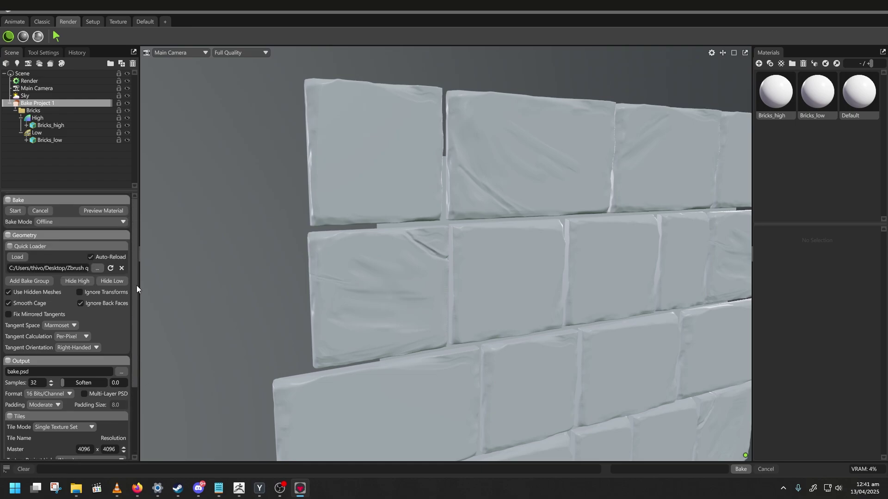
# Step: Start the bake and choose the Marmoset folder as the output path for bake.psd
pyautogui.click(15, 211)
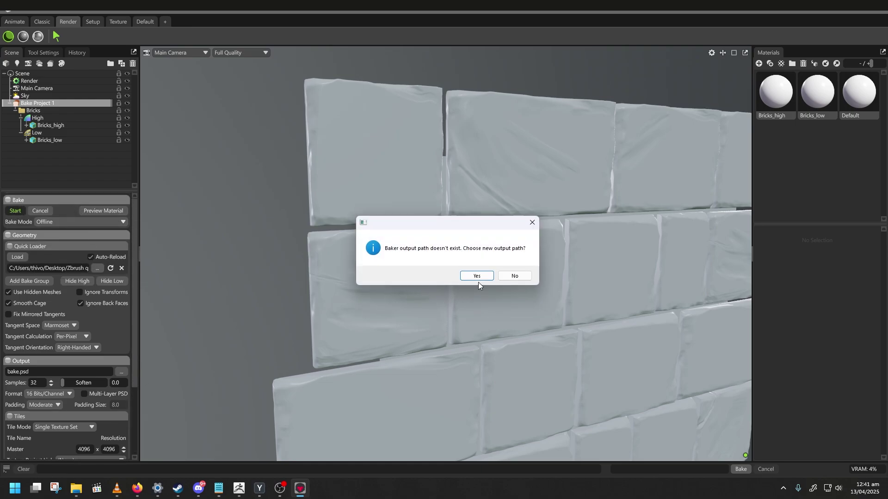
pyautogui.click(477, 276)
pyautogui.moveTo(163, 210); pyautogui.dragTo(141, 213)
pyautogui.press('Return')
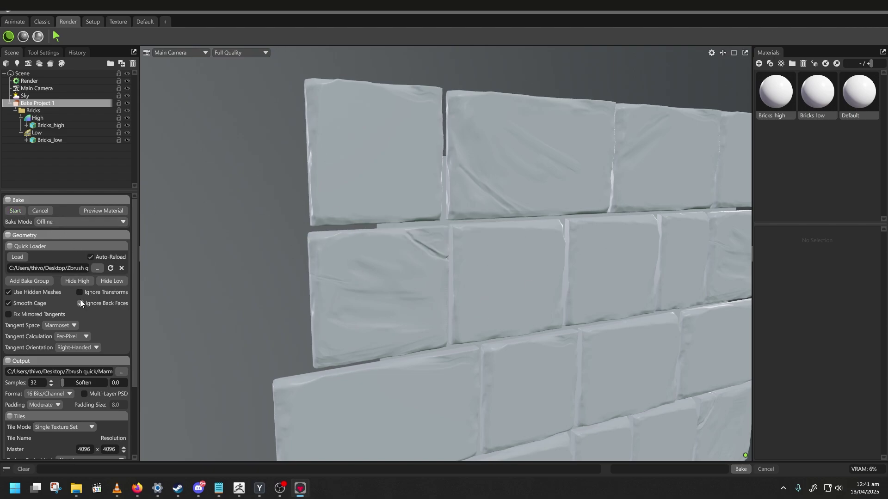
# Step: Hide the high-poly bricks and check the bake on the low-poly plane with the preview material
pyautogui.click(77, 281)
pyautogui.moveTo(475, 227); pyautogui.dragTo(401, 216)
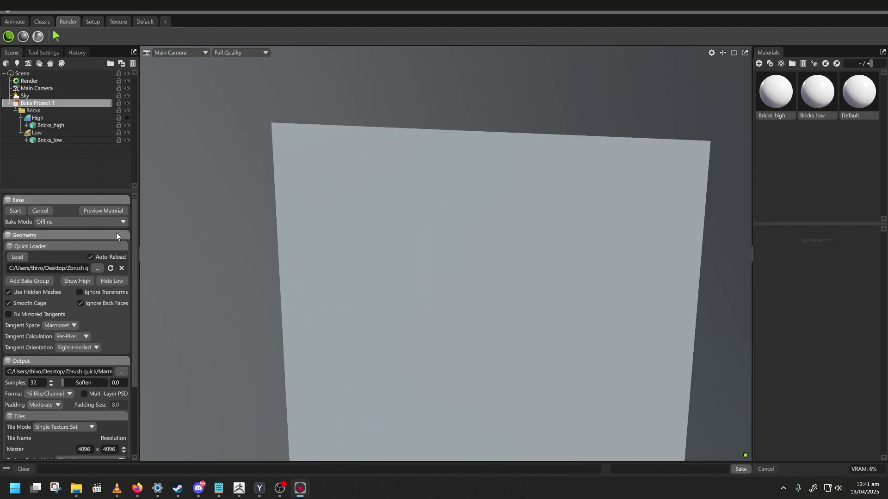
pyautogui.click(100, 210)
pyautogui.moveTo(421, 244); pyautogui.dragTo(437, 213)
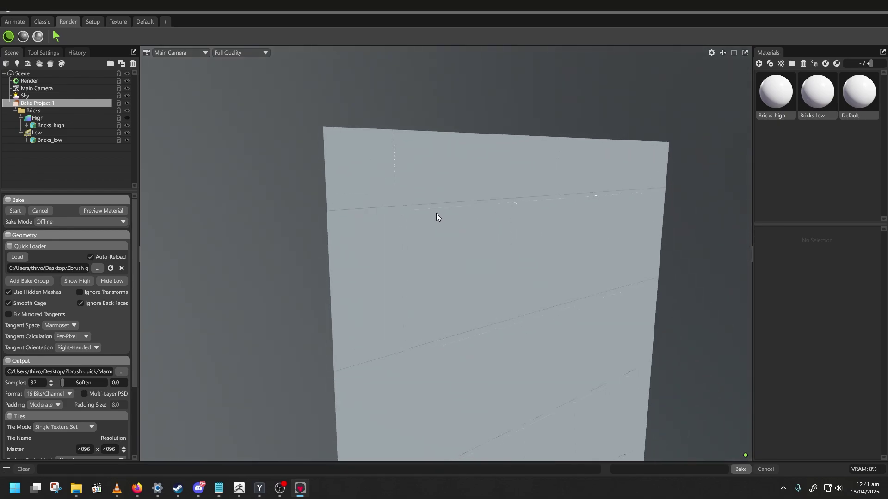
# Step: Show the high-poly bricks again and raise the Low group's cage Max Offset to enclose them
pyautogui.click(39, 134)
pyautogui.moveTo(370, 212); pyautogui.dragTo(392, 169)
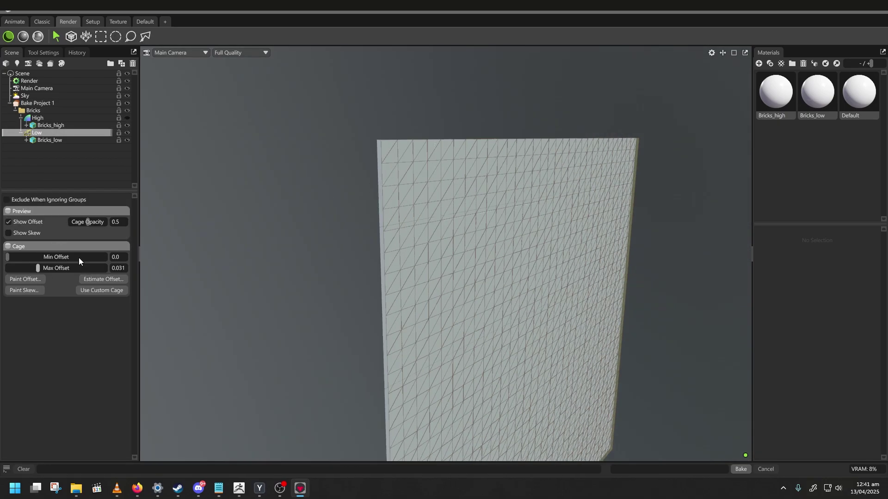
pyautogui.click(128, 118)
pyautogui.moveTo(450, 253); pyautogui.dragTo(413, 249)
pyautogui.moveTo(38, 267); pyautogui.dragTo(58, 278)
pyautogui.moveTo(478, 258)
pyautogui.mouseDown()
pyautogui.moveTo(464, 271)
pyautogui.moveTo(464, 204)
pyautogui.moveTo(423, 270)
pyautogui.moveTo(476, 273)
pyautogui.moveTo(463, 249)
pyautogui.mouseUp()
# Step: Enable the Normals (Object), Curvature and Ambient Occlusion bake maps, add Thickness and Position, and leave Material ID off
pyautogui.click(47, 104)
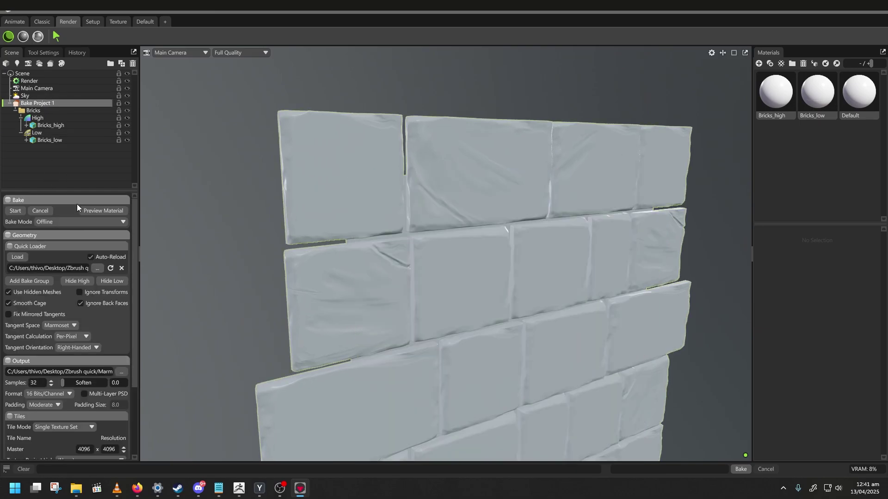
pyautogui.moveTo(135, 253); pyautogui.dragTo(140, 348)
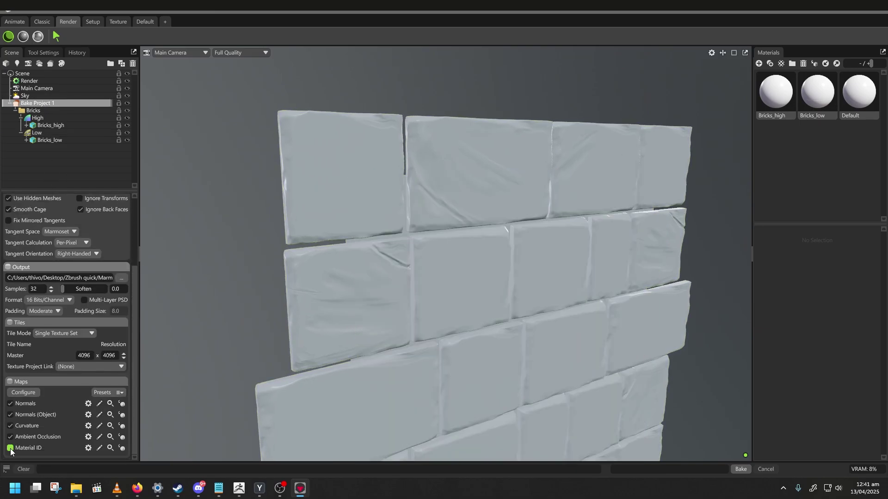
pyautogui.click(23, 393)
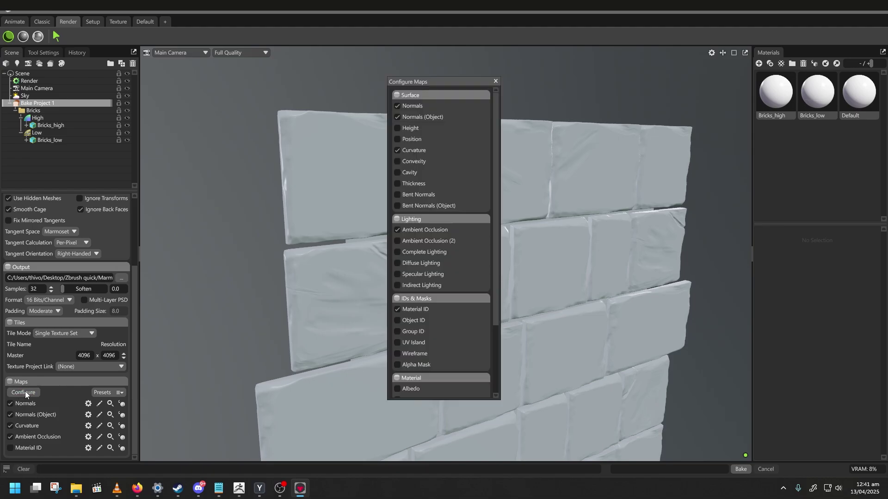
pyautogui.click(411, 183)
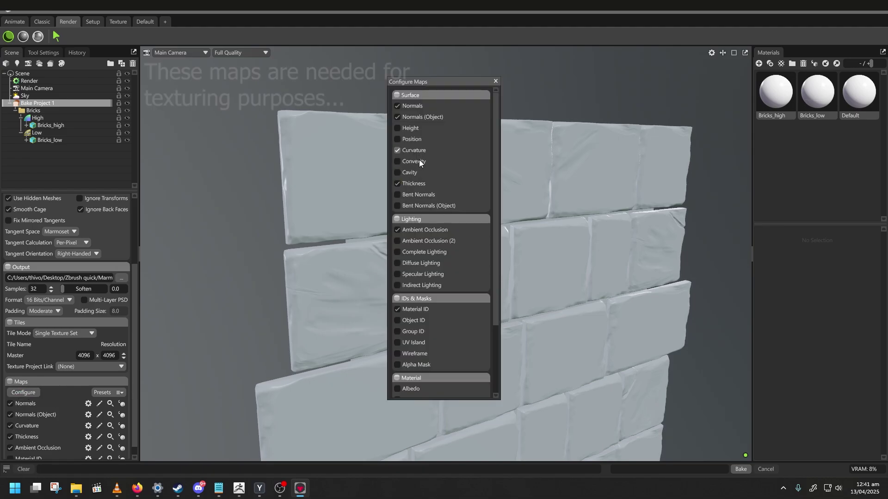
pyautogui.click(418, 140)
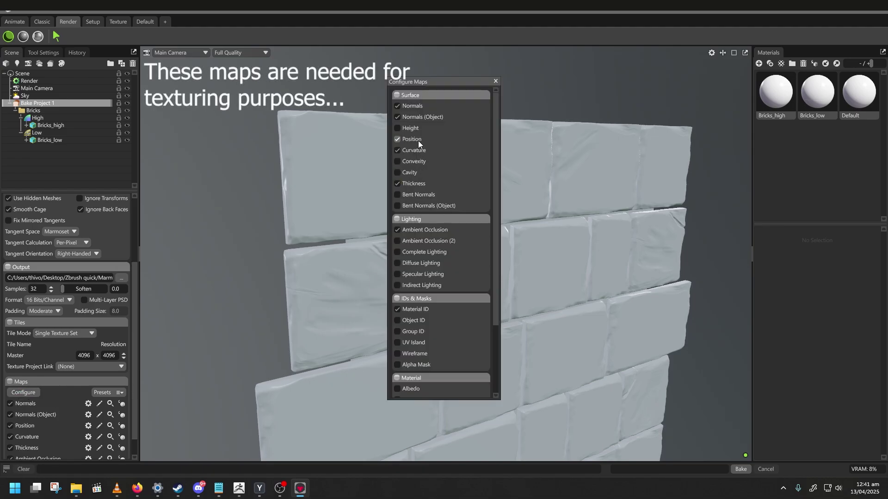
pyautogui.click(495, 82)
pyautogui.scroll(-2, 134, 354)
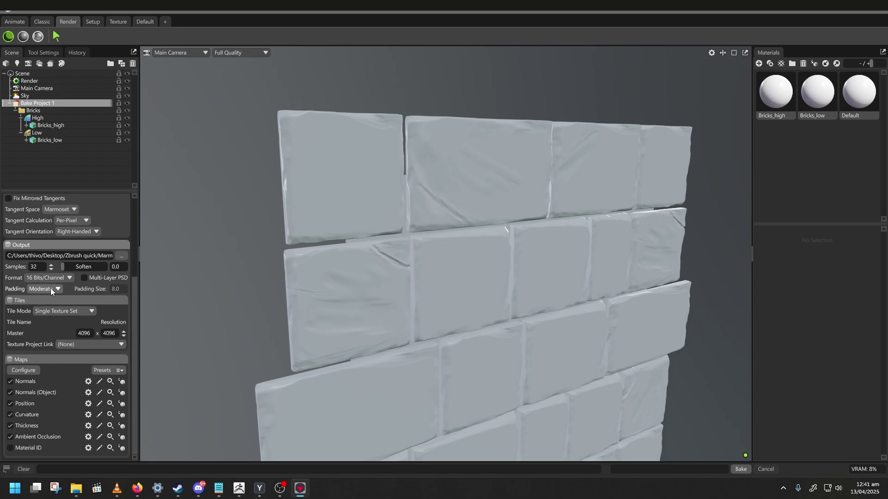
# Step: Bake the configured maps again and hide the high-poly bricks
pyautogui.moveTo(136, 375); pyautogui.dragTo(137, 292)
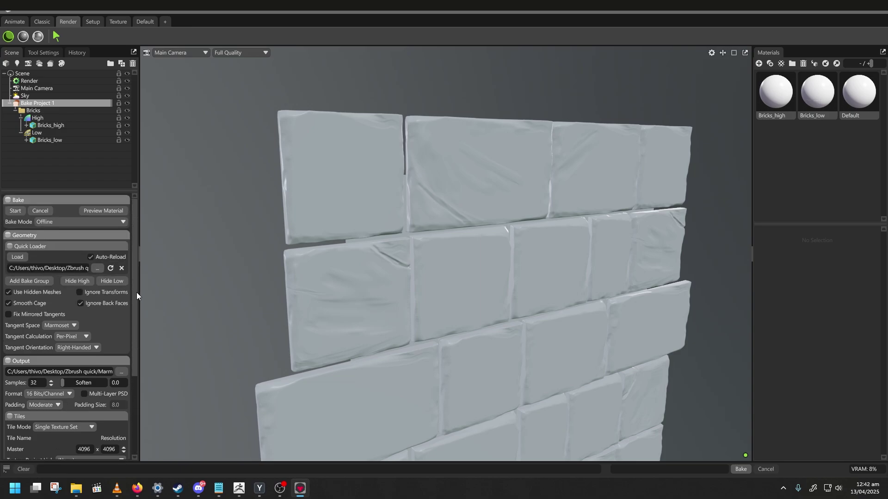
pyautogui.click(15, 211)
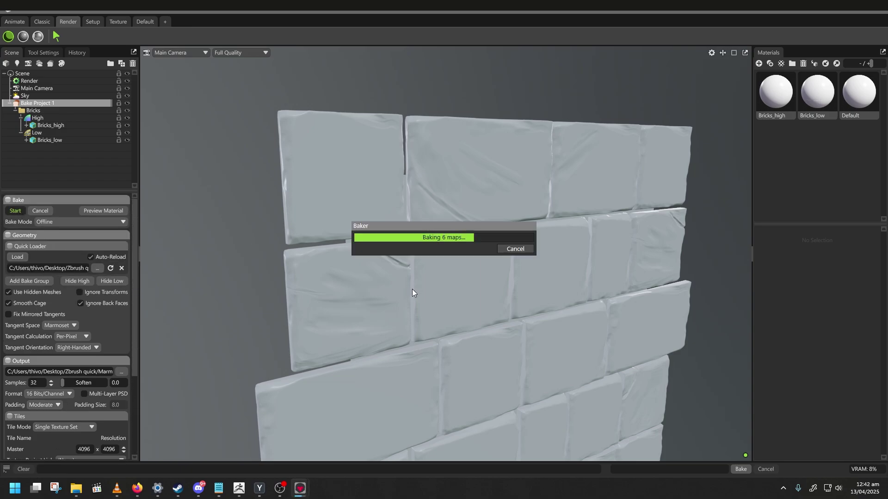
pyautogui.click(80, 281)
# Step: Apply the preview material to the low-poly plane and inspect the baked brick detail
pyautogui.scroll(2, 494, 268)
pyautogui.moveTo(494, 268); pyautogui.dragTo(471, 262)
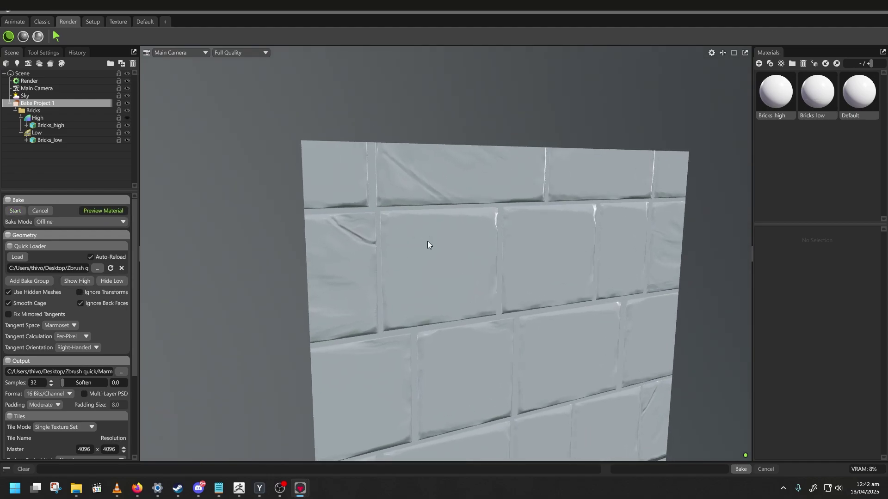
pyautogui.scroll(5, 430, 231)
pyautogui.scroll(-3, 419, 252)
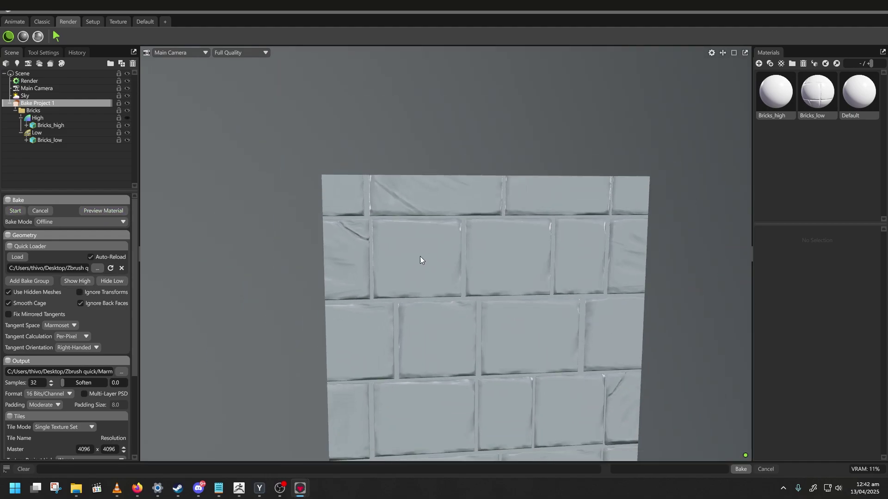
pyautogui.moveTo(423, 255); pyautogui.dragTo(434, 219)
pyautogui.moveTo(439, 242); pyautogui.dragTo(418, 194, button='middle')
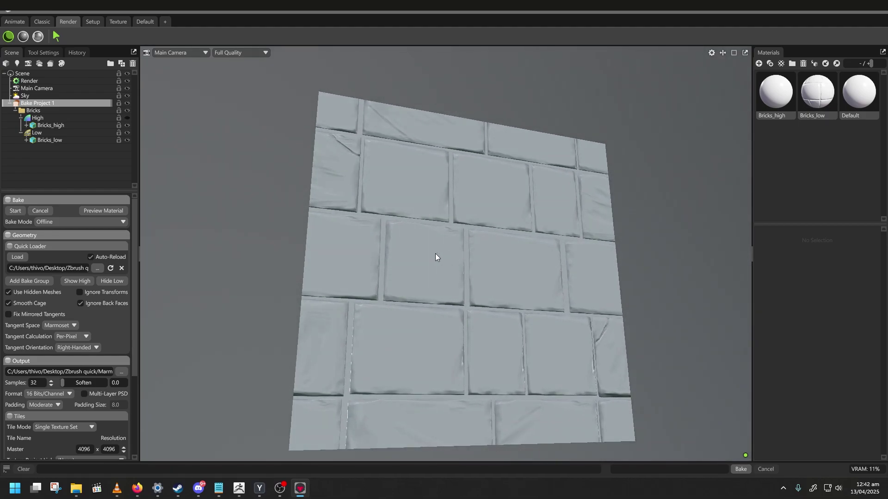
pyautogui.moveTo(430, 217); pyautogui.dragTo(571, 224)
# Step: Set the texture tiling of the Bricks_low material to 4
pyautogui.click(809, 100)
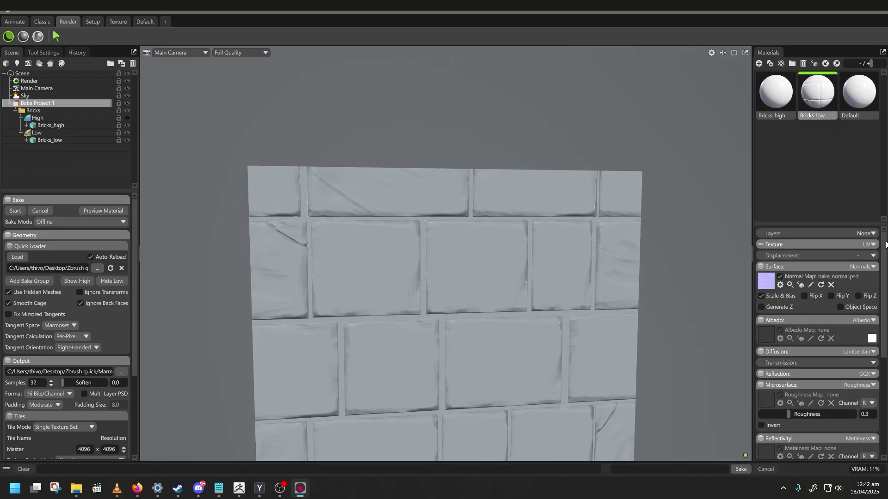
pyautogui.click(762, 244)
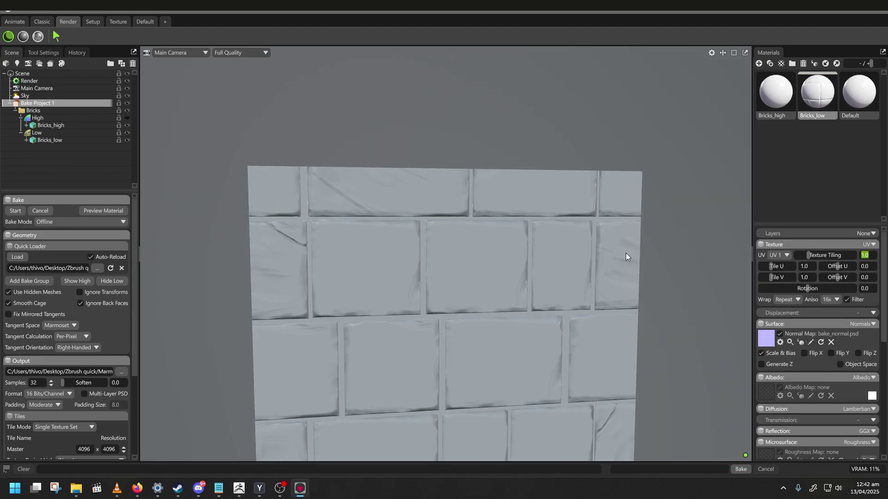
pyautogui.press('Return')
# Step: Inspect the tiled brick texture on the plane up close and from afar for seams and repetition
pyautogui.scroll(5, 397, 280)
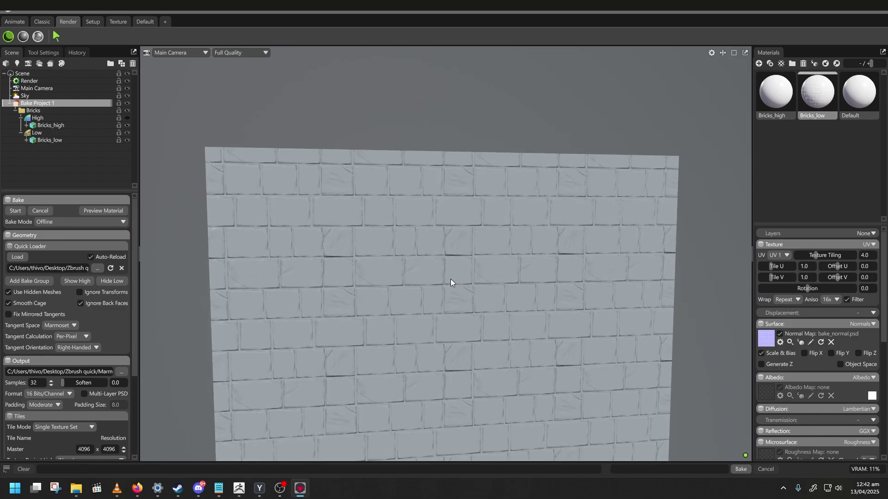
pyautogui.moveTo(455, 283)
pyautogui.mouseDown()
pyautogui.moveTo(449, 258)
pyautogui.moveTo(461, 263)
pyautogui.moveTo(454, 273)
pyautogui.mouseUp()
pyautogui.scroll(-5, 454, 271)
pyautogui.moveTo(399, 232); pyautogui.dragTo(461, 257, button='middle')
pyautogui.scroll(4, 468, 268)
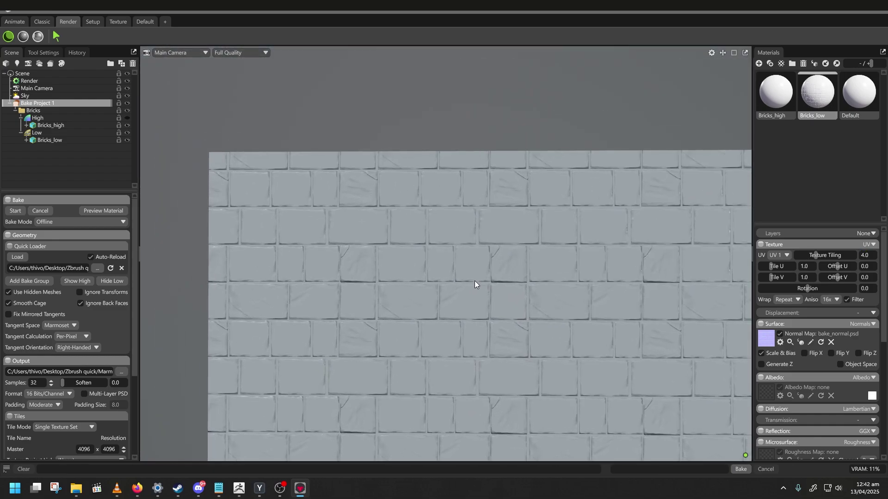
pyautogui.scroll(8, 476, 263)
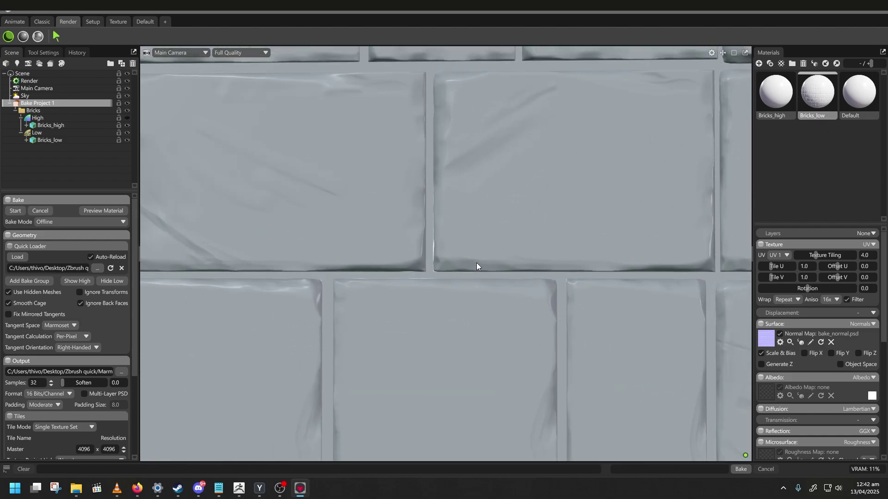
pyautogui.scroll(-6, 426, 260)
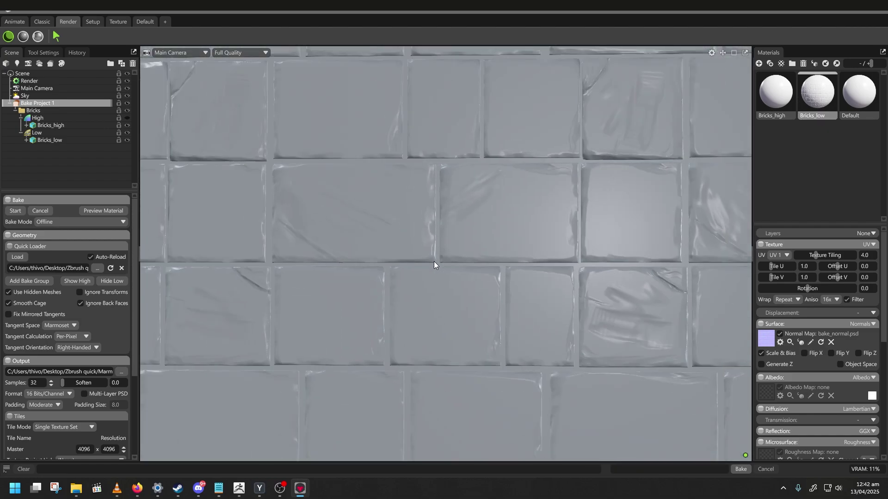
pyautogui.scroll(5, 492, 277)
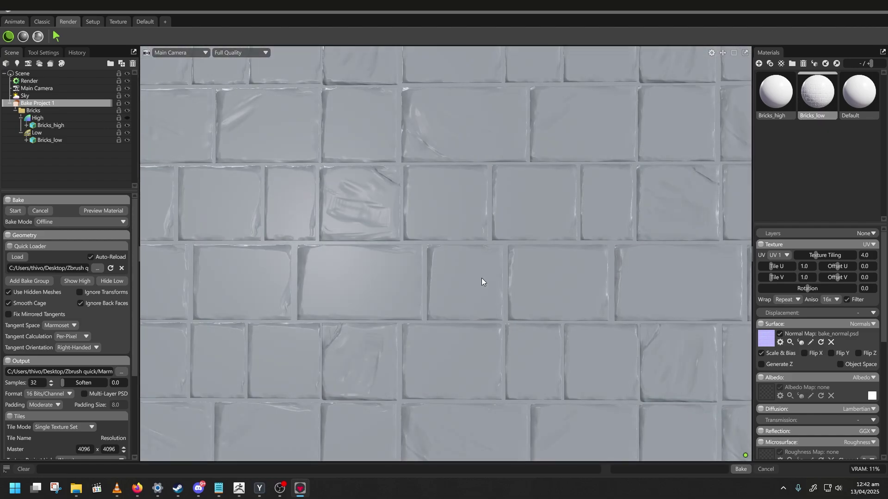
pyautogui.scroll(-5, 489, 282)
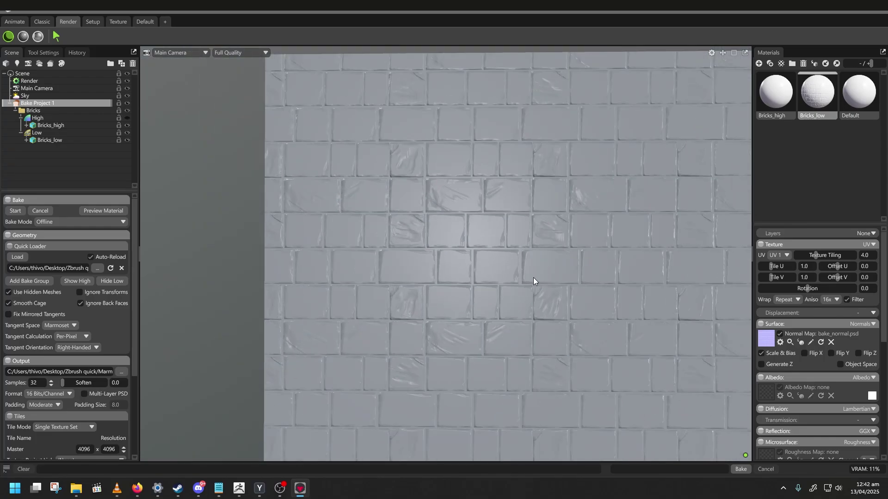
pyautogui.scroll(-4, 476, 250)
pyautogui.moveTo(460, 228); pyautogui.dragTo(459, 276)
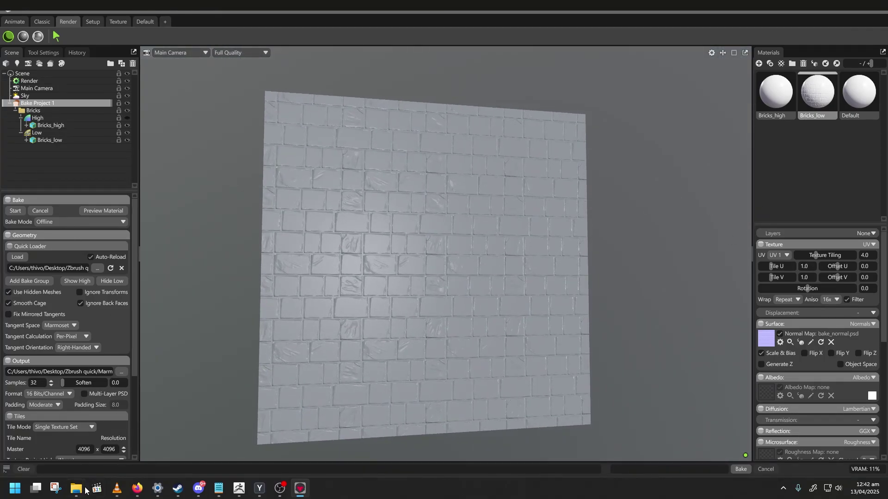
# Step: Switch to File Explorer, open the Marmoset folder and select the six baked bake_*.psd map files
pyautogui.moveTo(78, 491)
pyautogui.click(255, 439)
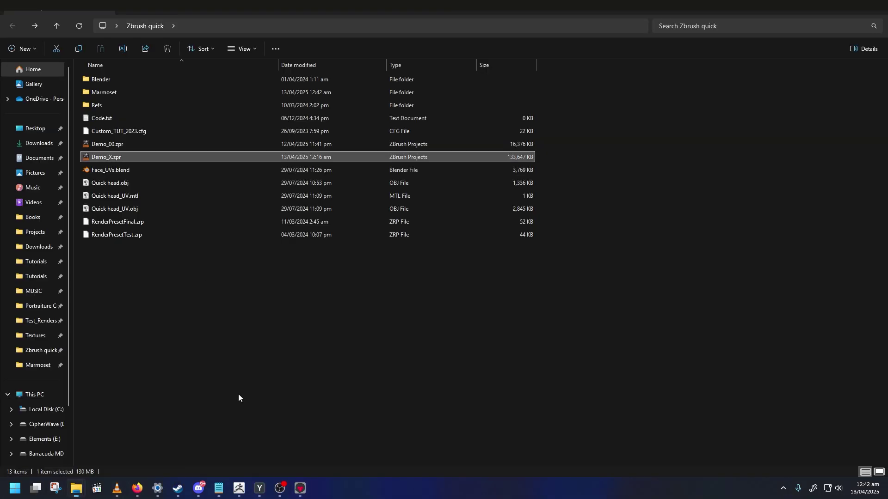
pyautogui.doubleClick(101, 91)
pyautogui.moveTo(577, 150); pyautogui.dragTo(457, 78)
pyautogui.moveTo(558, 79); pyautogui.dragTo(489, 141)
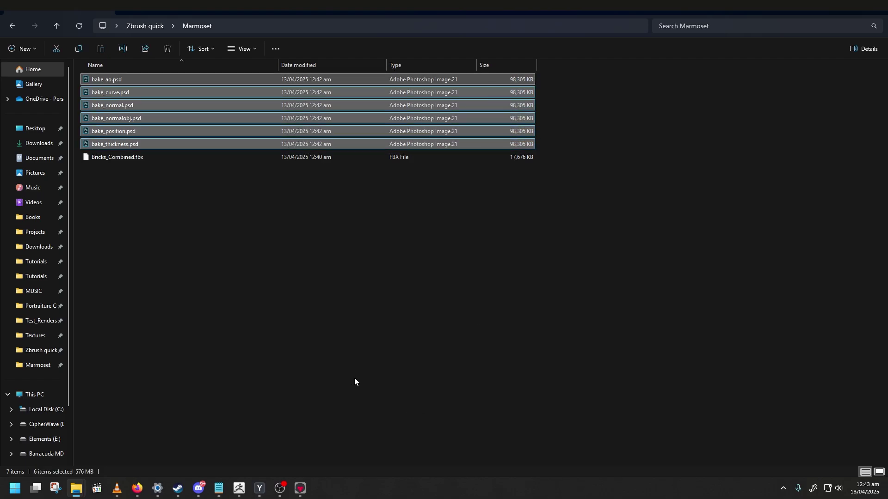
# Step: Switch back to Marmoset Toolbag, set the Bricks_low material's texture tiling to 1 and inspect the brick detail up close
pyautogui.click(302, 488)
pyautogui.scroll(5, 463, 285)
pyautogui.scroll(-5, 454, 307)
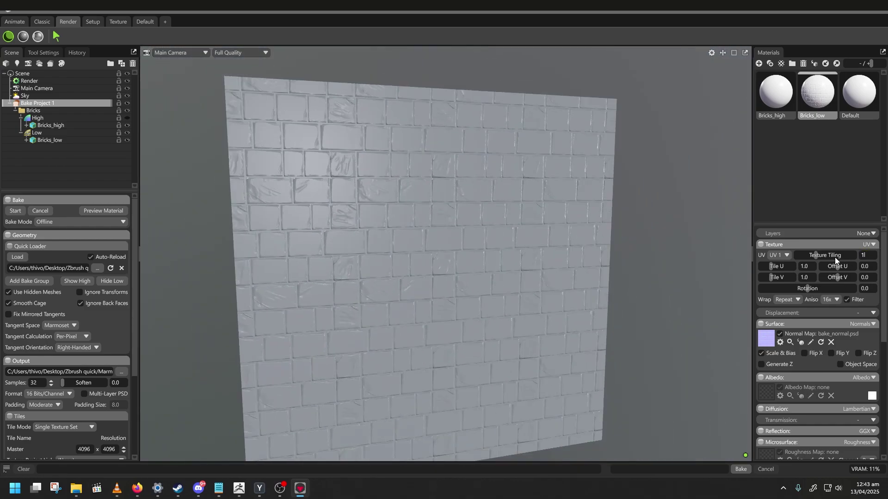
pyautogui.press('Return')
pyautogui.scroll(5, 449, 259)
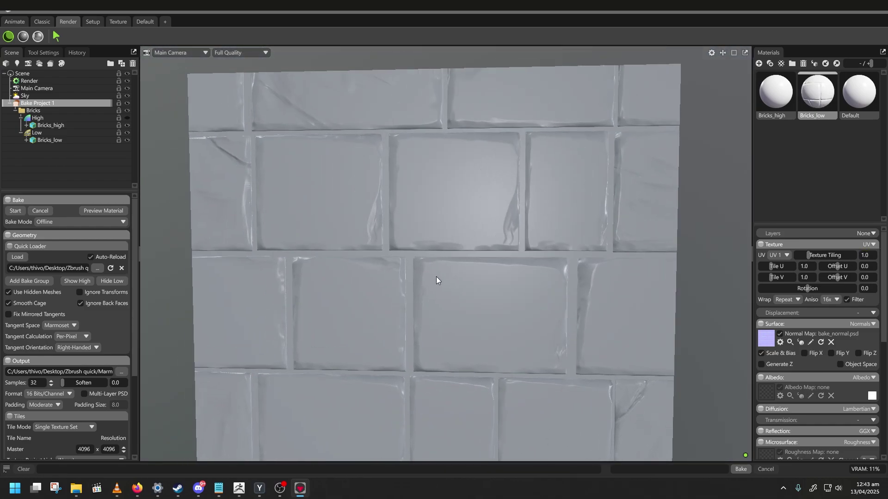
pyautogui.scroll(2, 430, 273)
pyautogui.scroll(1, 377, 222)
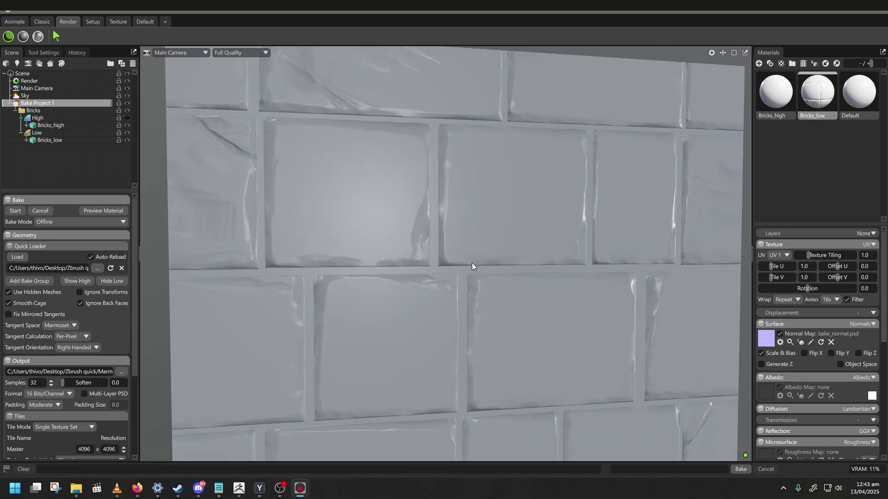
# Step: Switch to ZBrush, make the Bricks_high subtool active and choose the Move brush with a draw size of about 305
pyautogui.click(239, 488)
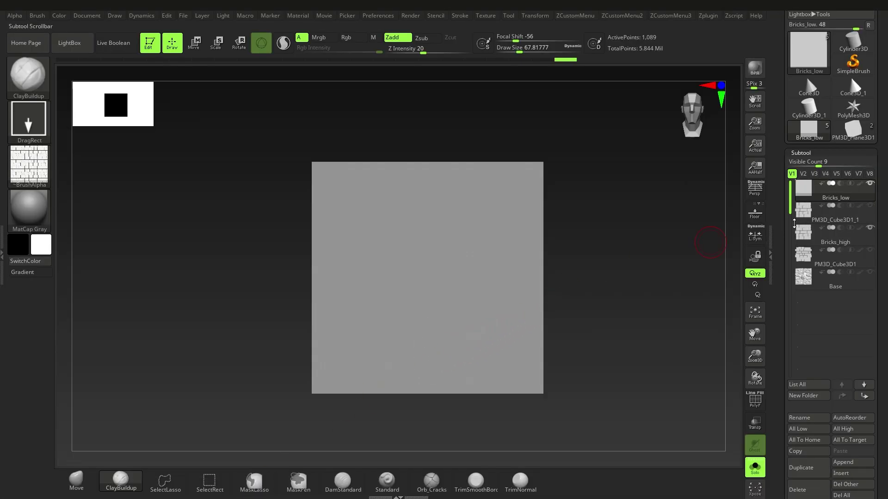
pyautogui.click(804, 238)
pyautogui.keyDown('ctrl'); pyautogui.moveTo(434, 337); pyautogui.dragTo(400, 296, button='right'); pyautogui.keyUp('ctrl')
pyautogui.keyDown('alt'); pyautogui.moveTo(328, 263); pyautogui.dragTo(388, 291, button='right'); pyautogui.keyUp('alt')
pyautogui.press('s')
pyautogui.moveTo(388, 290)
pyautogui.mouseDown()
pyautogui.moveTo(395, 295)
pyautogui.moveTo(369, 275)
pyautogui.mouseUp()
pyautogui.click(76, 481)
pyautogui.press('s')
pyautogui.press('space')
pyautogui.moveTo(308, 373)
pyautogui.mouseDown()
pyautogui.moveTo(314, 265)
pyautogui.moveTo(315, 303)
pyautogui.moveTo(337, 271)
pyautogui.moveTo(365, 283)
pyautogui.mouseUp()
pyautogui.press('s')
# Step: Pull the edges of neighbouring bricks together with the Move brush to close the vertical gaps in two adjacent rows of Bricks_high
pyautogui.press('ctrl')
pyautogui.hotkey('shift', 'space')
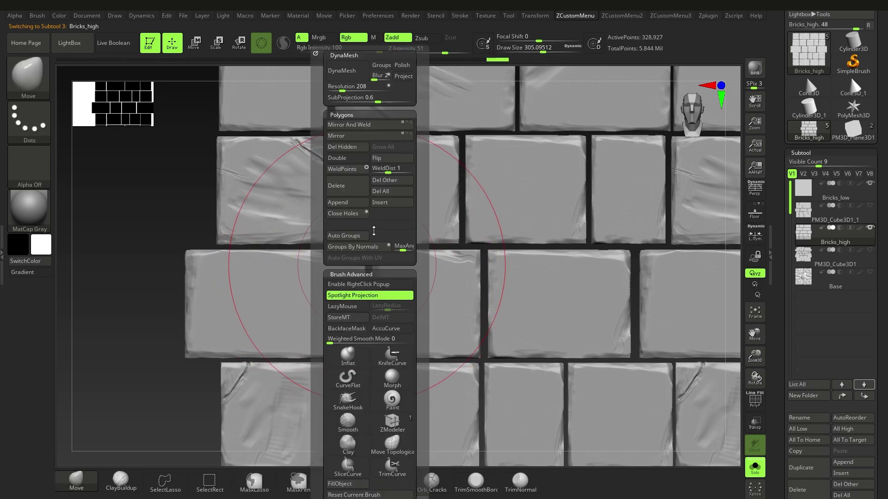
pyautogui.moveTo(315, 418); pyautogui.dragTo(327, 357)
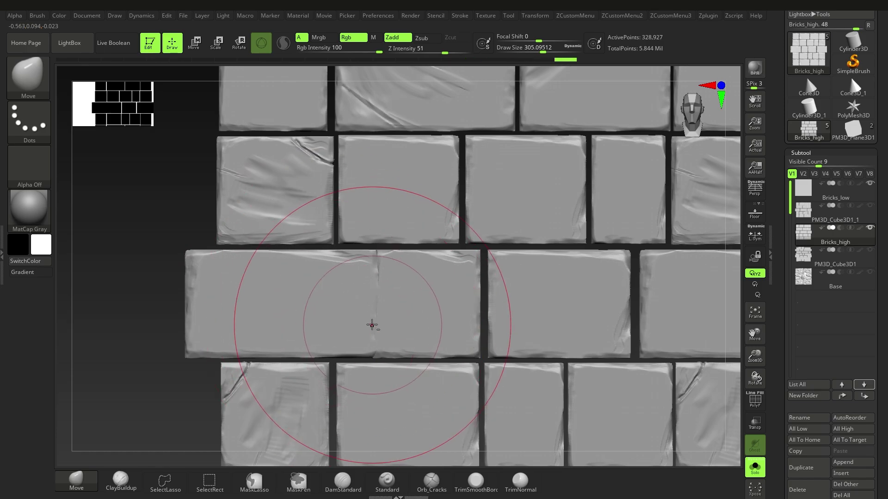
pyautogui.moveTo(363, 284)
pyautogui.mouseDown(button='right')
pyautogui.moveTo(373, 271)
pyautogui.moveTo(412, 281)
pyautogui.mouseUp(button='right')
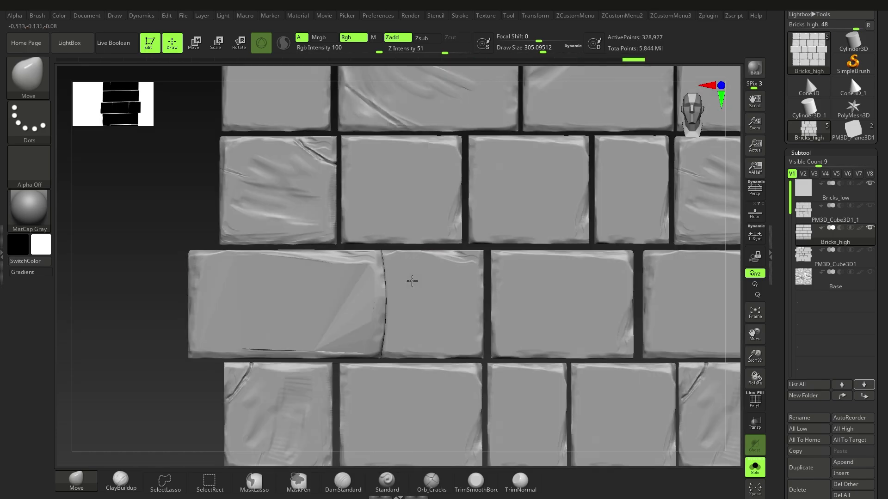
pyautogui.moveTo(329, 238); pyautogui.dragTo(304, 229)
pyautogui.moveTo(366, 211); pyautogui.dragTo(366, 232)
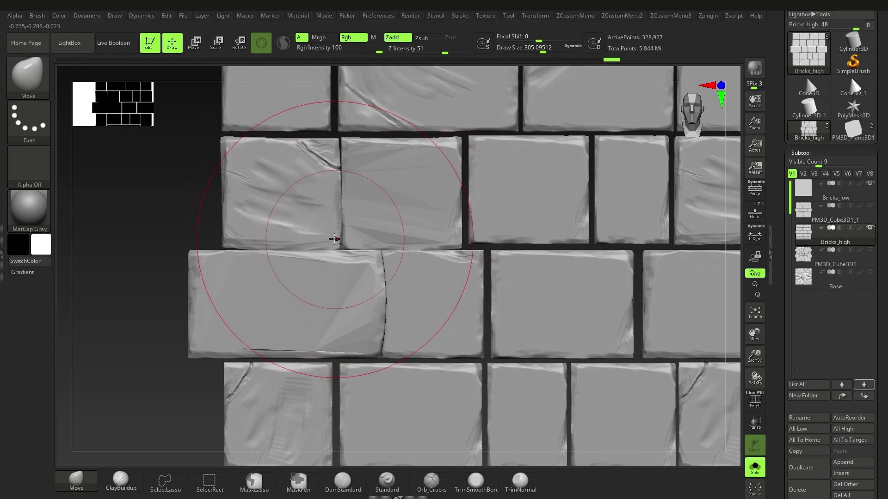
pyautogui.moveTo(335, 239)
pyautogui.mouseDown(button='right')
pyautogui.moveTo(366, 218)
pyautogui.moveTo(379, 250)
pyautogui.moveTo(374, 285)
pyautogui.moveTo(388, 251)
pyautogui.mouseUp(button='right')
pyautogui.moveTo(400, 290)
pyautogui.mouseDown(button='right')
pyautogui.moveTo(390, 280)
pyautogui.moveTo(402, 306)
pyautogui.mouseUp(button='right')
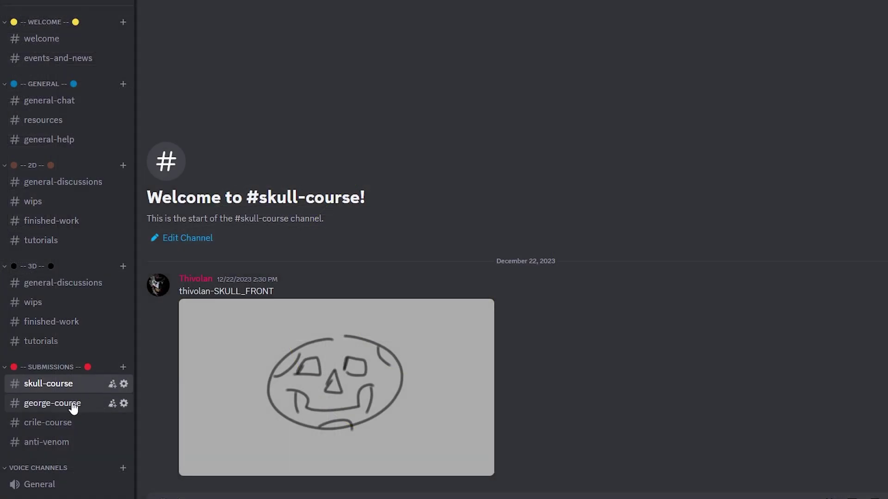
pyautogui.scroll(-9, 444, 259)
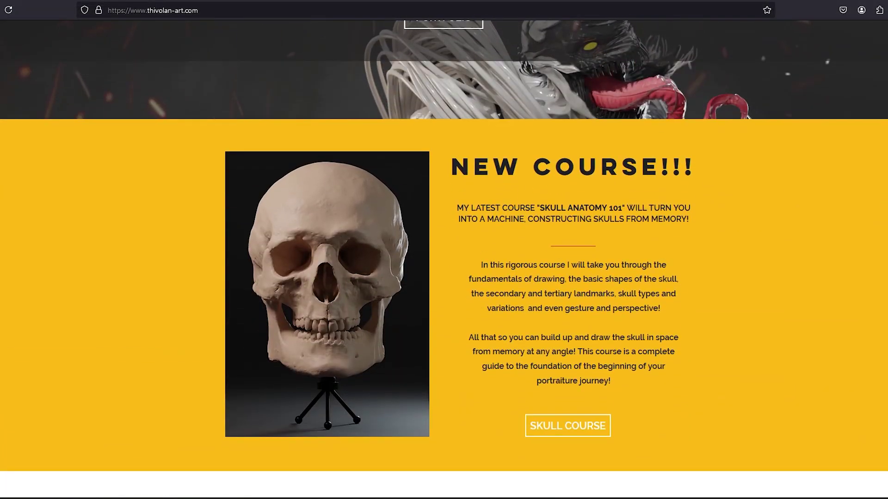
pyautogui.scroll(-5, 444, 259)
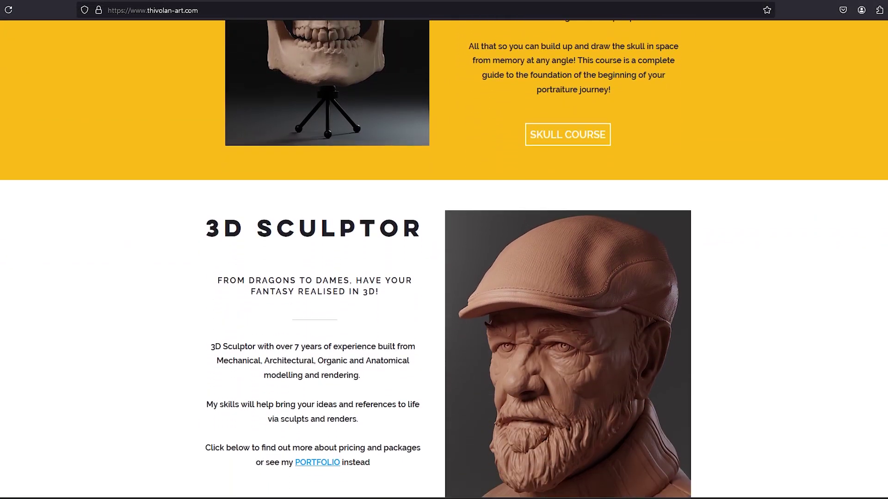
pyautogui.scroll(-7, 444, 259)
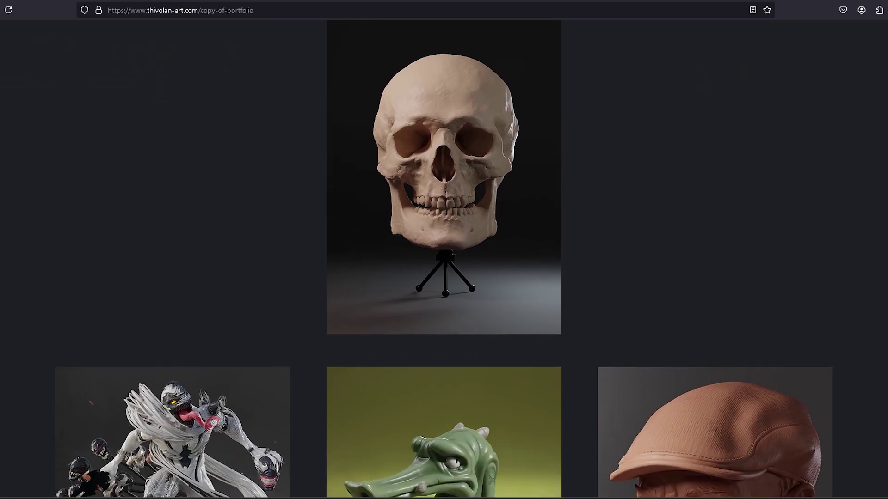
pyautogui.scroll(-1, 444, 259)
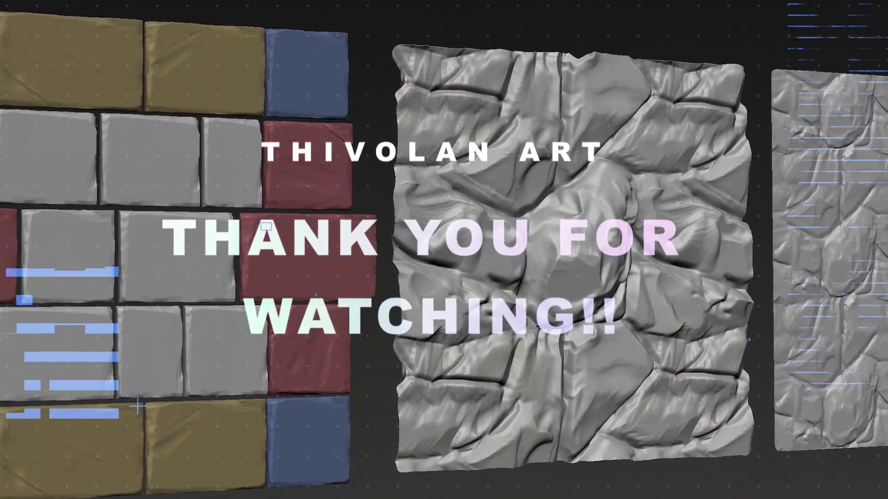